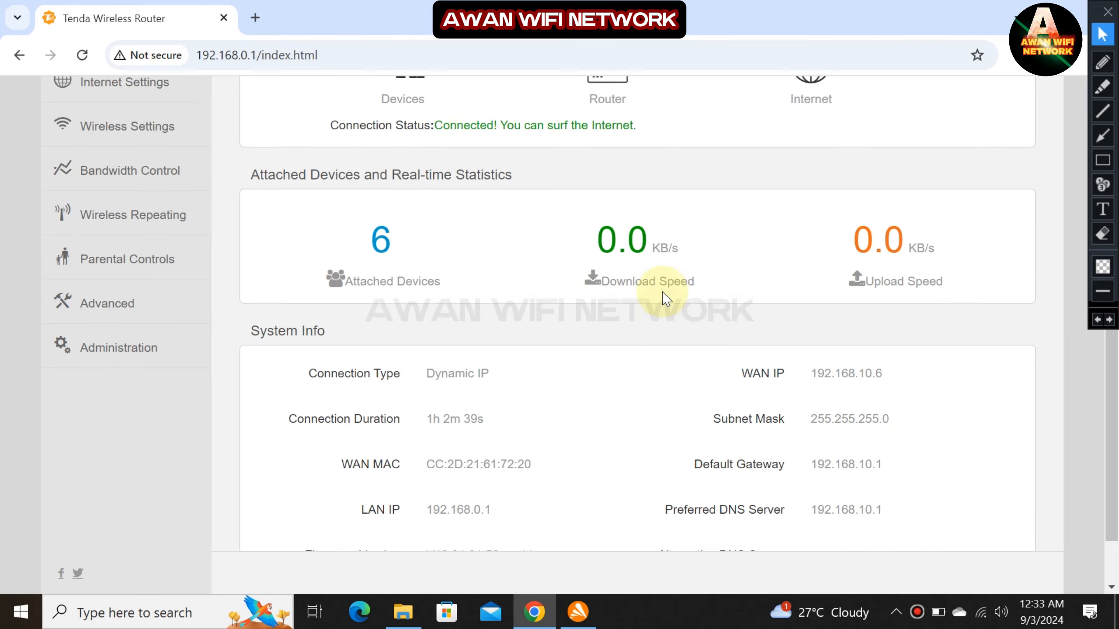
# Go from the Status page, with 5 attached devices, to the Parental Controls section.
pyautogui.click(1102, 159)
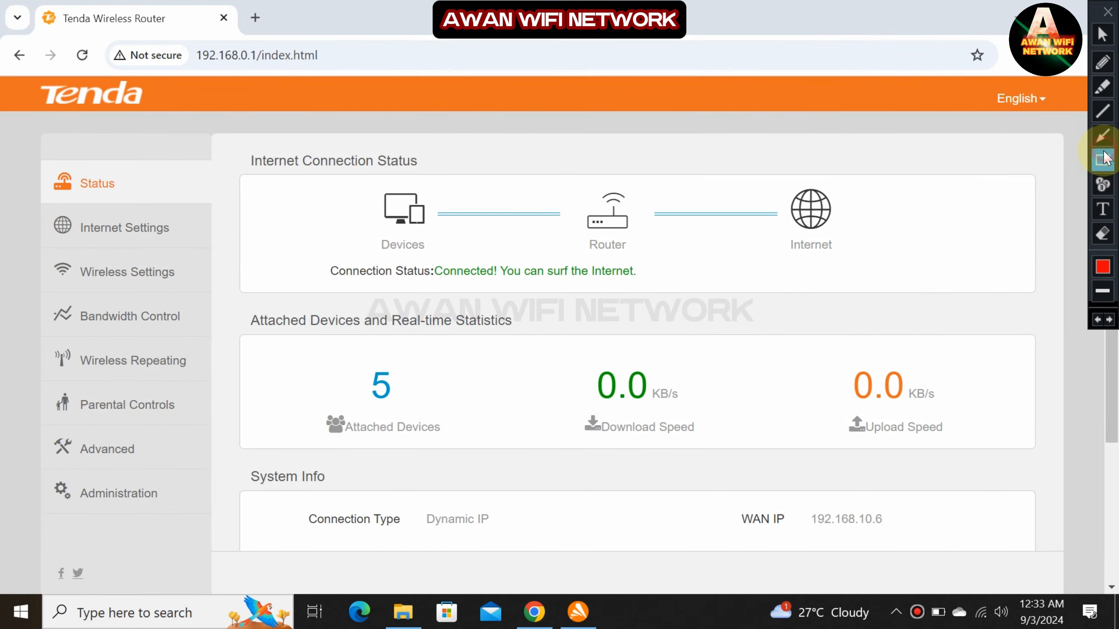
pyautogui.moveTo(11, 383); pyautogui.dragTo(231, 425)
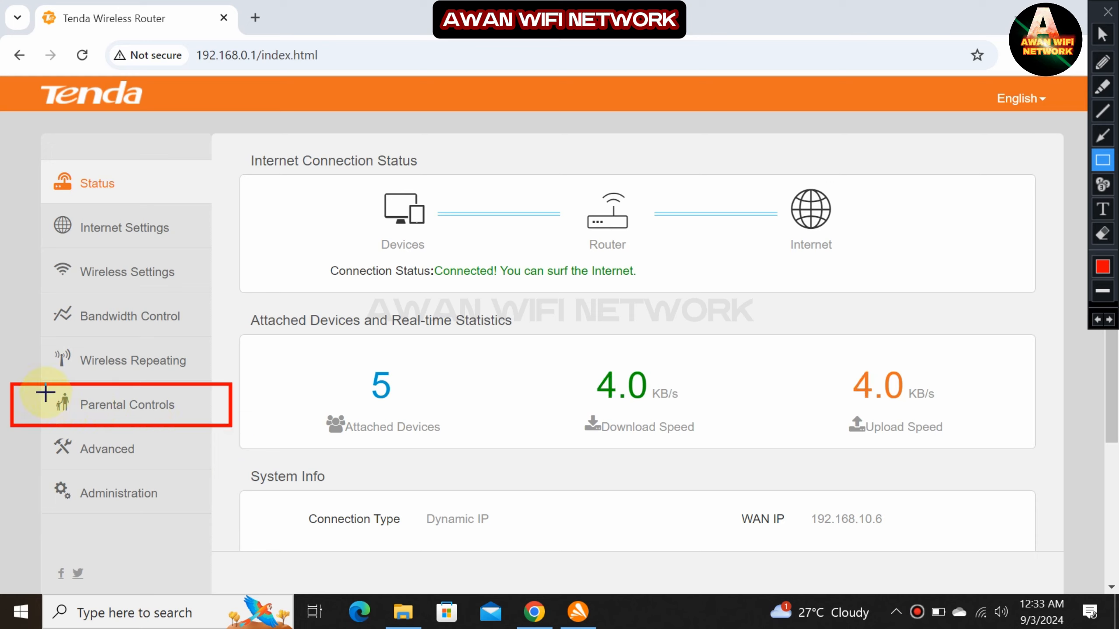
pyautogui.moveTo(32, 384); pyautogui.dragTo(77, 424)
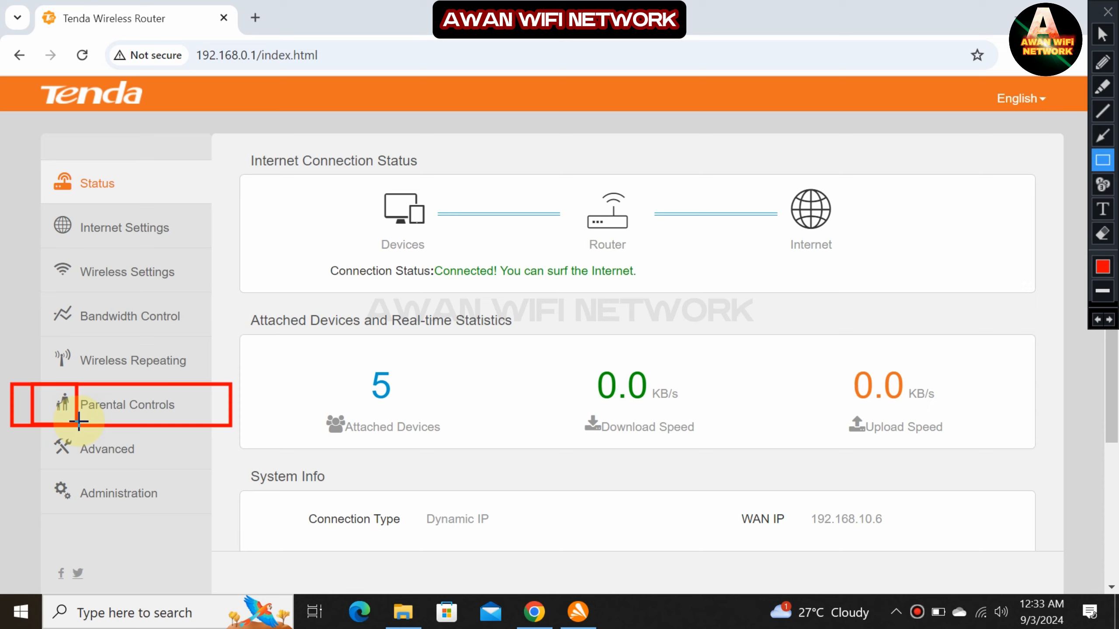
pyautogui.click(1103, 34)
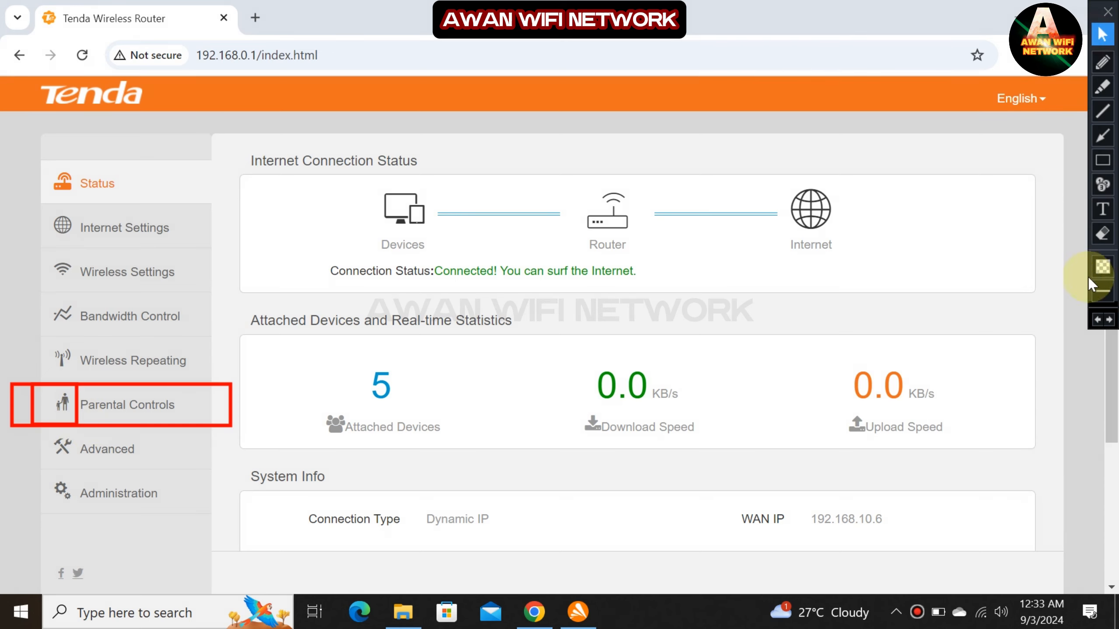
pyautogui.click(1097, 319)
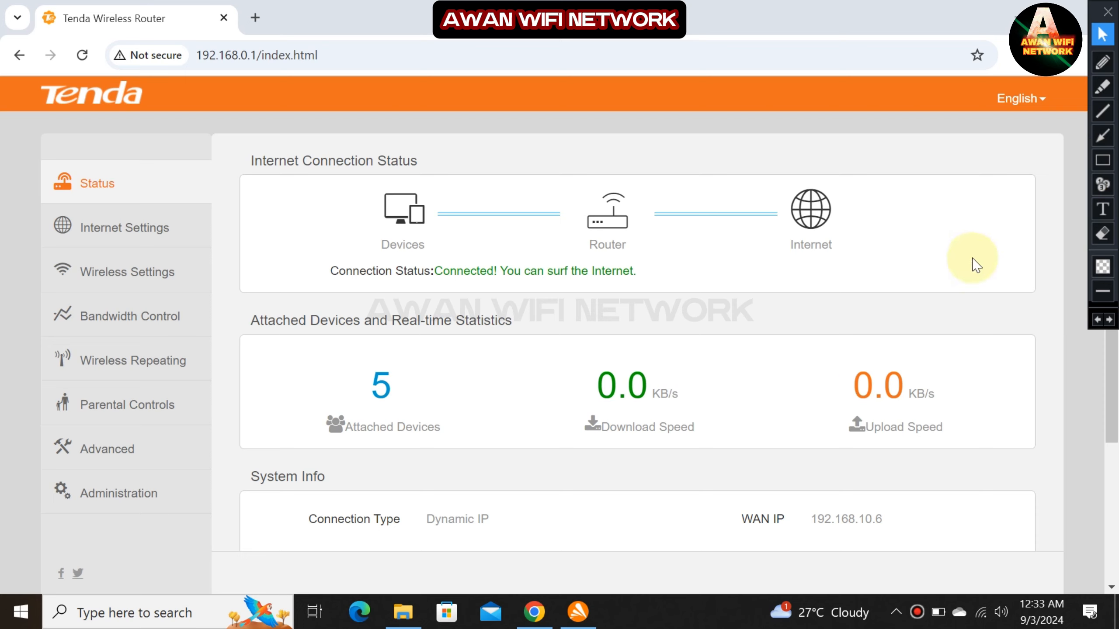
pyautogui.click(146, 412)
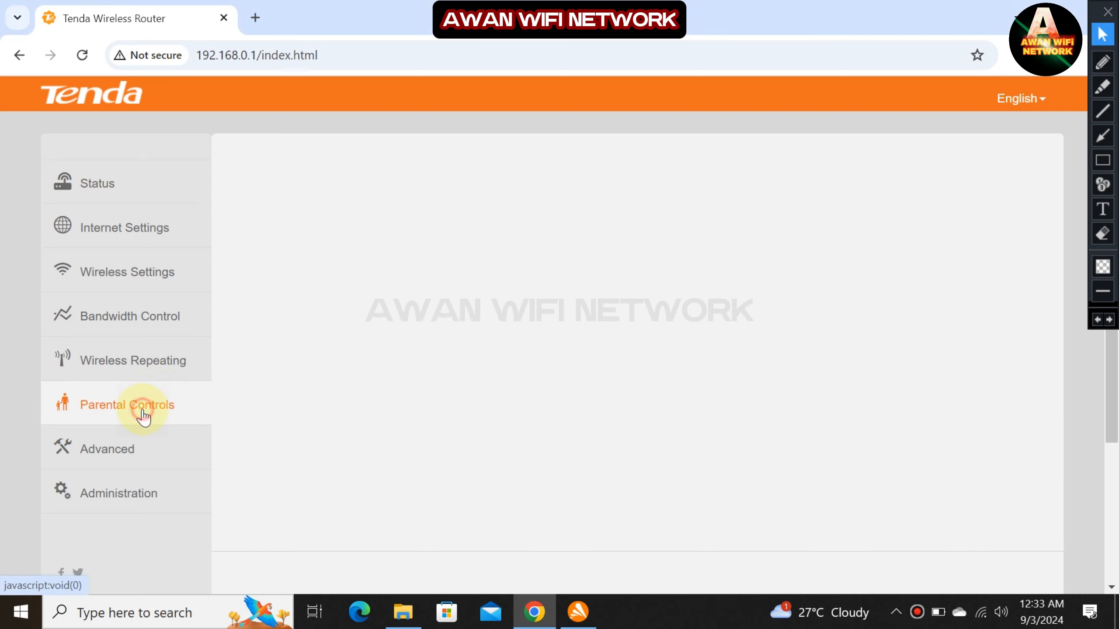
pyautogui.scroll(-2, 527, 279)
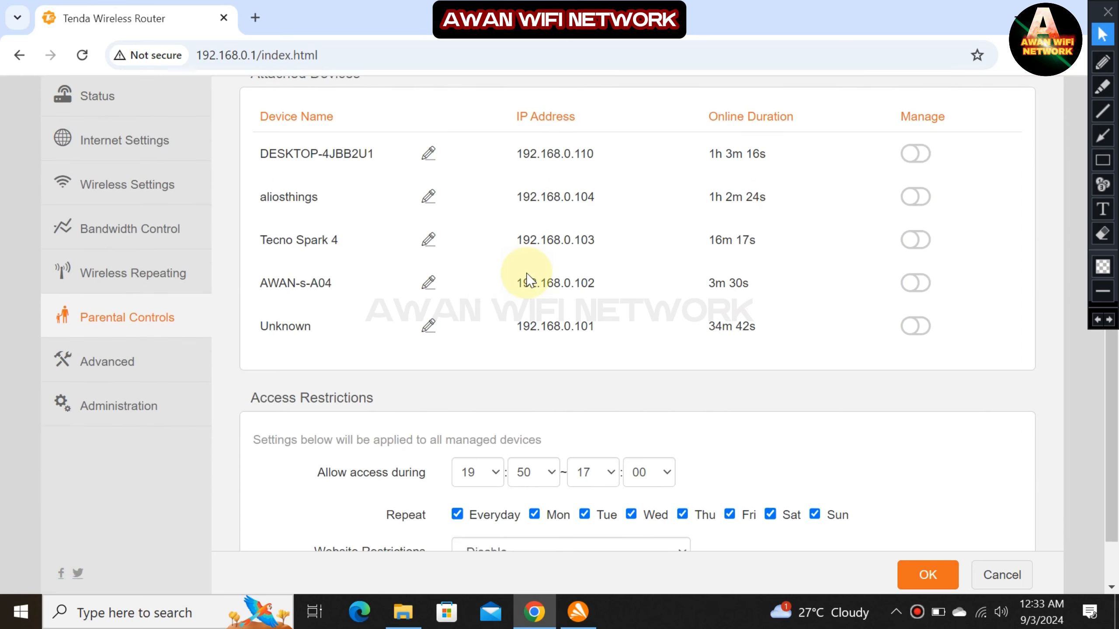
pyautogui.scroll(2, 527, 279)
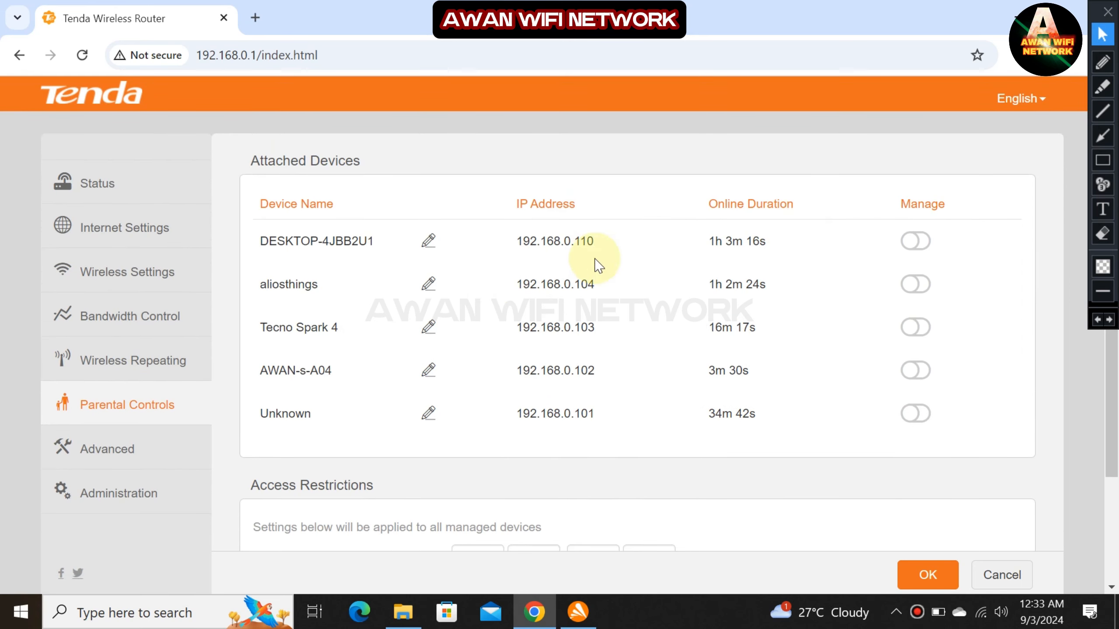
pyautogui.click(1103, 160)
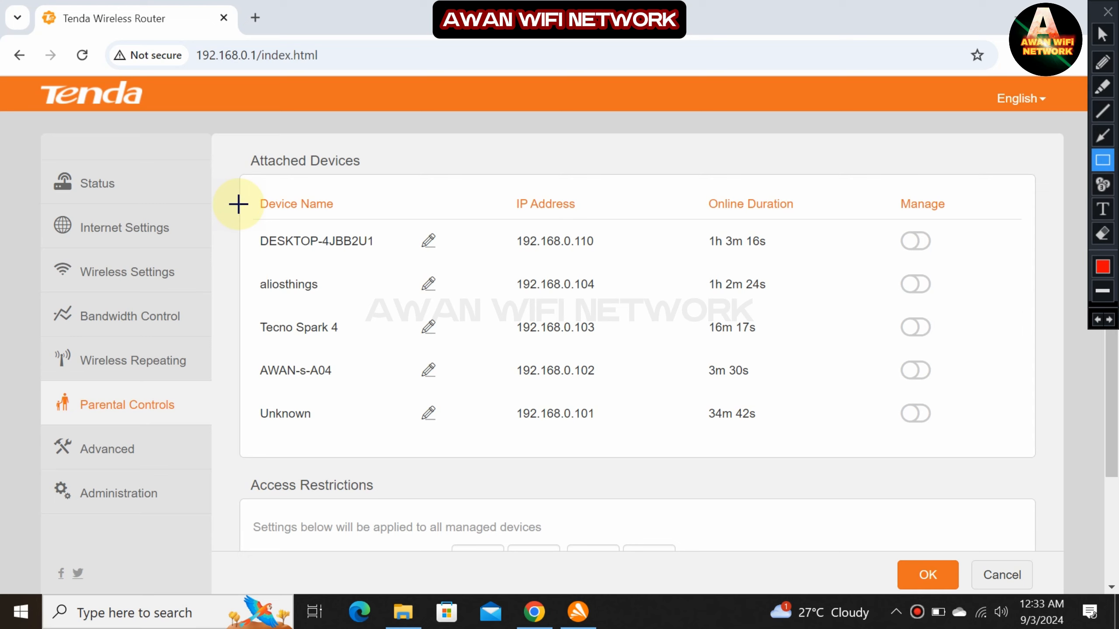
pyautogui.moveTo(238, 194)
pyautogui.mouseDown()
pyautogui.moveTo(437, 392)
pyautogui.moveTo(472, 452)
pyautogui.mouseUp()
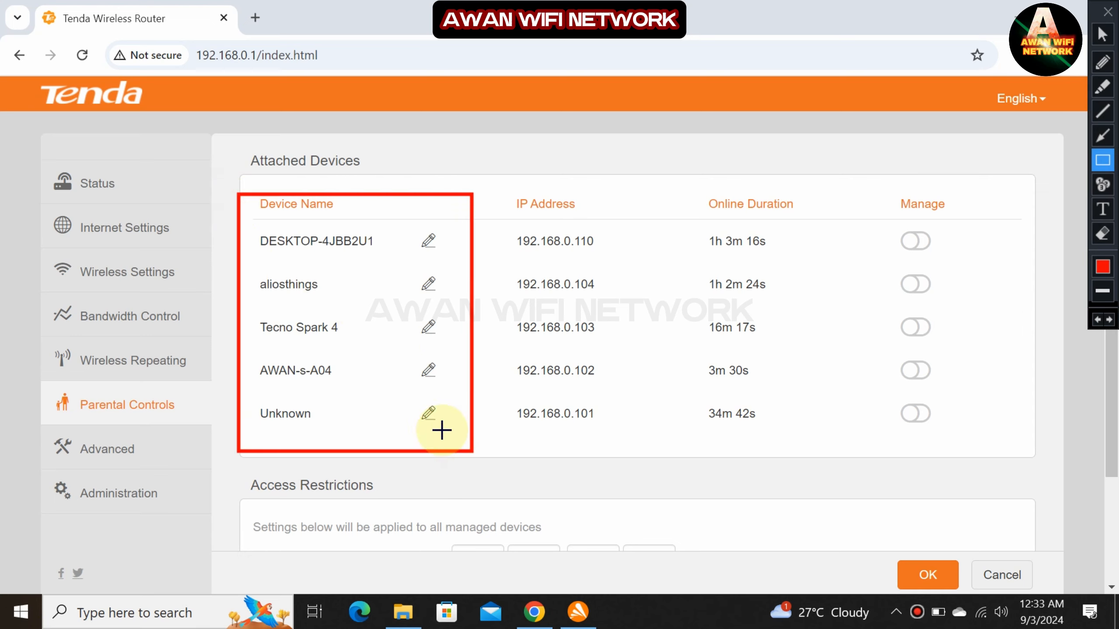
pyautogui.moveTo(246, 303)
pyautogui.mouseDown()
pyautogui.moveTo(296, 348)
pyautogui.moveTo(392, 355)
pyautogui.moveTo(367, 347)
pyautogui.mouseUp()
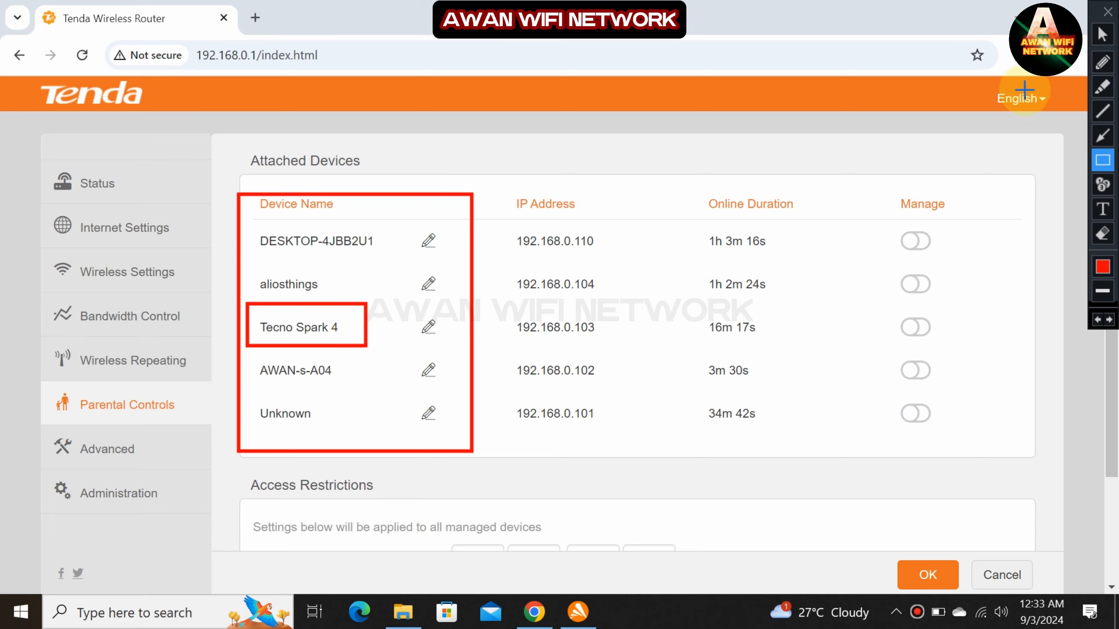
pyautogui.click(1102, 34)
pyautogui.scroll(-1, 840, 285)
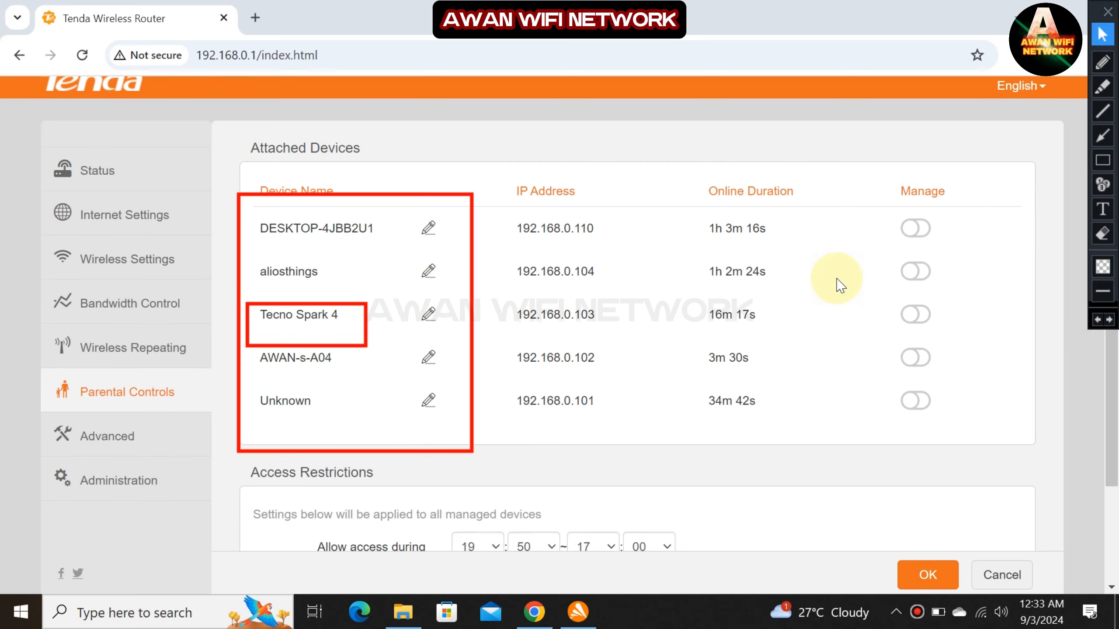
pyautogui.scroll(-3, 775, 255)
pyautogui.scroll(3, 779, 252)
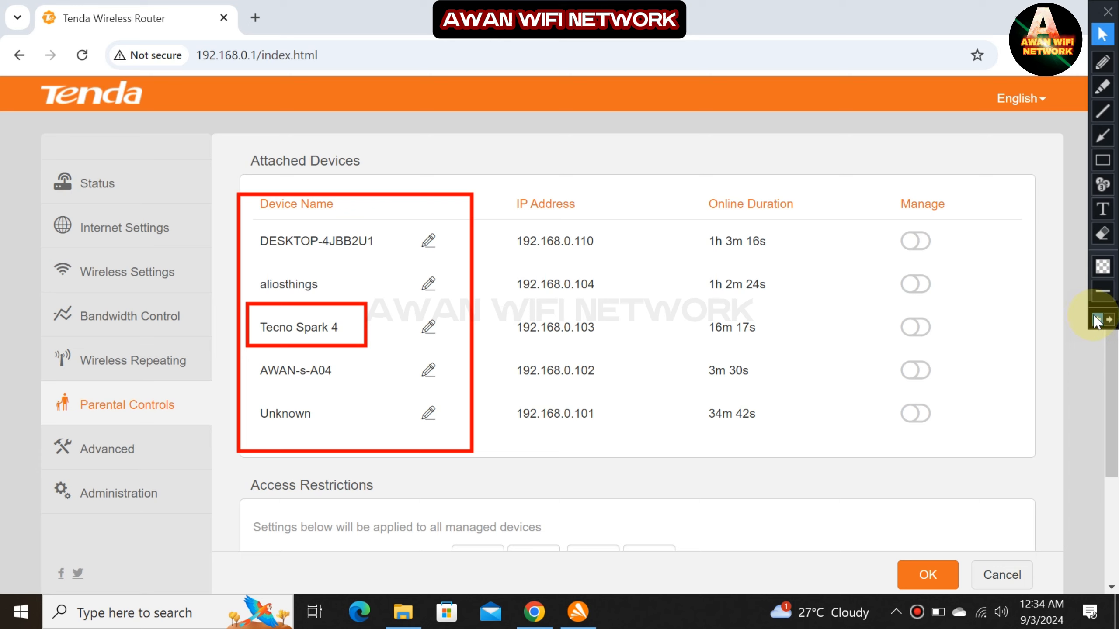
# Switch on parental management for Tecno Spark 4, leaving the other devices unmanaged.
pyautogui.click(1098, 321)
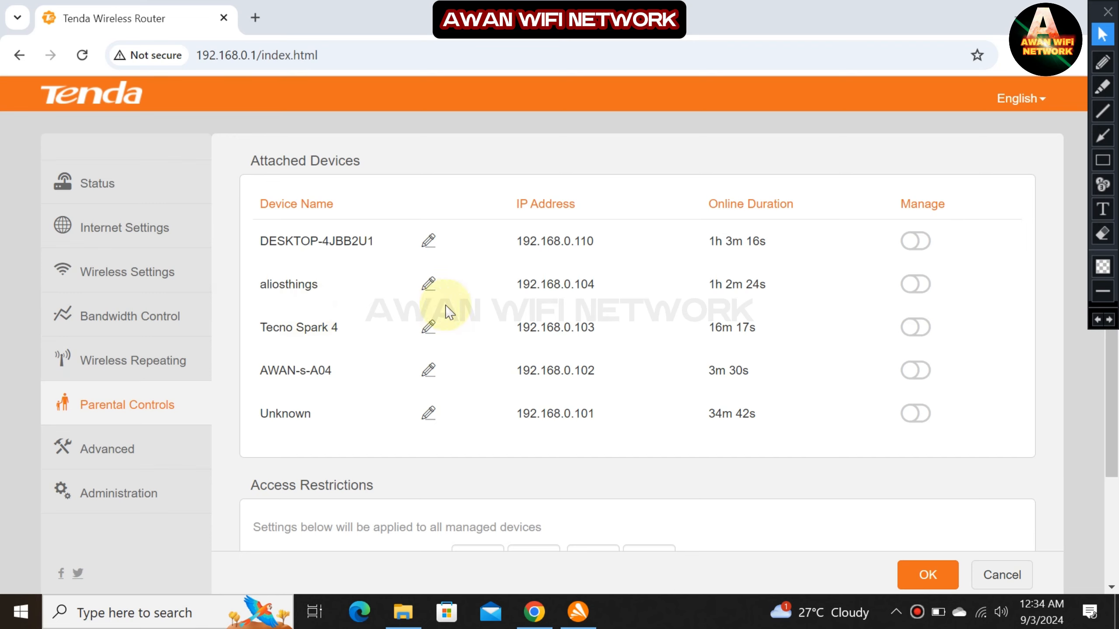
pyautogui.click(1102, 161)
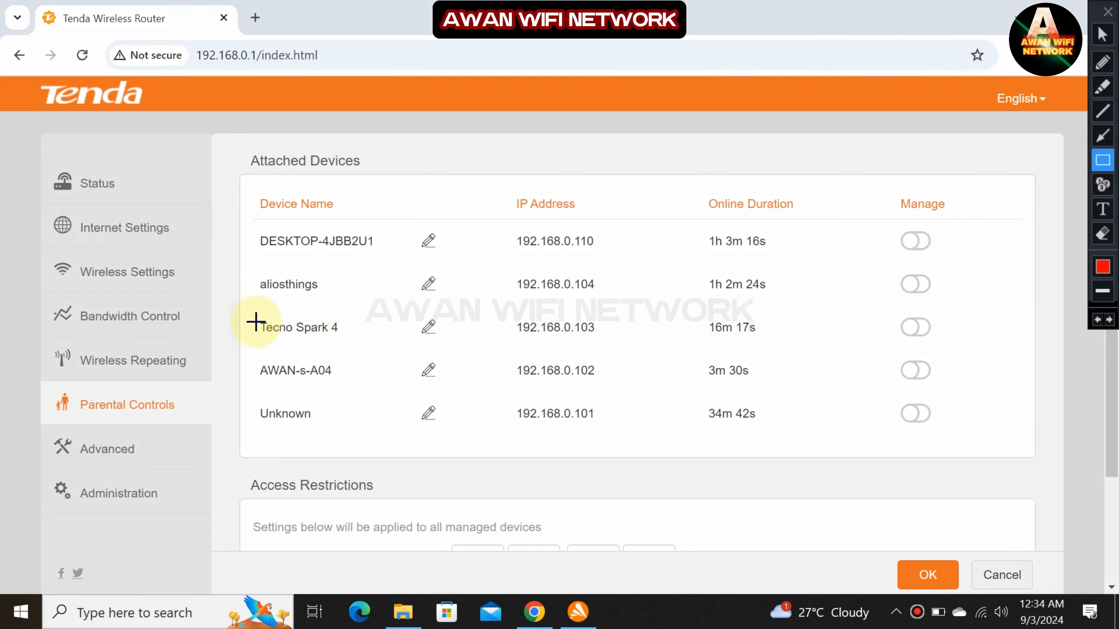
pyautogui.moveTo(235, 309)
pyautogui.mouseDown()
pyautogui.moveTo(894, 370)
pyautogui.moveTo(1015, 346)
pyautogui.mouseUp()
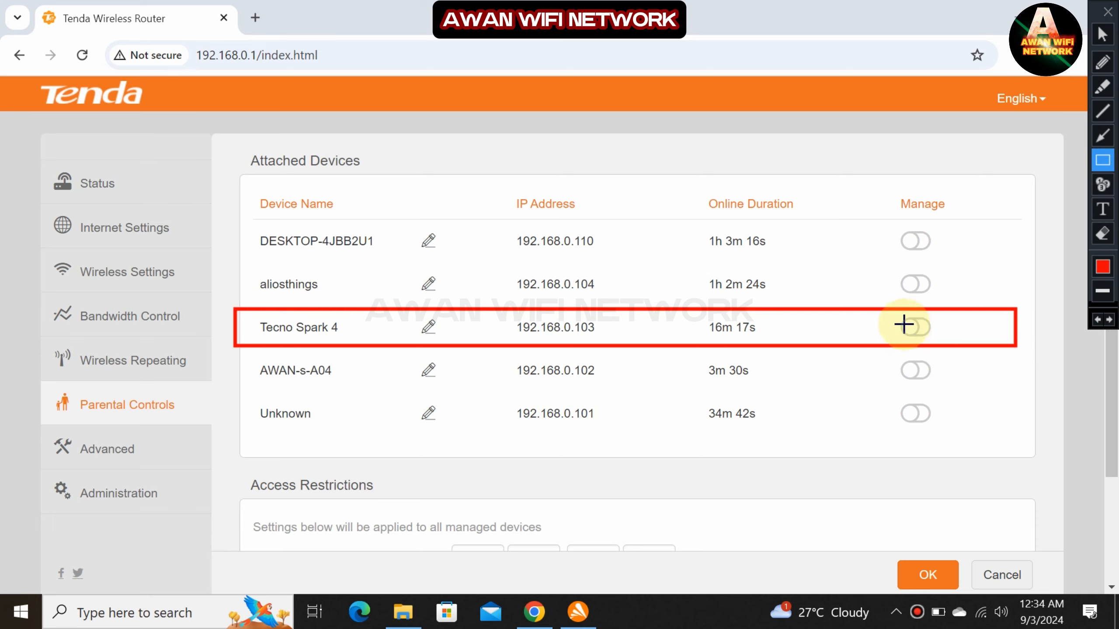
pyautogui.moveTo(887, 313); pyautogui.dragTo(952, 343)
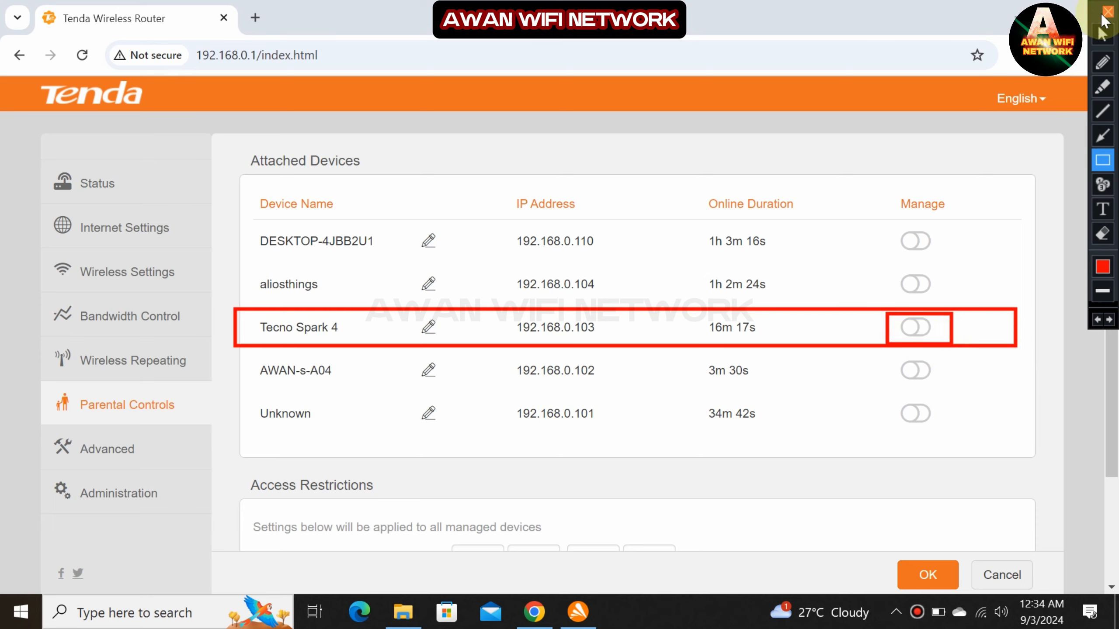
pyautogui.click(1103, 34)
pyautogui.click(917, 330)
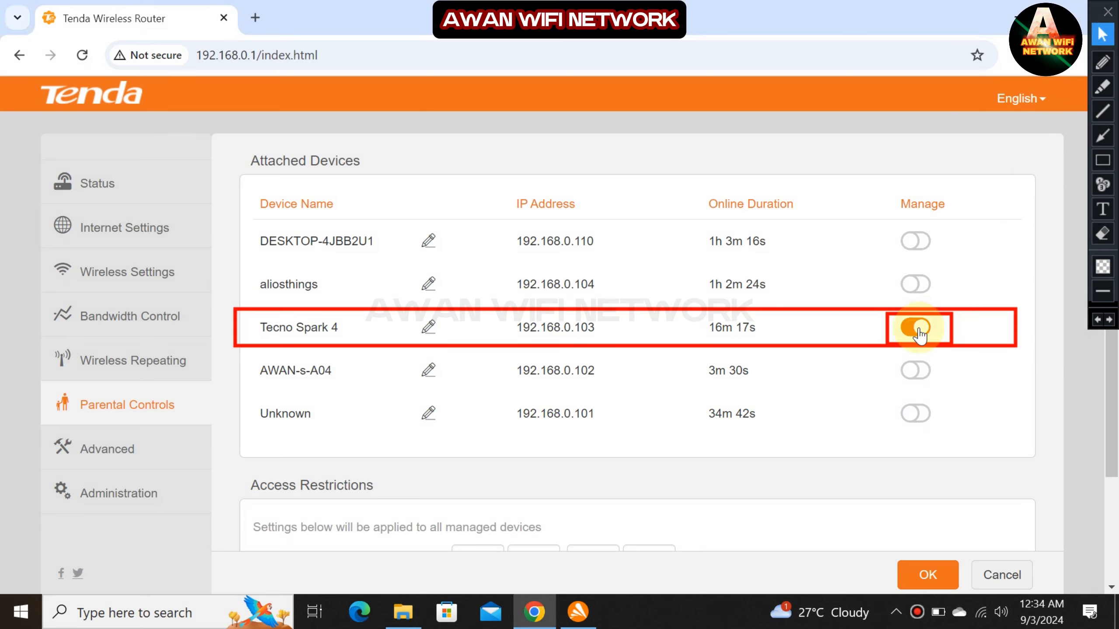
pyautogui.click(1098, 320)
pyautogui.click(1098, 320)
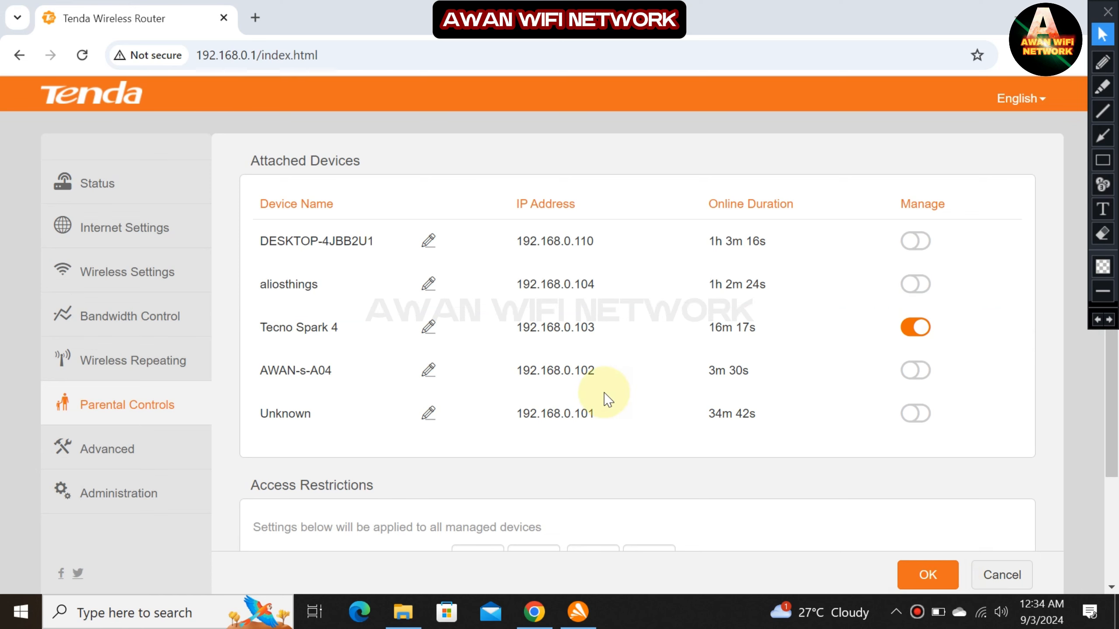
# Scroll down to Access Restrictions, which currently allow 19:50–17:00 every day.
pyautogui.scroll(-3, 604, 395)
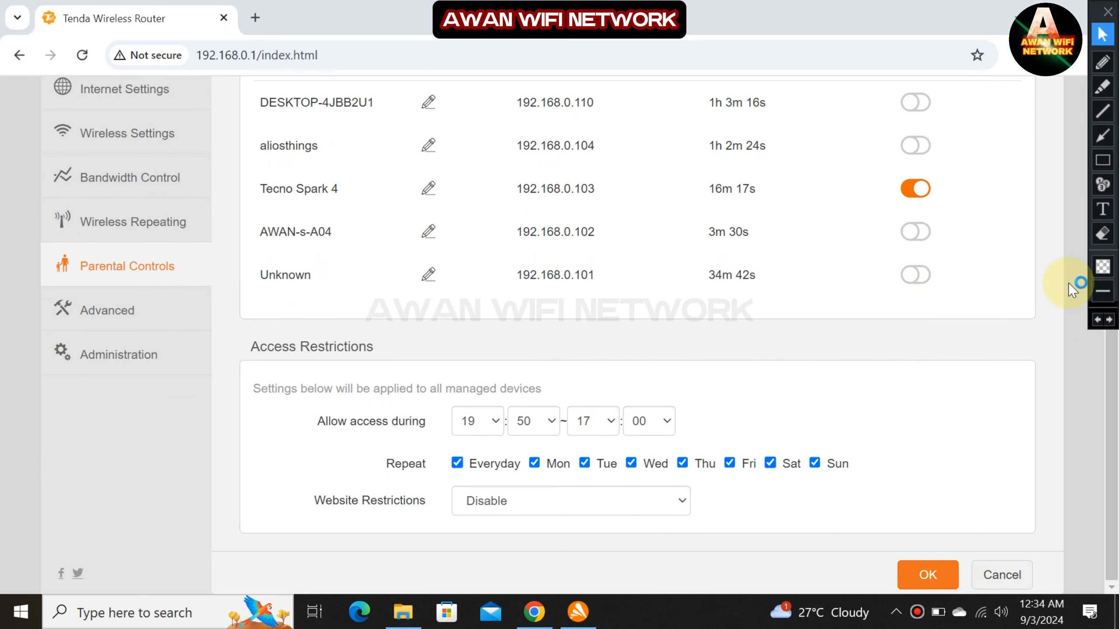
pyautogui.click(1103, 159)
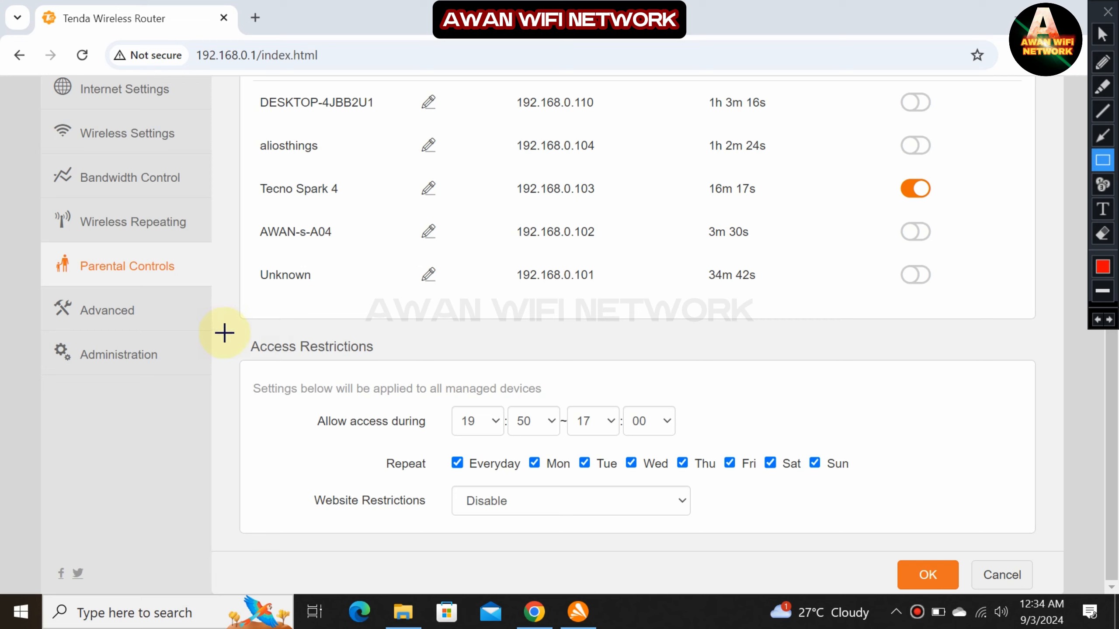
pyautogui.moveTo(232, 318)
pyautogui.mouseDown()
pyautogui.moveTo(269, 358)
pyautogui.moveTo(426, 362)
pyautogui.mouseUp()
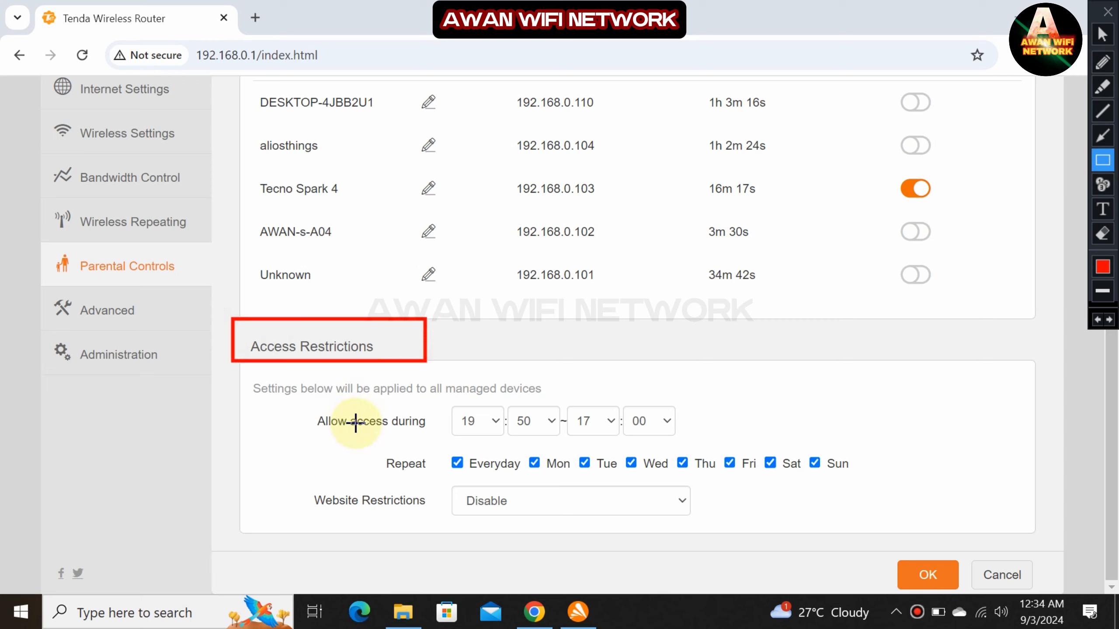
pyautogui.moveTo(293, 401)
pyautogui.mouseDown()
pyautogui.moveTo(319, 420)
pyautogui.moveTo(711, 439)
pyautogui.mouseUp()
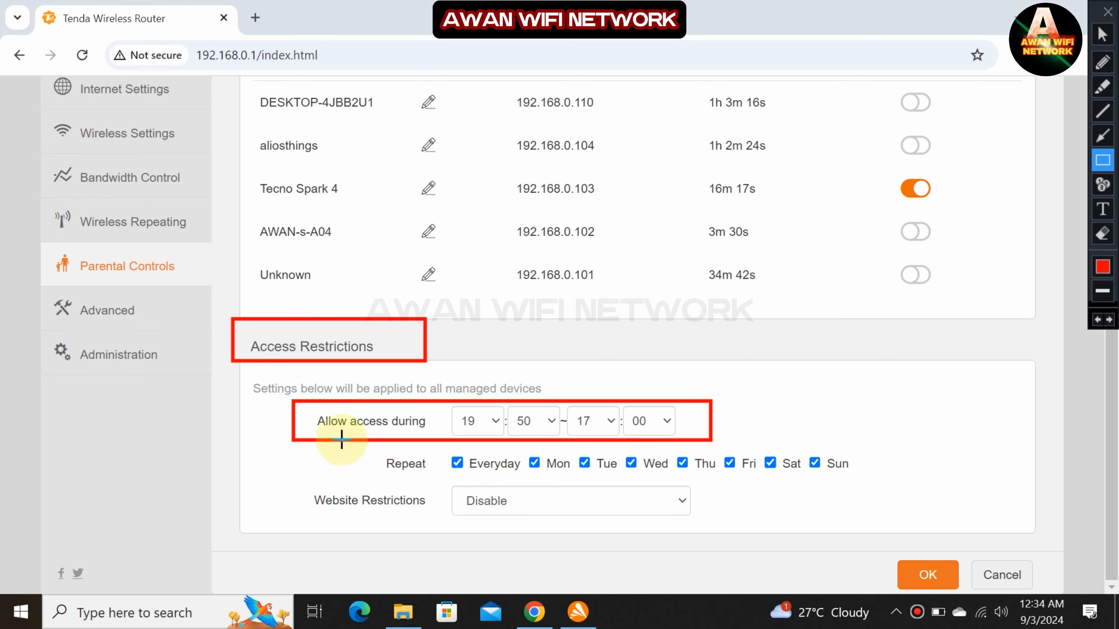
pyautogui.moveTo(342, 440)
pyautogui.mouseDown()
pyautogui.moveTo(525, 472)
pyautogui.moveTo(874, 477)
pyautogui.mouseUp()
pyautogui.moveTo(263, 475)
pyautogui.mouseDown()
pyautogui.moveTo(630, 530)
pyautogui.moveTo(748, 522)
pyautogui.mouseUp()
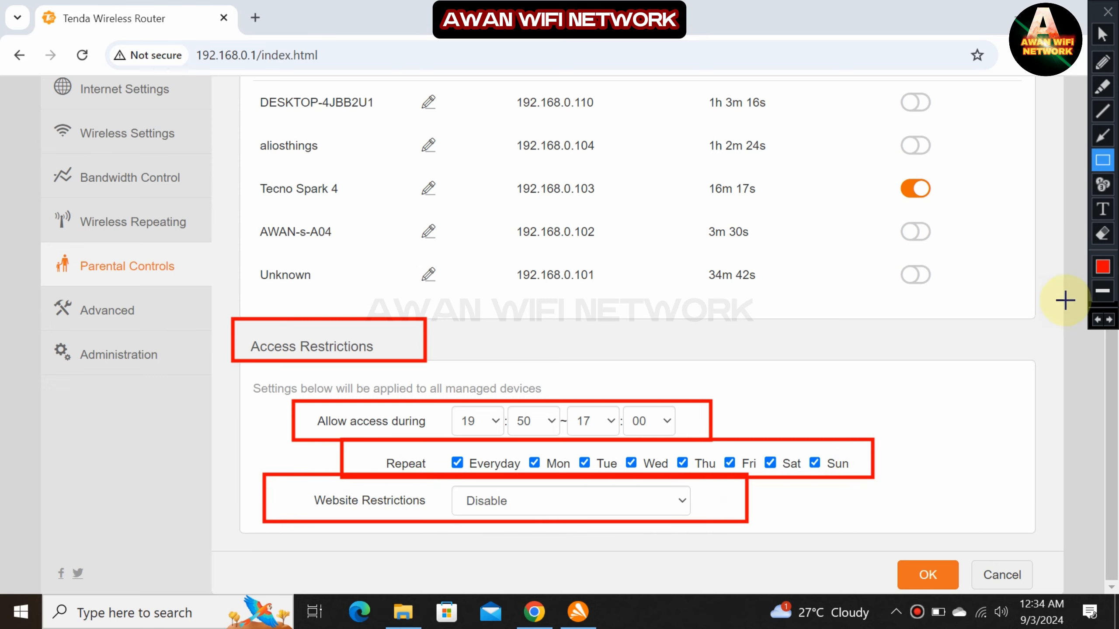
pyautogui.click(1097, 320)
pyautogui.click(1097, 321)
pyautogui.click(1097, 321)
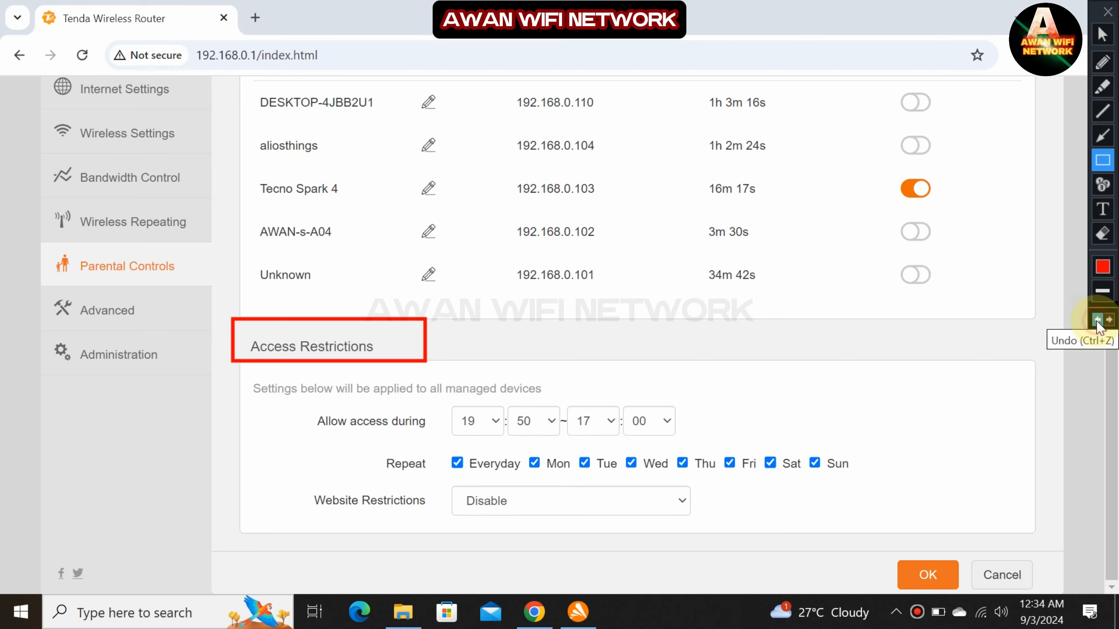
pyautogui.click(1097, 321)
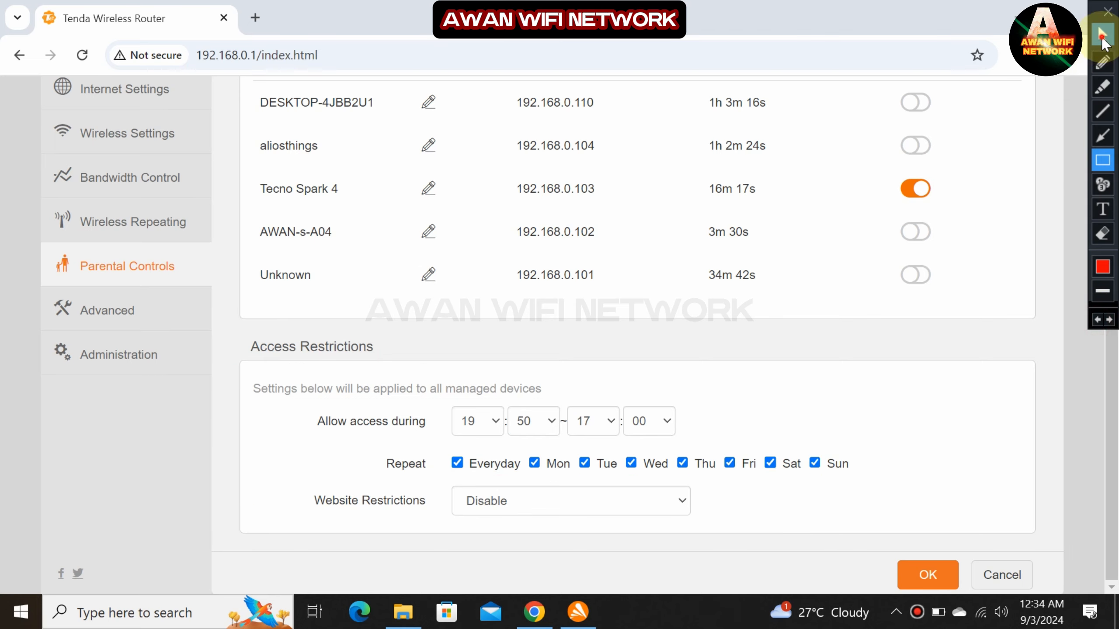
pyautogui.click(1102, 37)
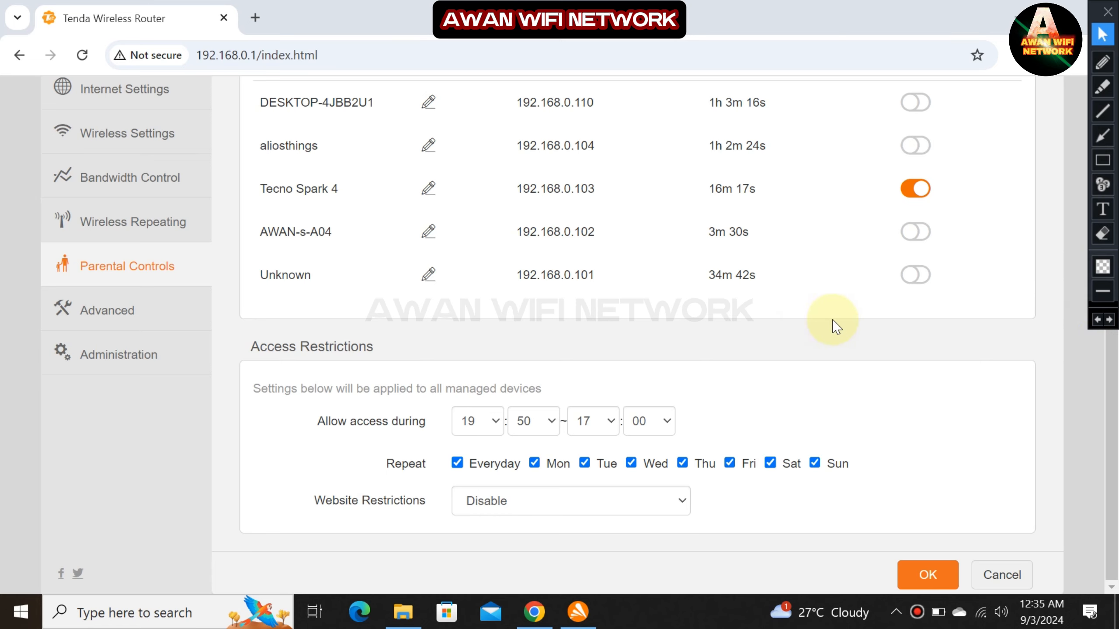
# Change the allowed access window to 09:00–22:00 with the start-hour, start-minute and end-hour dropdowns.
pyautogui.click(493, 421)
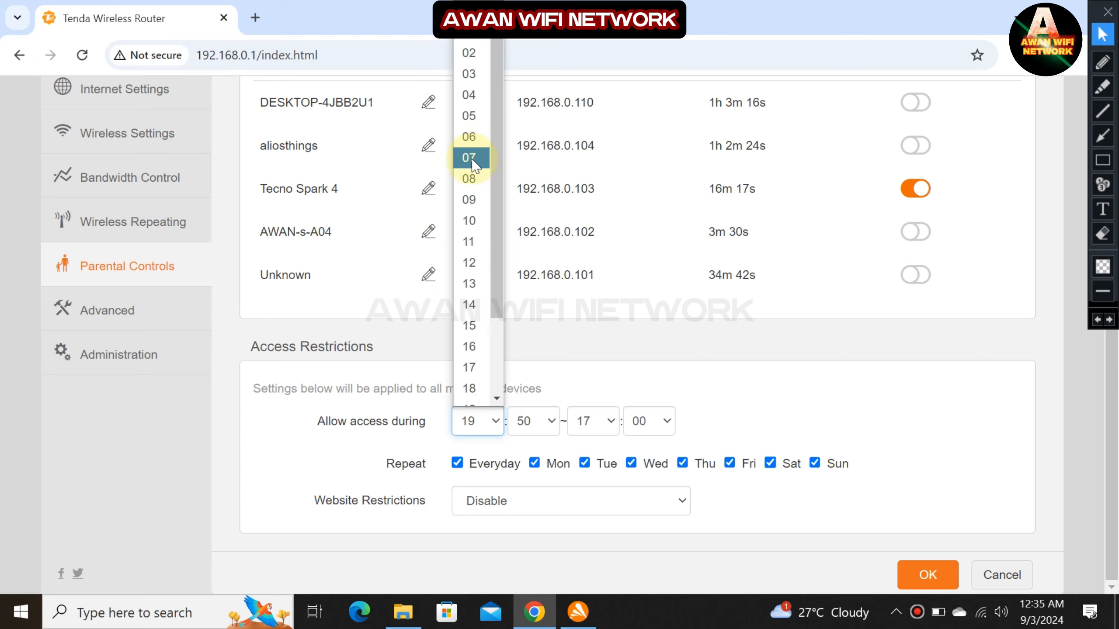
pyautogui.scroll(-2, 471, 176)
pyautogui.scroll(2, 469, 176)
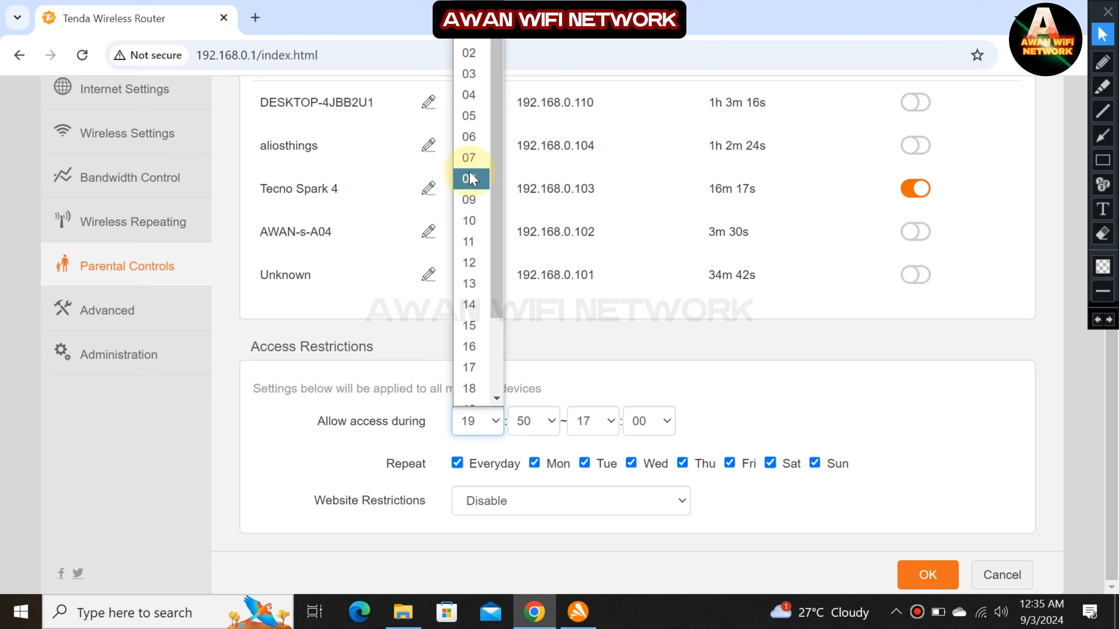
pyautogui.click(469, 201)
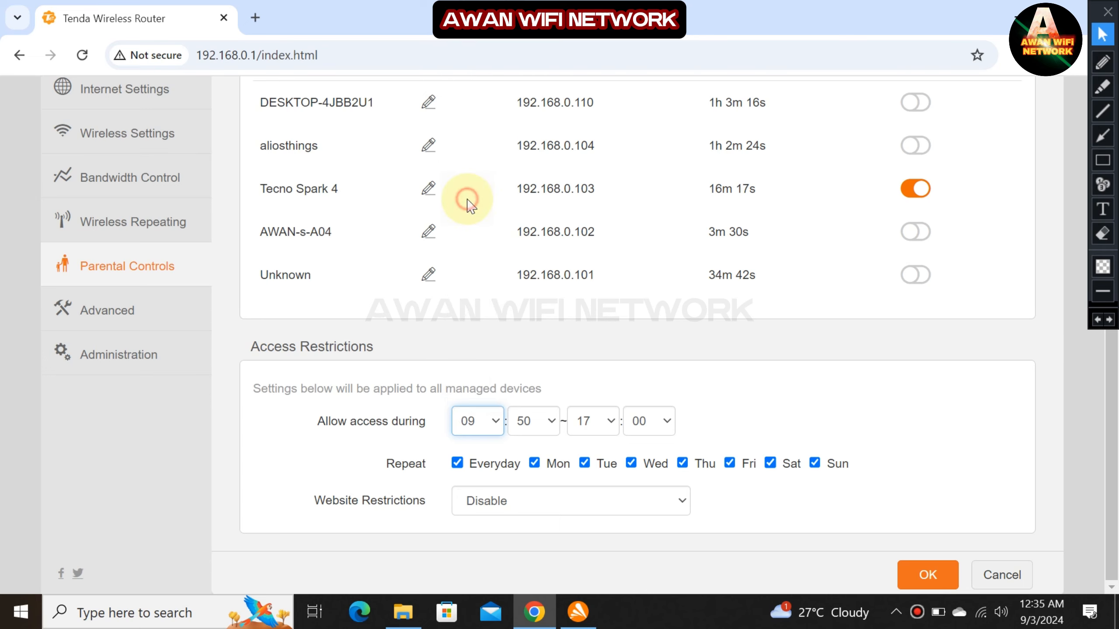
pyautogui.click(539, 421)
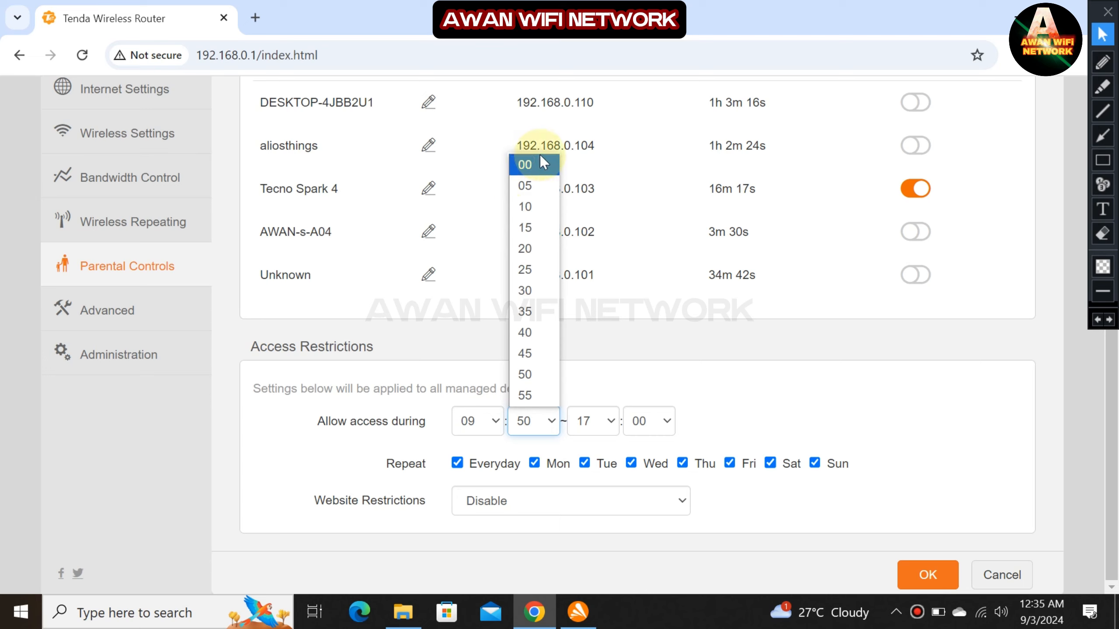
pyautogui.click(533, 166)
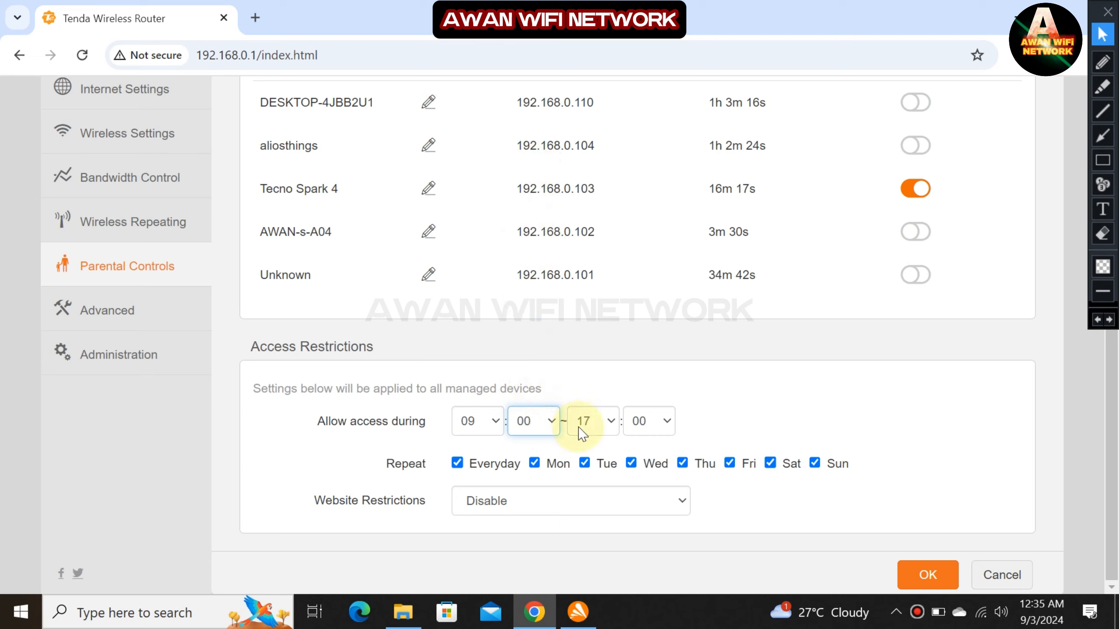
pyautogui.click(605, 425)
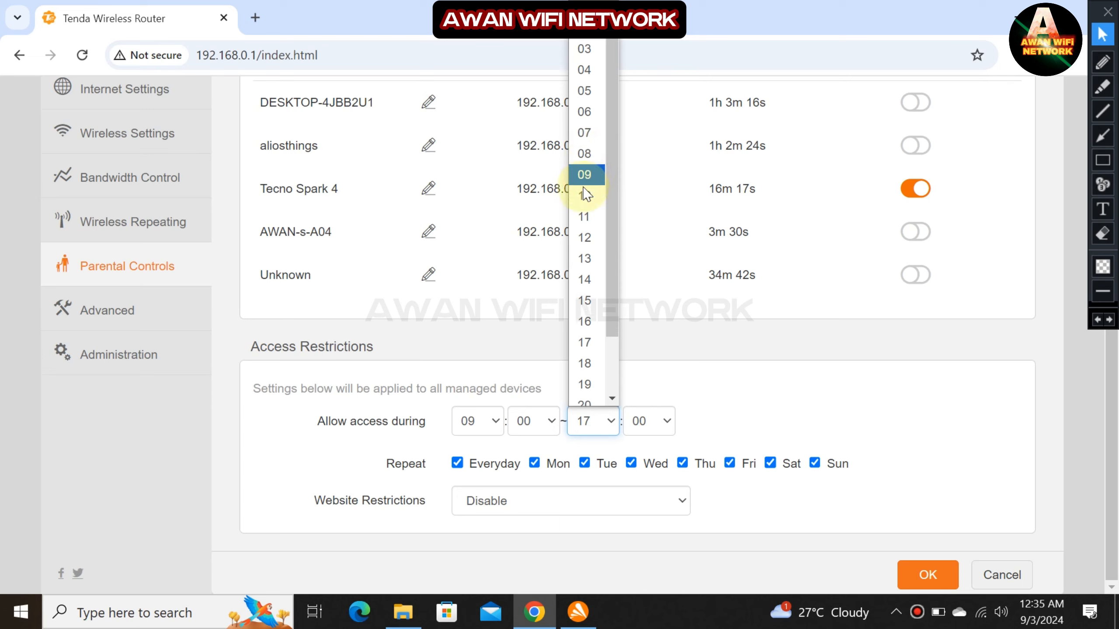
pyautogui.scroll(-2, 588, 211)
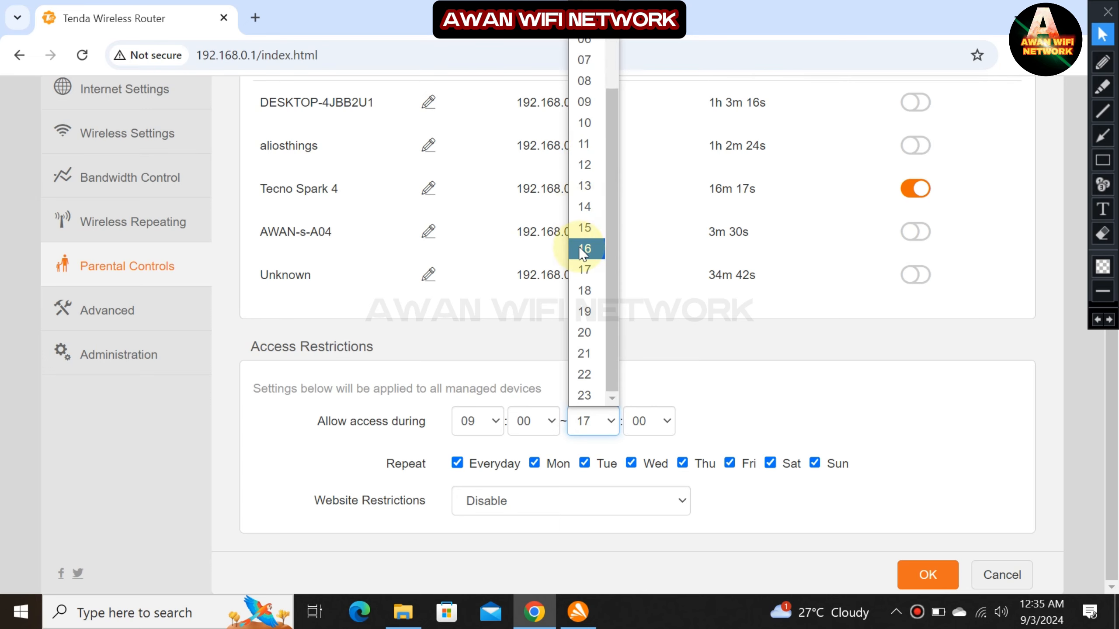
pyautogui.click(584, 375)
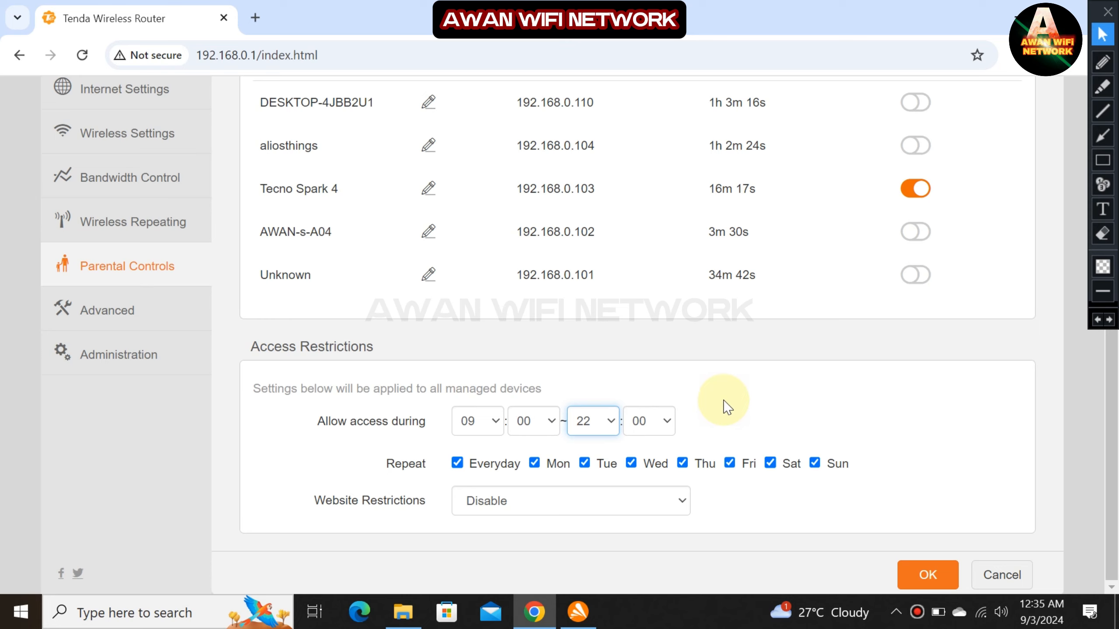
# Make the schedule repeat Monday–Friday and Sunday with Saturday excluded, and save with OK.
pyautogui.click(472, 463)
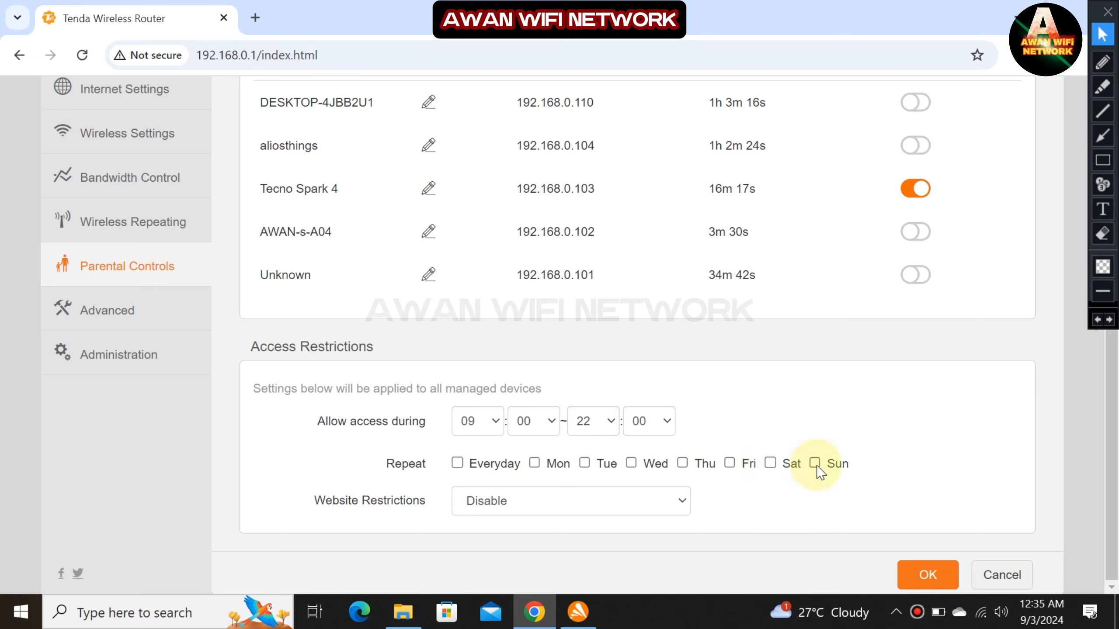
pyautogui.click(793, 475)
pyautogui.click(731, 469)
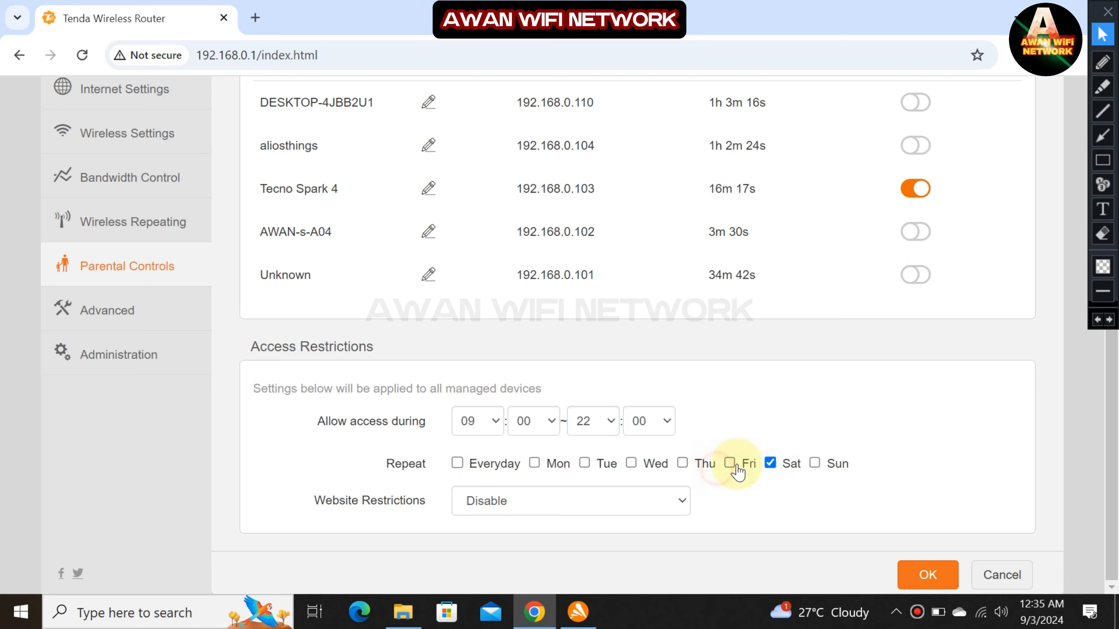
pyautogui.click(691, 469)
pyautogui.click(643, 465)
pyautogui.click(539, 465)
pyautogui.click(583, 465)
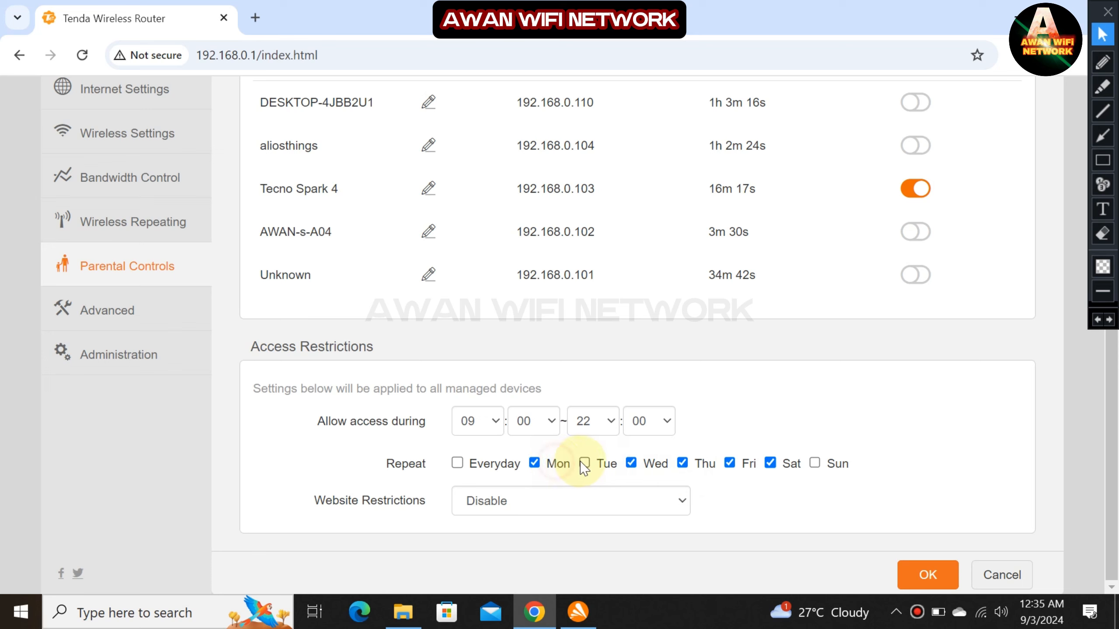
pyautogui.click(500, 464)
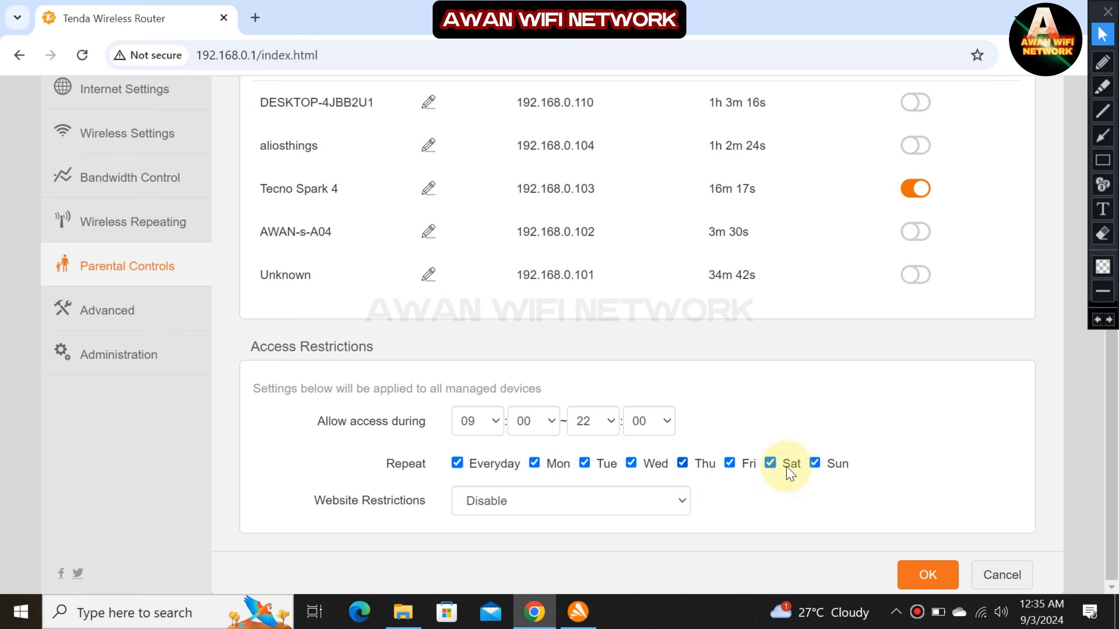
pyautogui.click(814, 464)
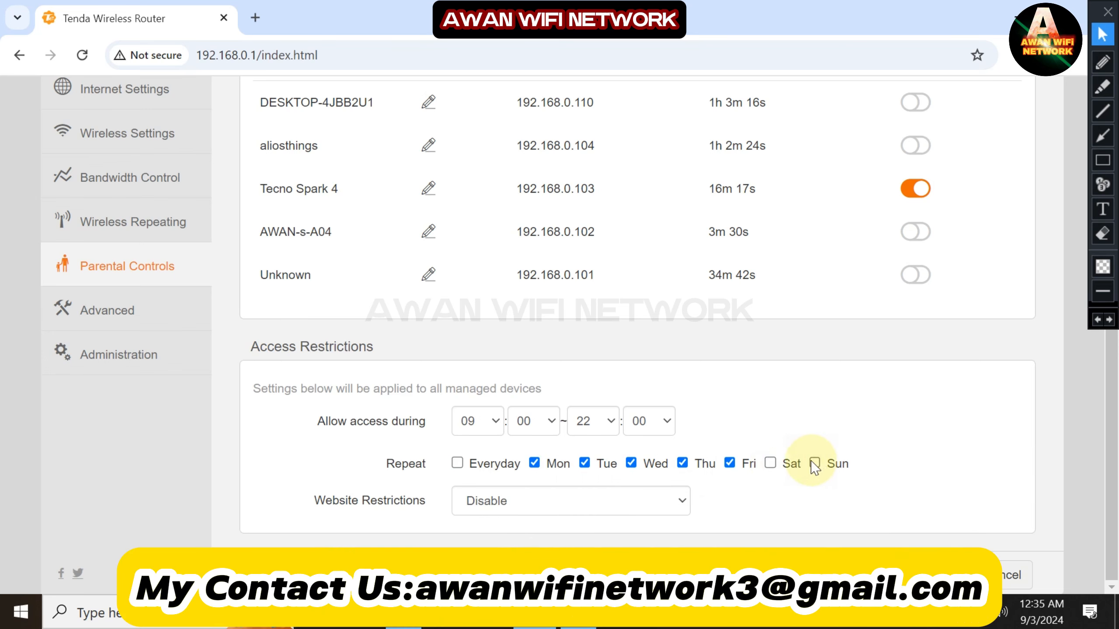
pyautogui.click(790, 468)
pyautogui.click(789, 465)
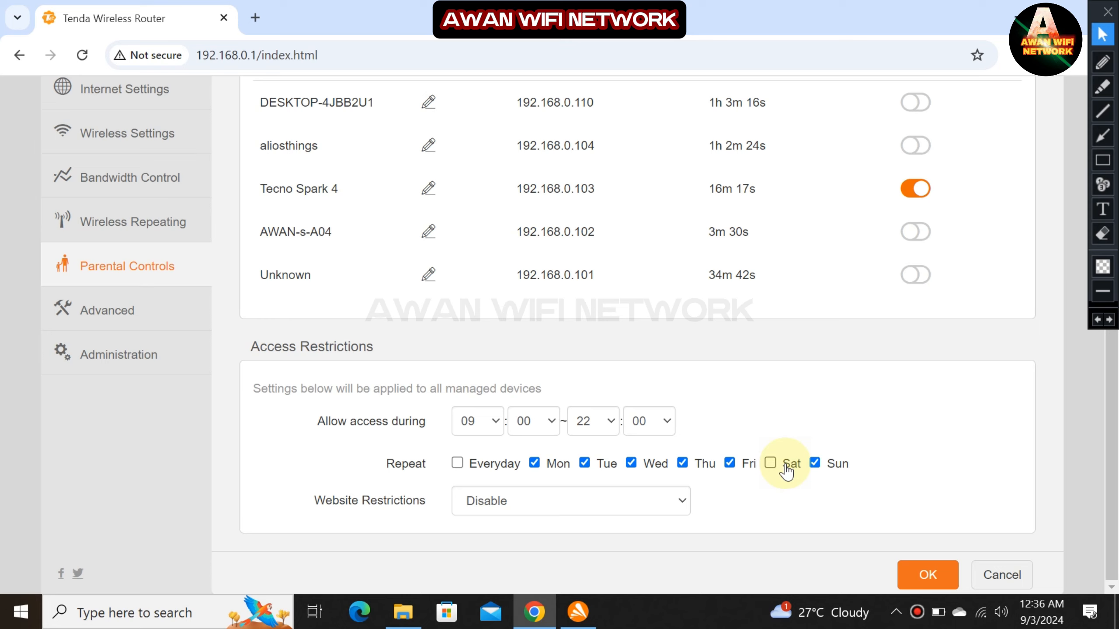
pyautogui.click(914, 578)
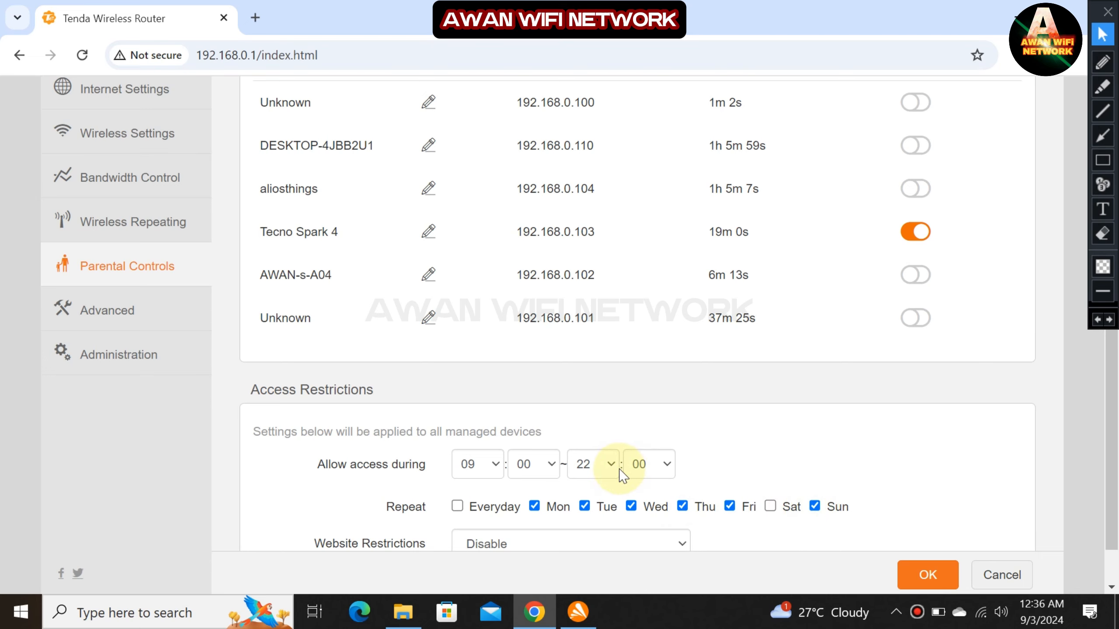
# Tick Everyday for the access schedule's repeat days.
pyautogui.scroll(2, 619, 472)
pyautogui.scroll(-3, 551, 470)
pyautogui.click(488, 468)
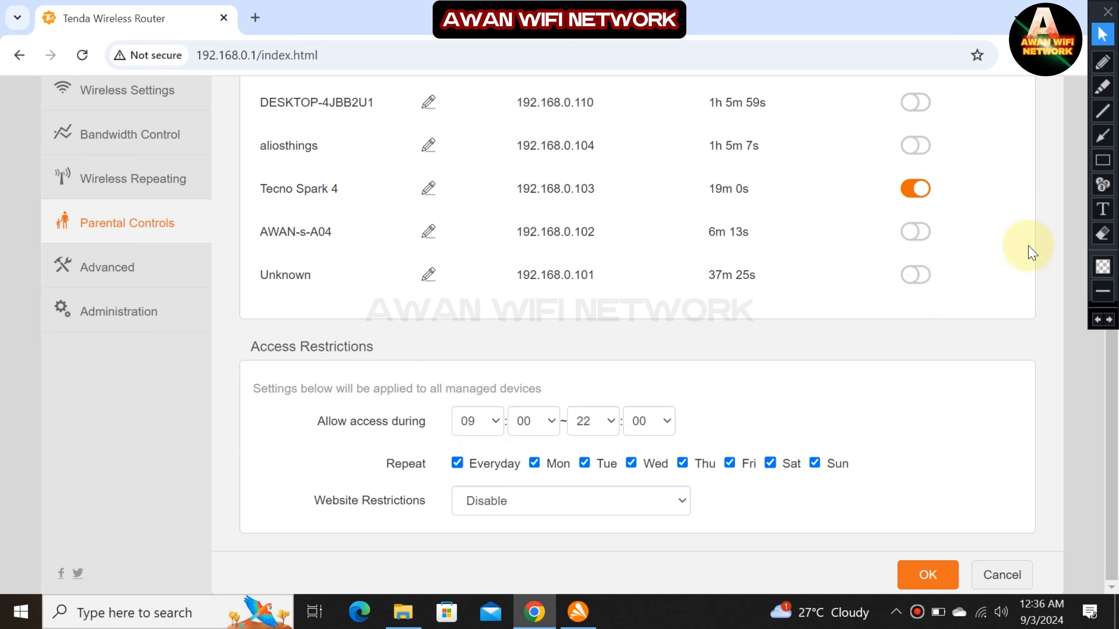
pyautogui.click(1102, 162)
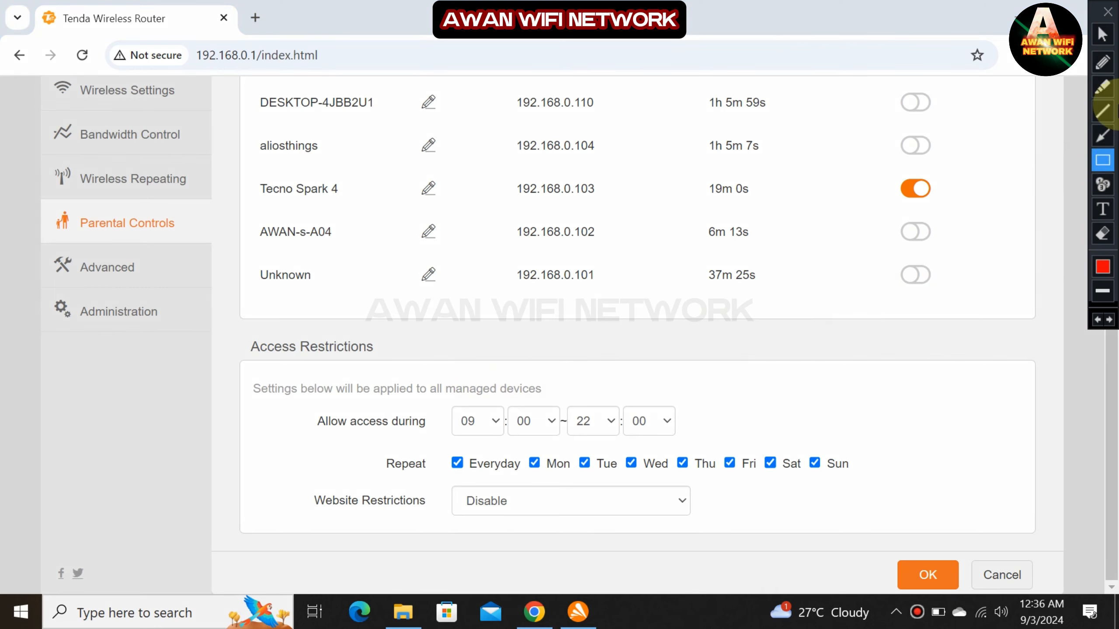
pyautogui.click(1101, 34)
# Reload the device list and put DESKTOP-4JBB2U1 under parental management.
pyautogui.scroll(4, 899, 188)
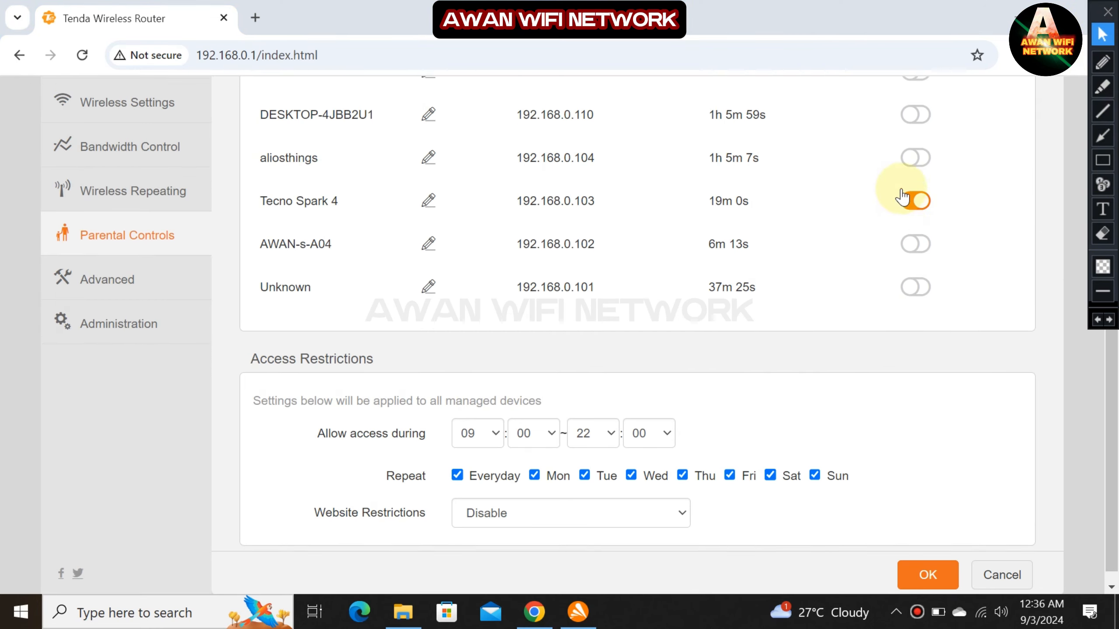
pyautogui.click(179, 399)
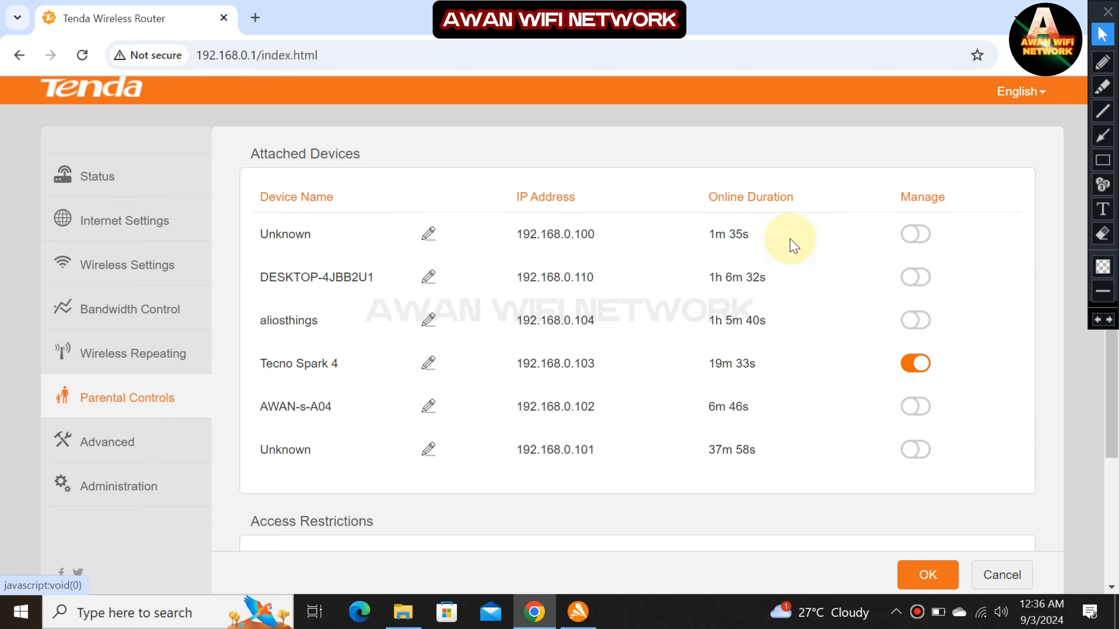
pyautogui.click(913, 278)
pyautogui.scroll(-4, 907, 300)
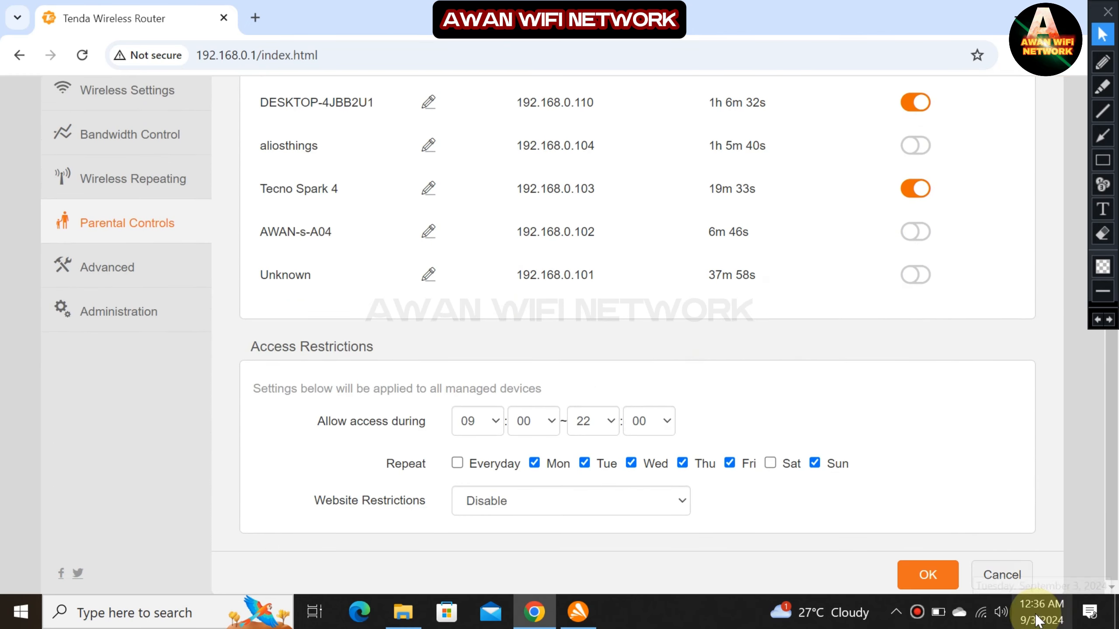
# Set the allowed window to 00:20–01:00, repeating every day, and save with OK.
pyautogui.moveTo(1036, 609)
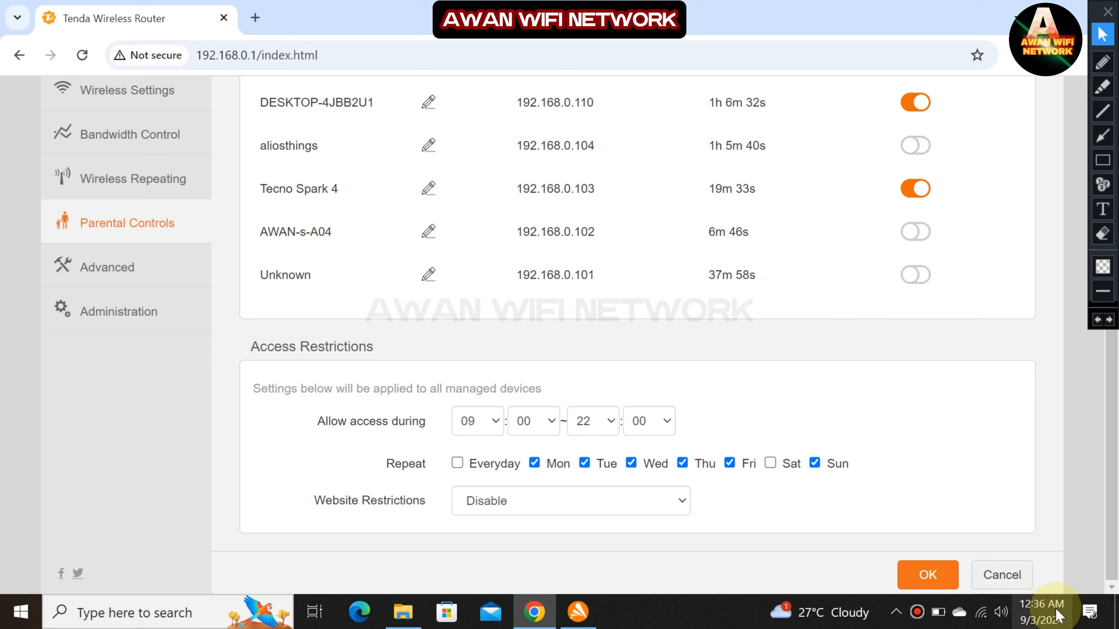
pyautogui.click(499, 425)
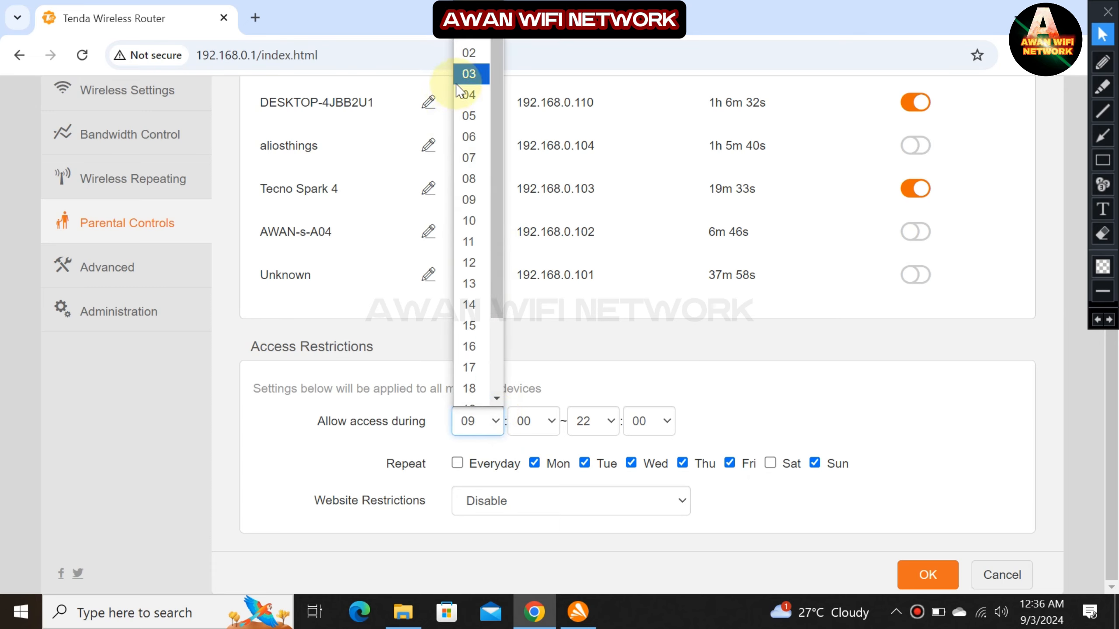
pyautogui.click(468, 11)
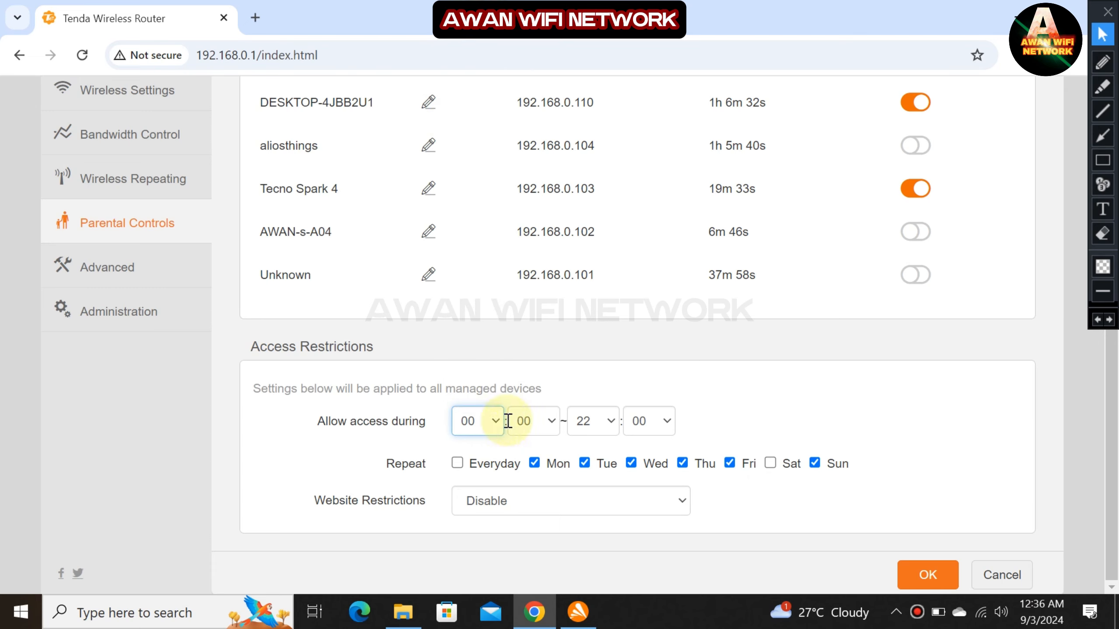
pyautogui.click(524, 424)
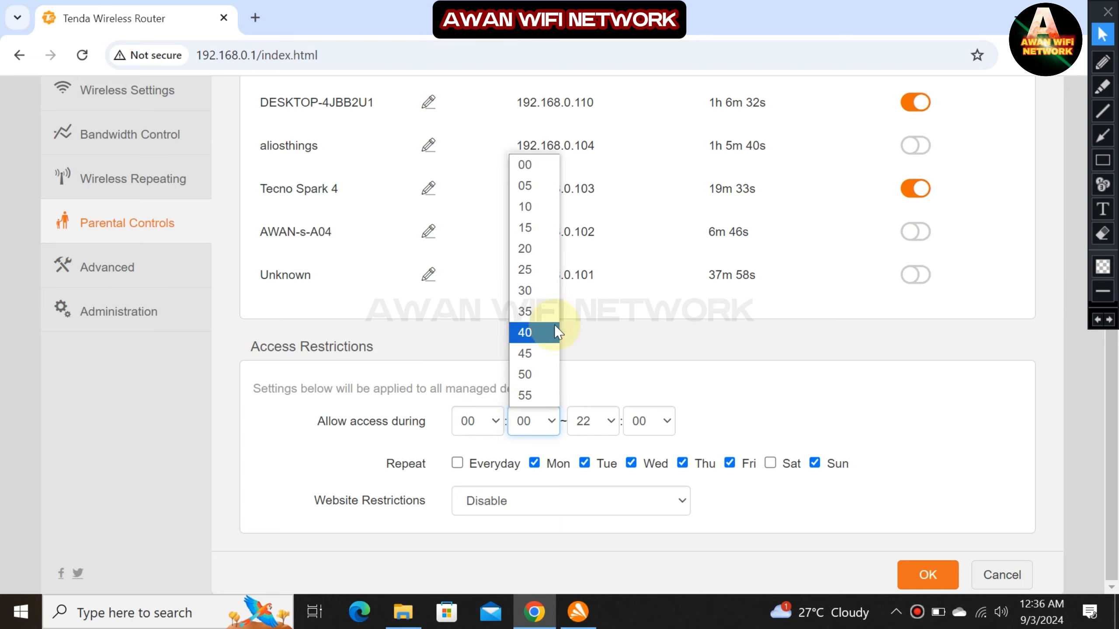
pyautogui.click(537, 292)
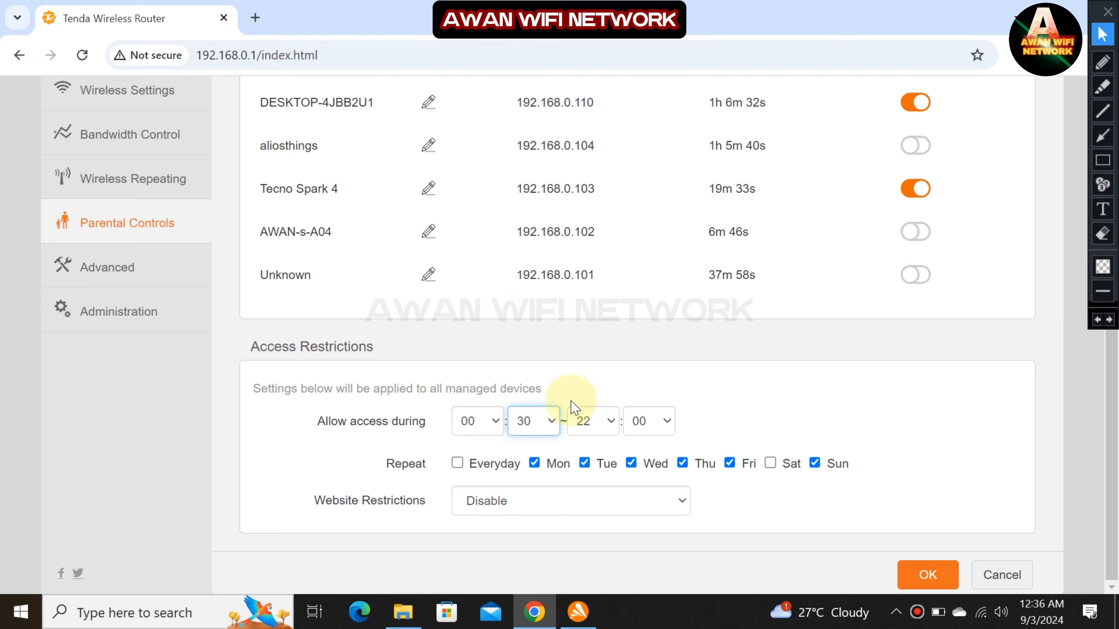
pyautogui.click(526, 424)
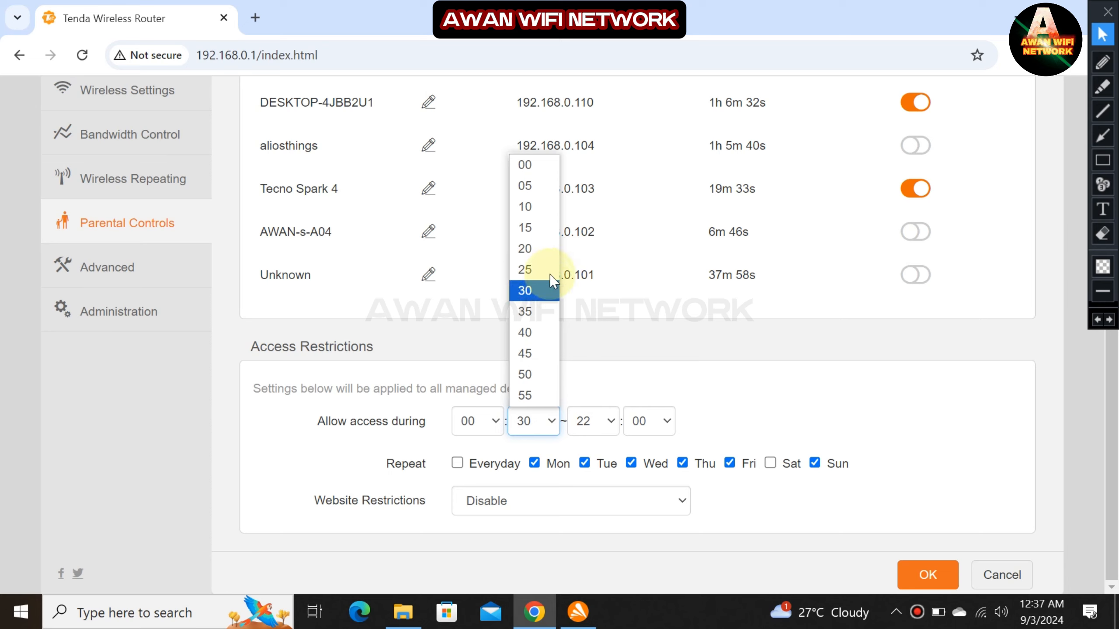
pyautogui.click(538, 250)
pyautogui.click(590, 421)
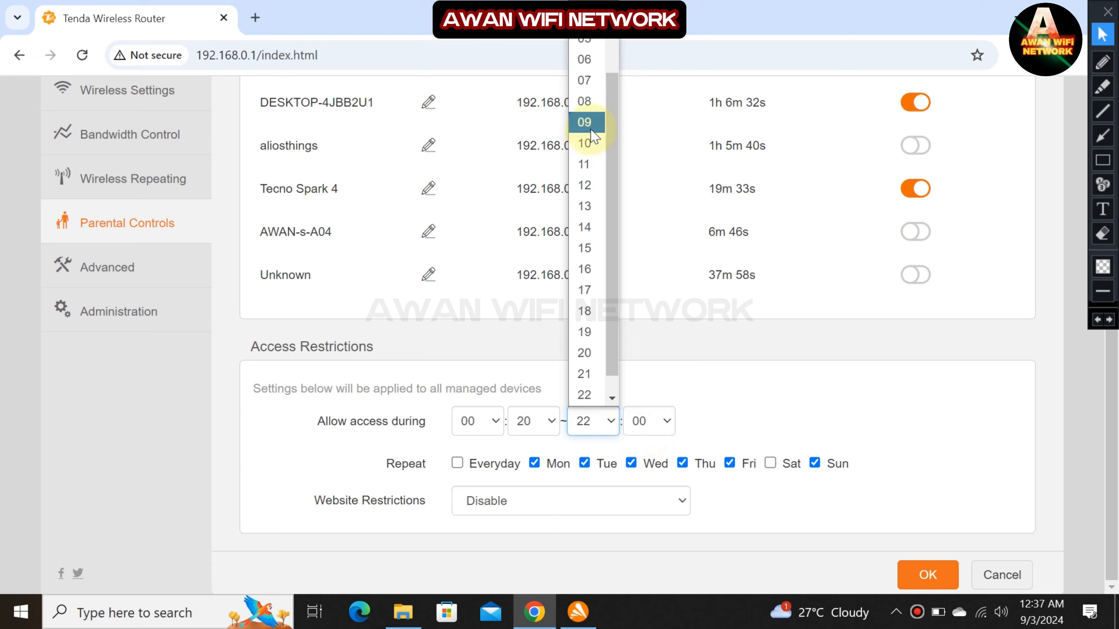
pyautogui.scroll(2, 585, 176)
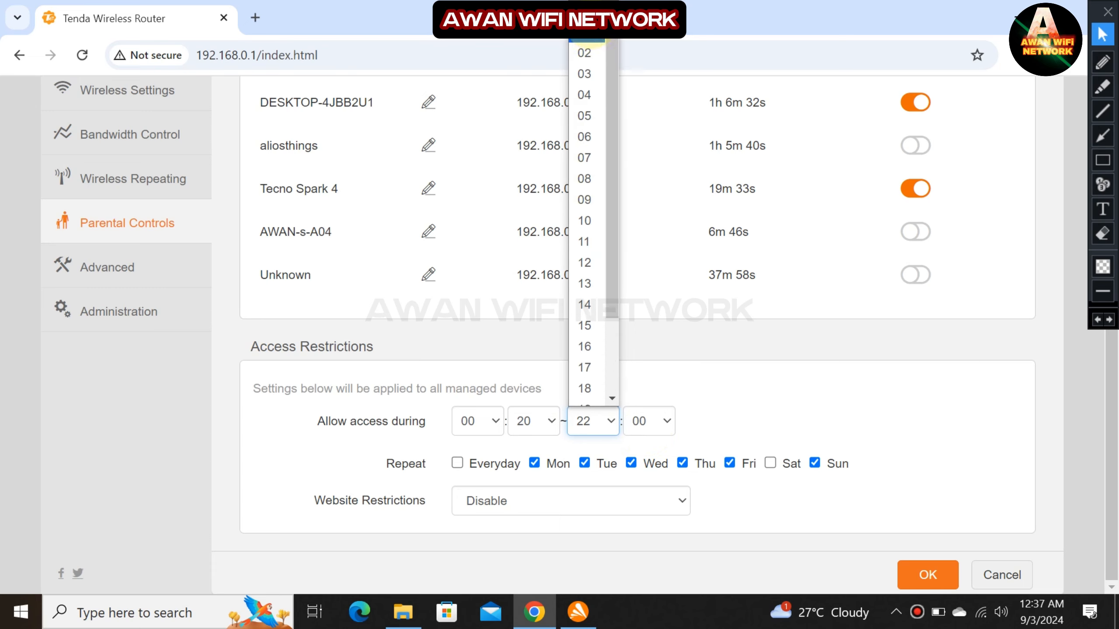
pyautogui.click(584, 51)
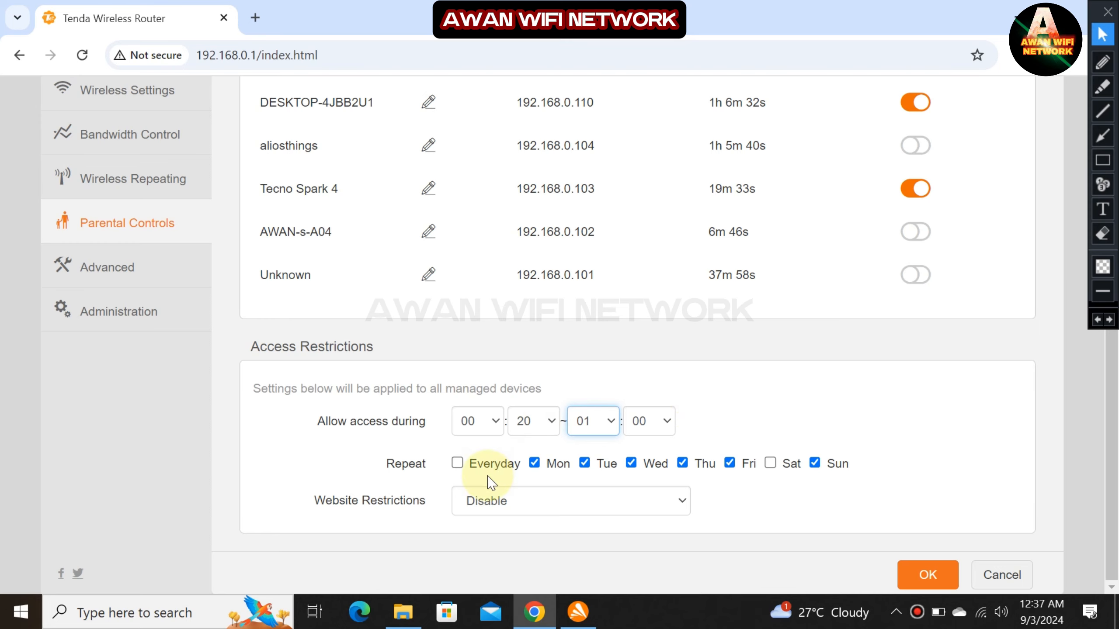
pyautogui.click(496, 464)
pyautogui.click(930, 574)
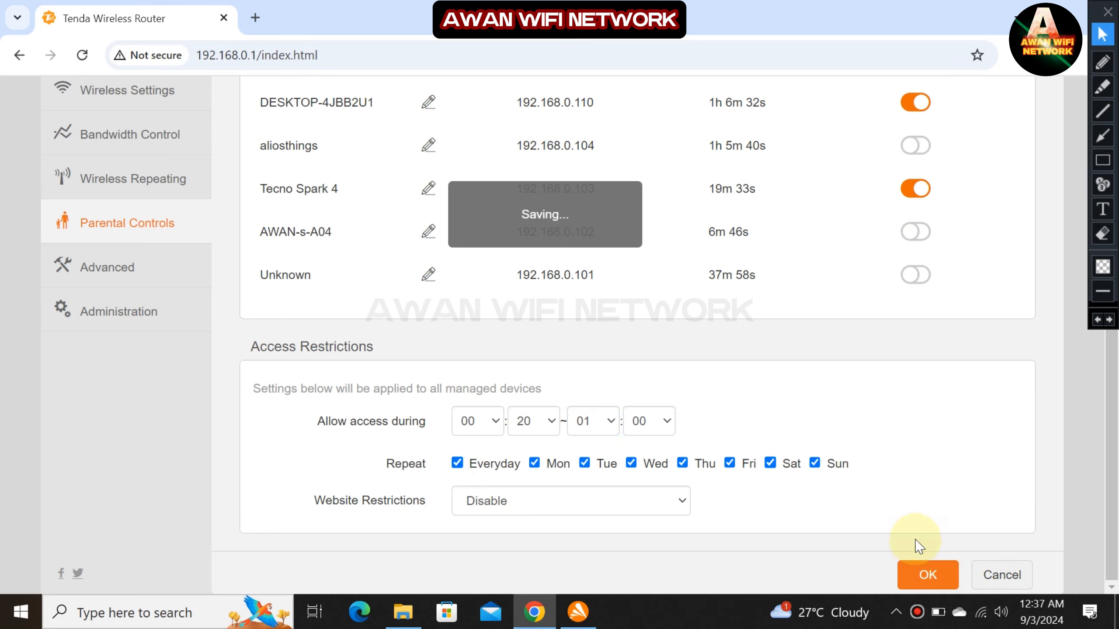
# Open youtube.pk in a new browser tab, then return to the router tab.
pyautogui.click(249, 18)
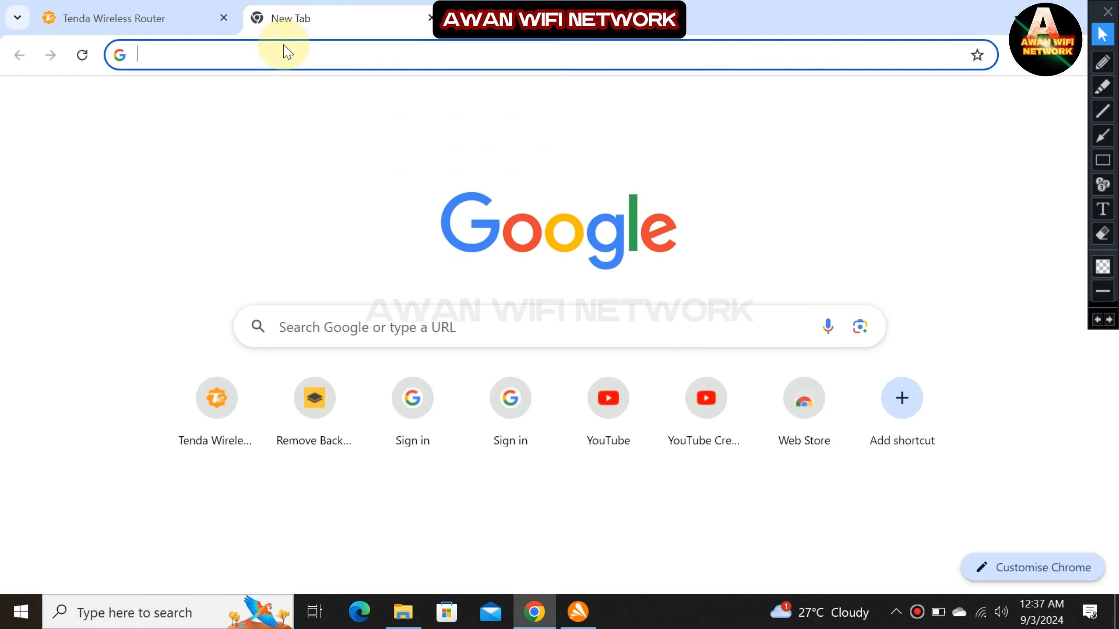
pyautogui.write('youtube.pk')
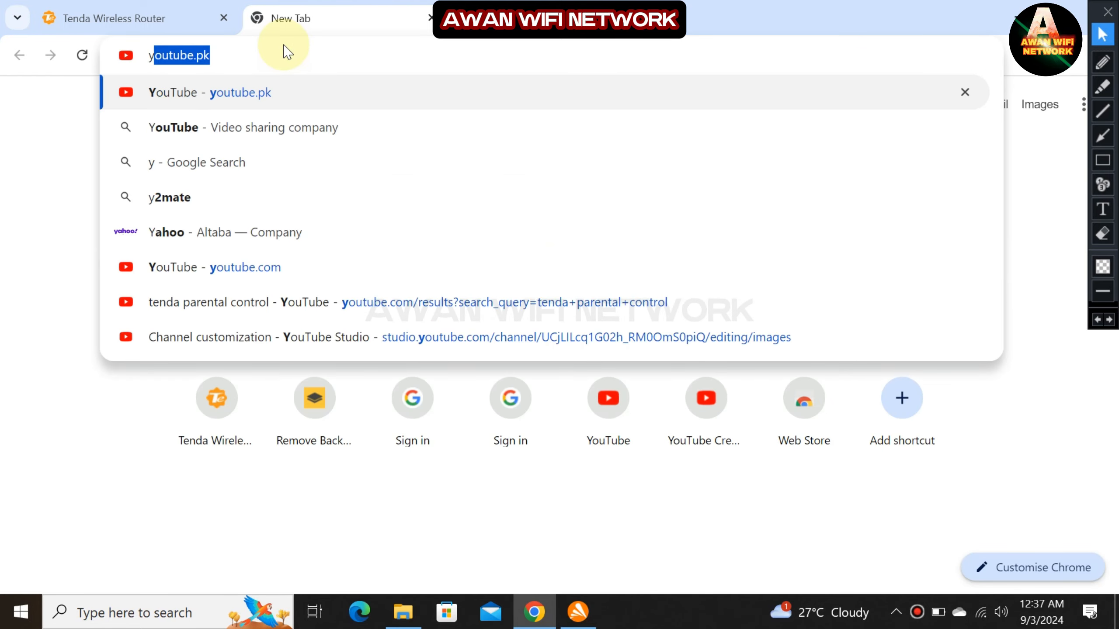
pyautogui.press('Return')
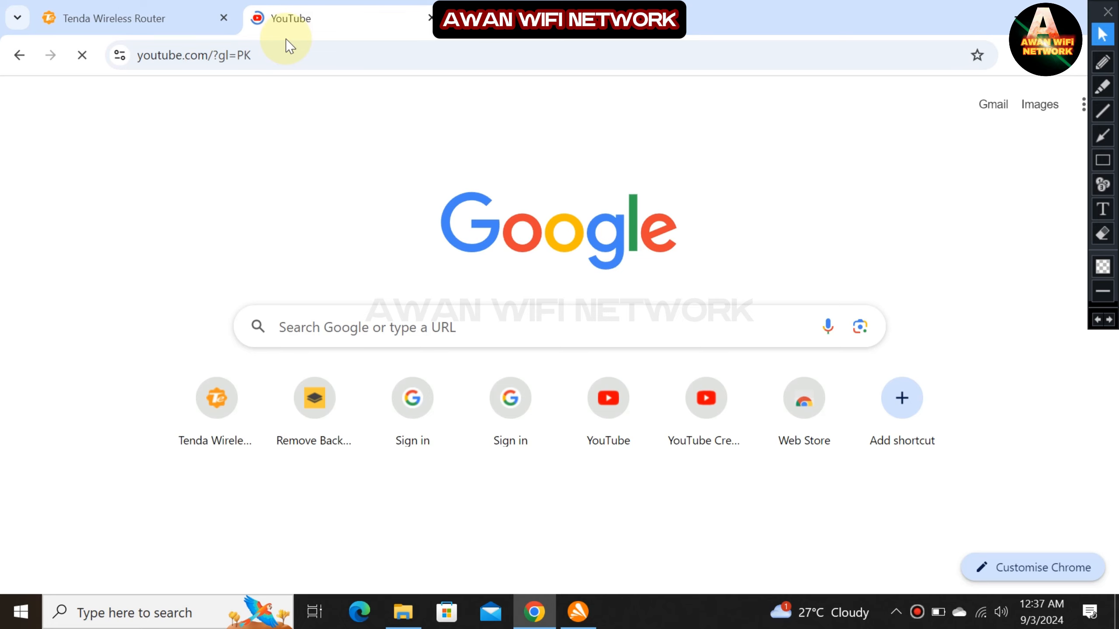
pyautogui.click(170, 21)
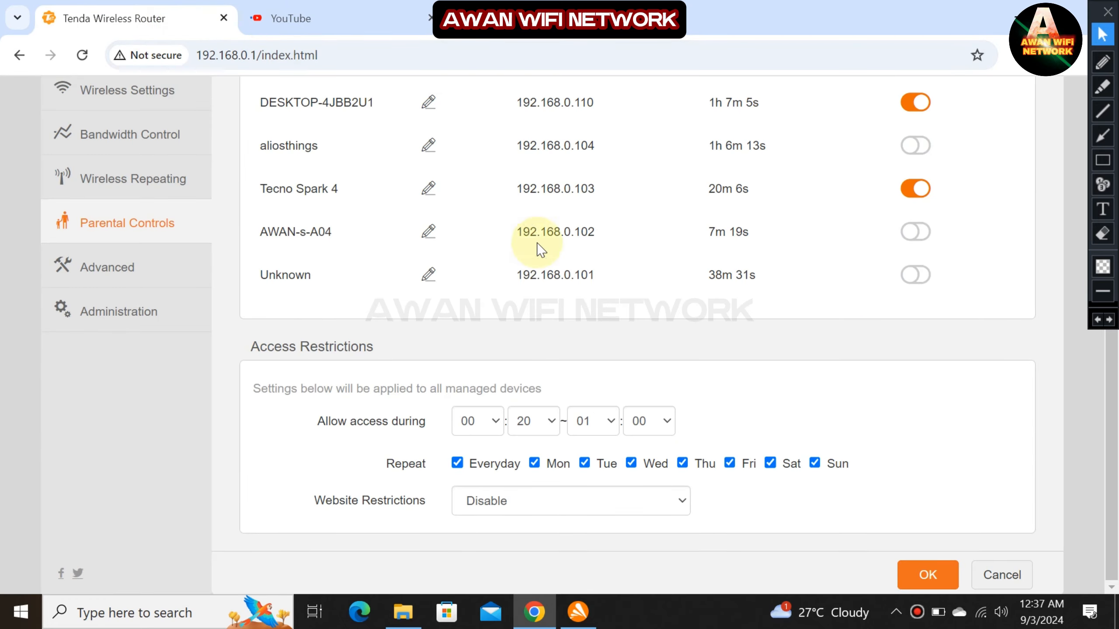
# Change the allowed window back to 09:00–22:00 and save it with OK.
pyautogui.click(496, 421)
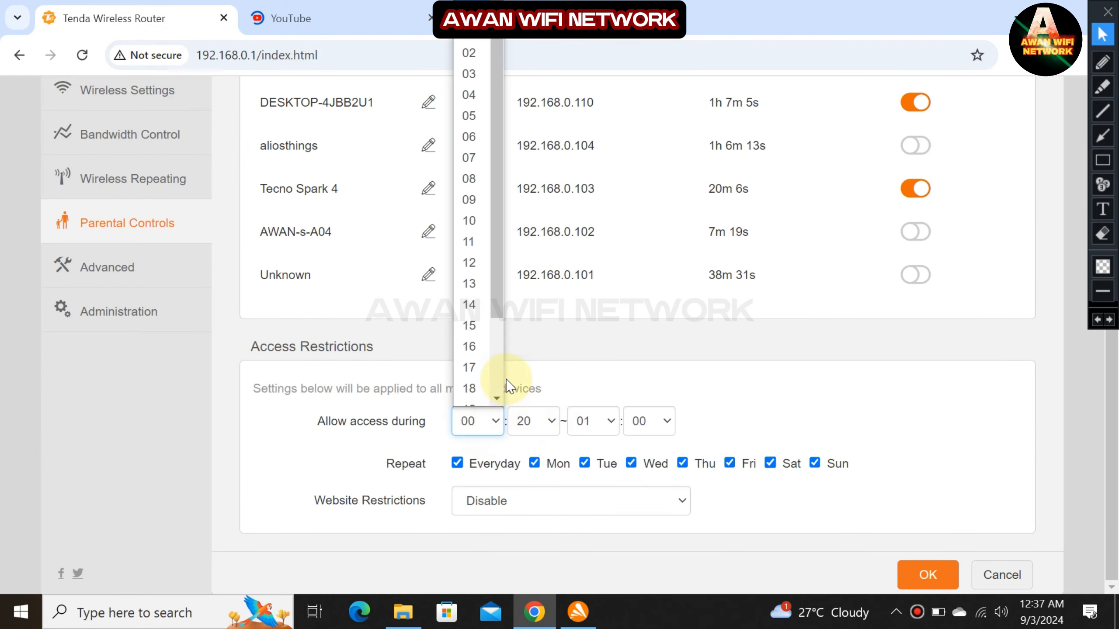
pyautogui.scroll(-3, 476, 366)
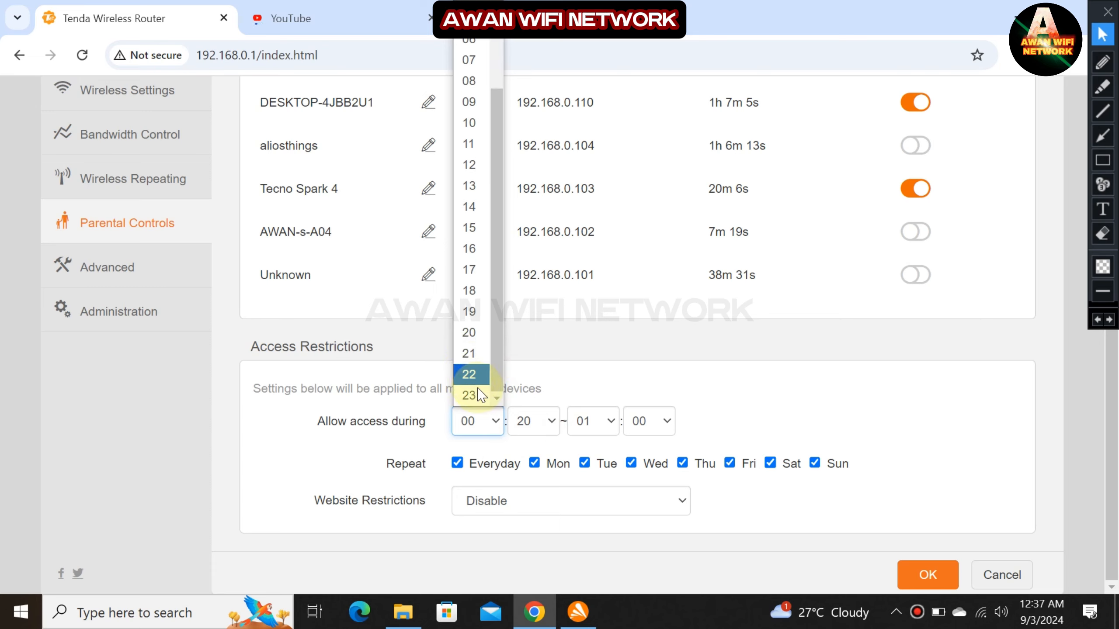
pyautogui.scroll(3, 467, 147)
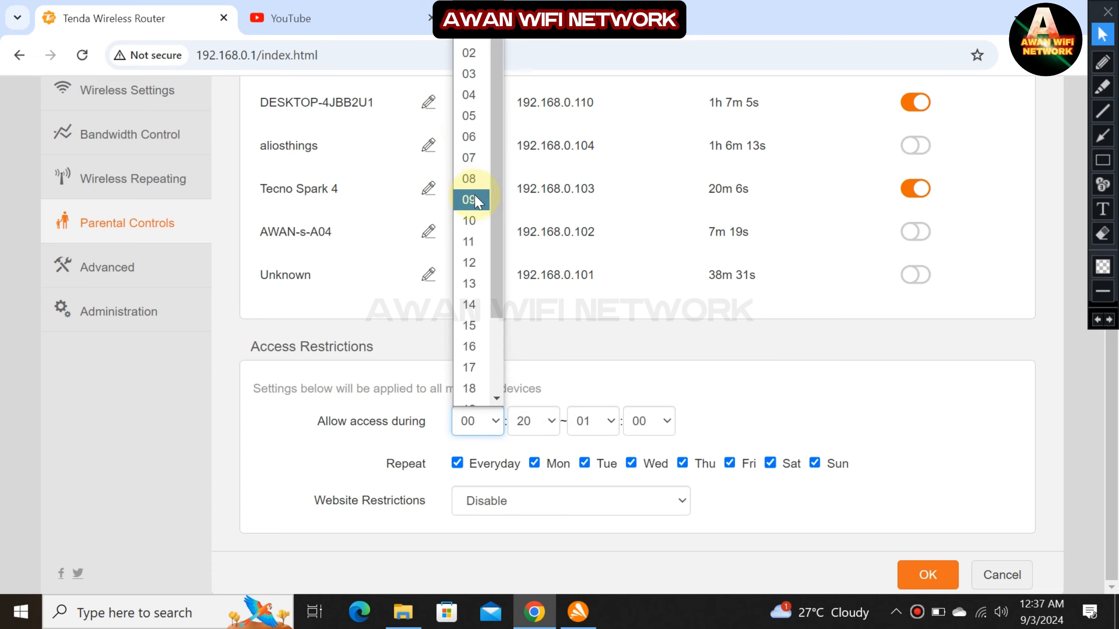
pyautogui.click(474, 194)
pyautogui.click(534, 421)
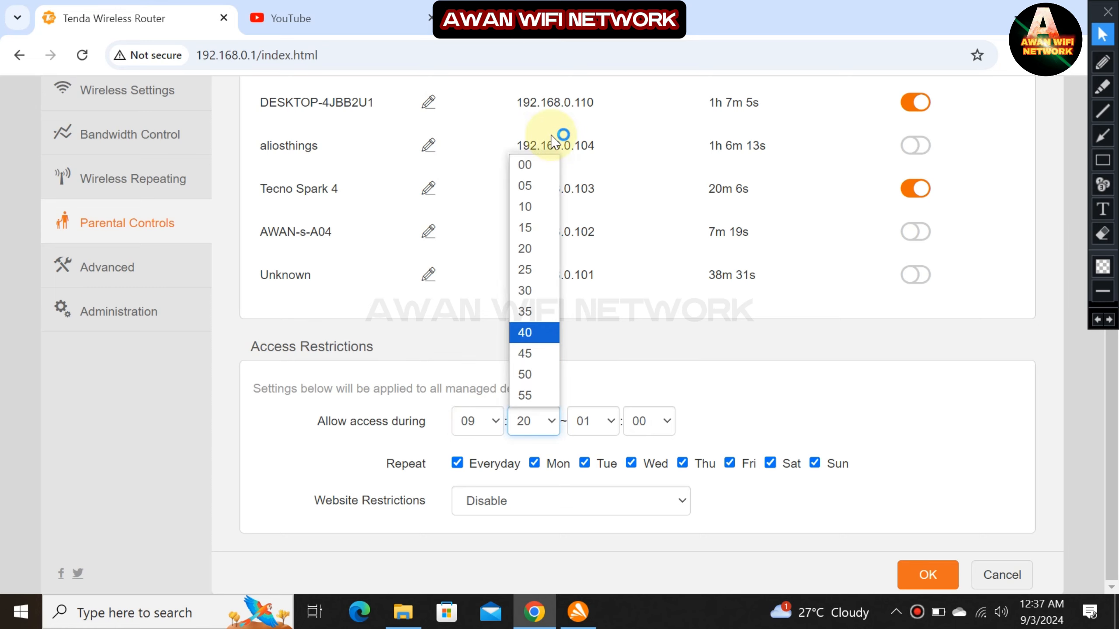
pyautogui.click(545, 166)
pyautogui.click(591, 421)
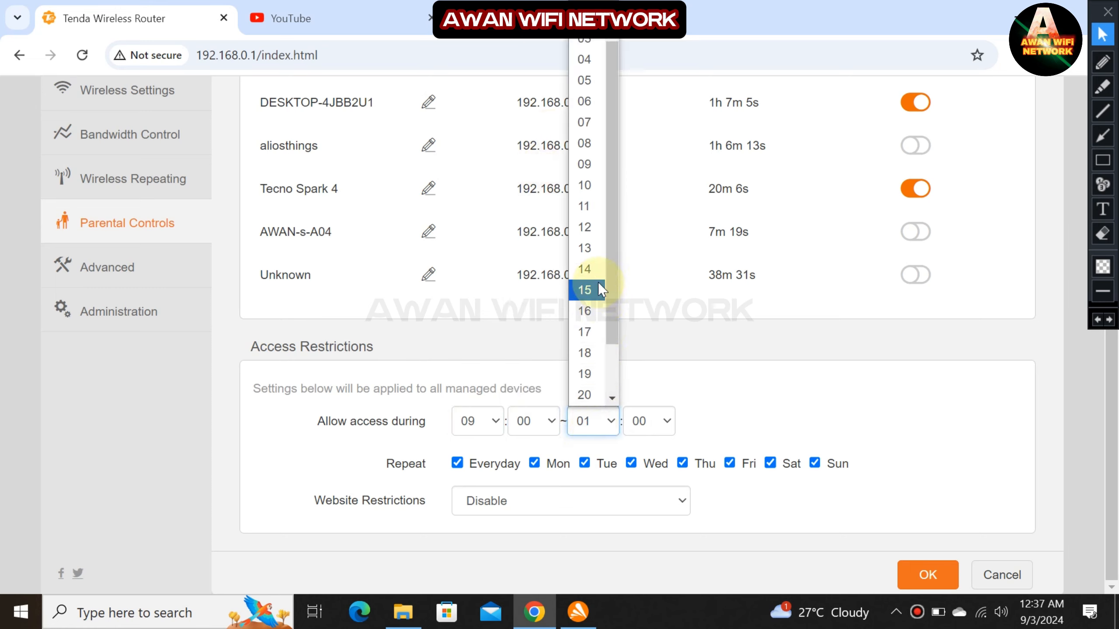
pyautogui.scroll(-1, 596, 287)
pyautogui.scroll(-1, 597, 317)
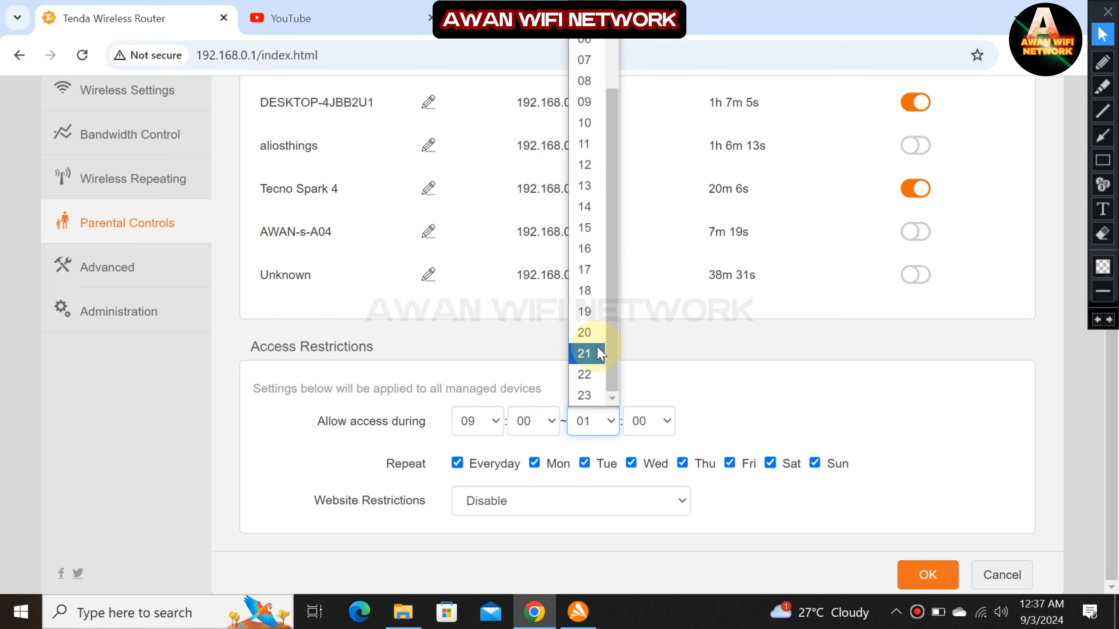
pyautogui.click(589, 380)
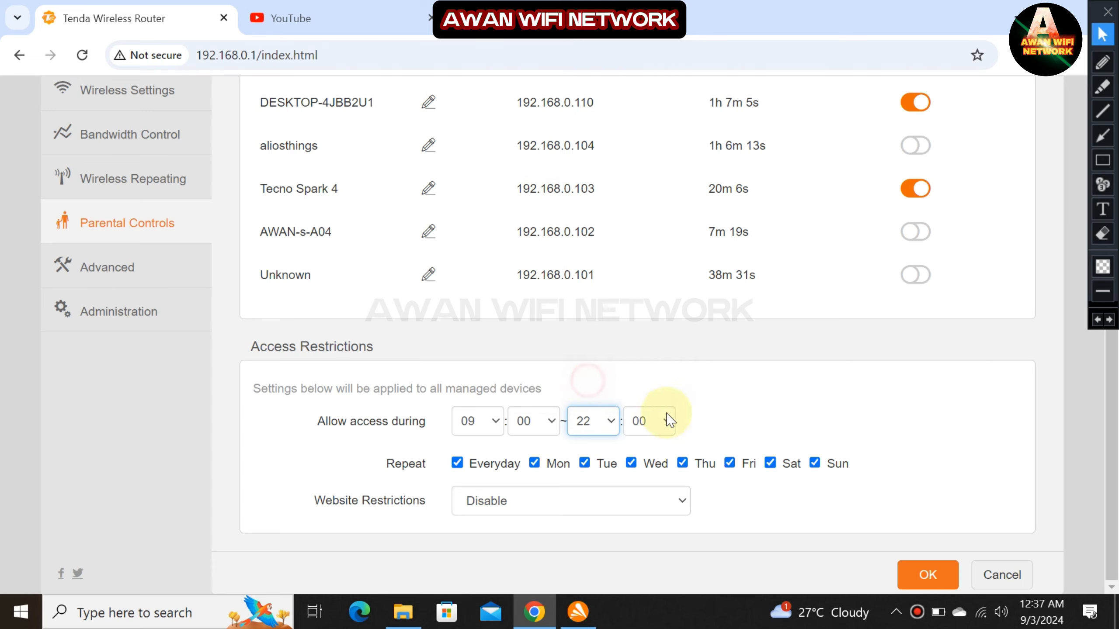
pyautogui.click(920, 574)
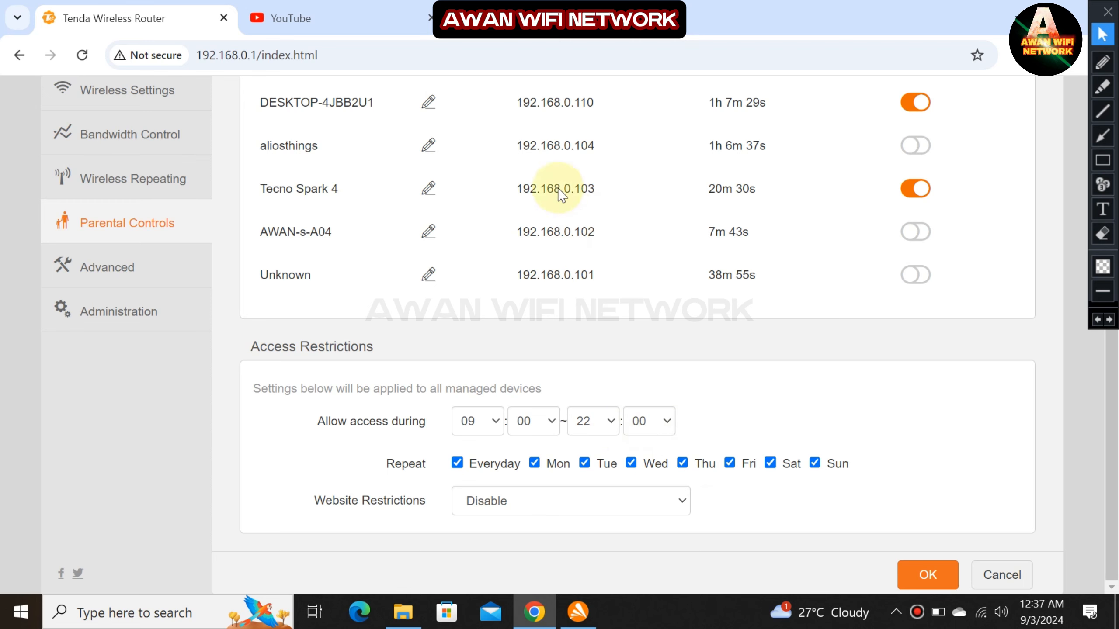
# Reload YouTube and switch repeatedly between it and the router tab to test access.
pyautogui.click(383, 16)
pyautogui.click(80, 58)
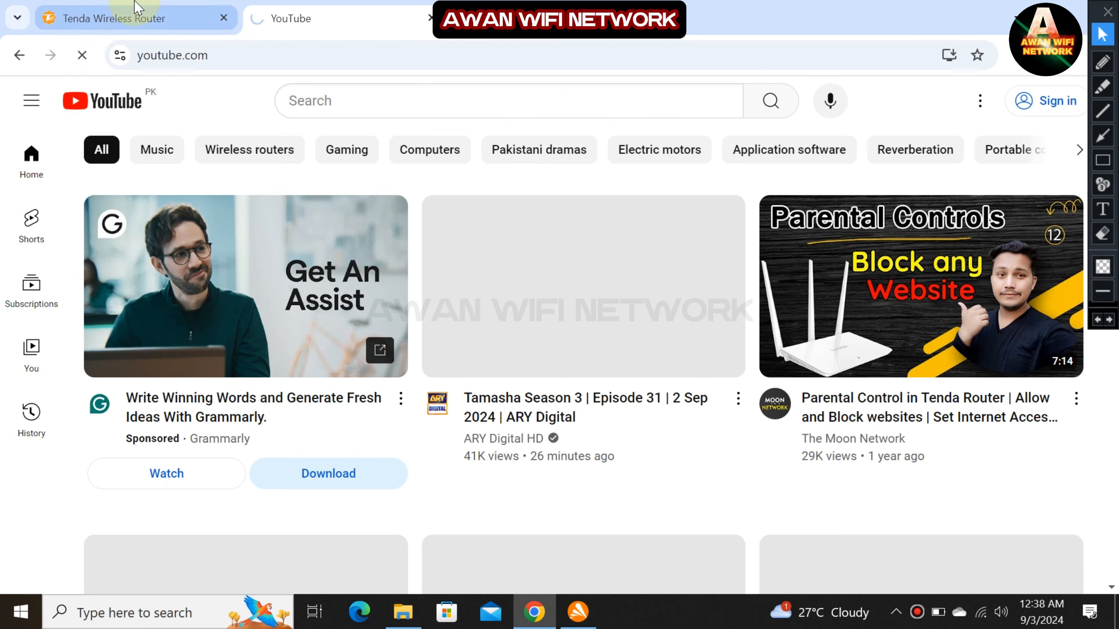
pyautogui.click(170, 22)
pyautogui.click(316, 13)
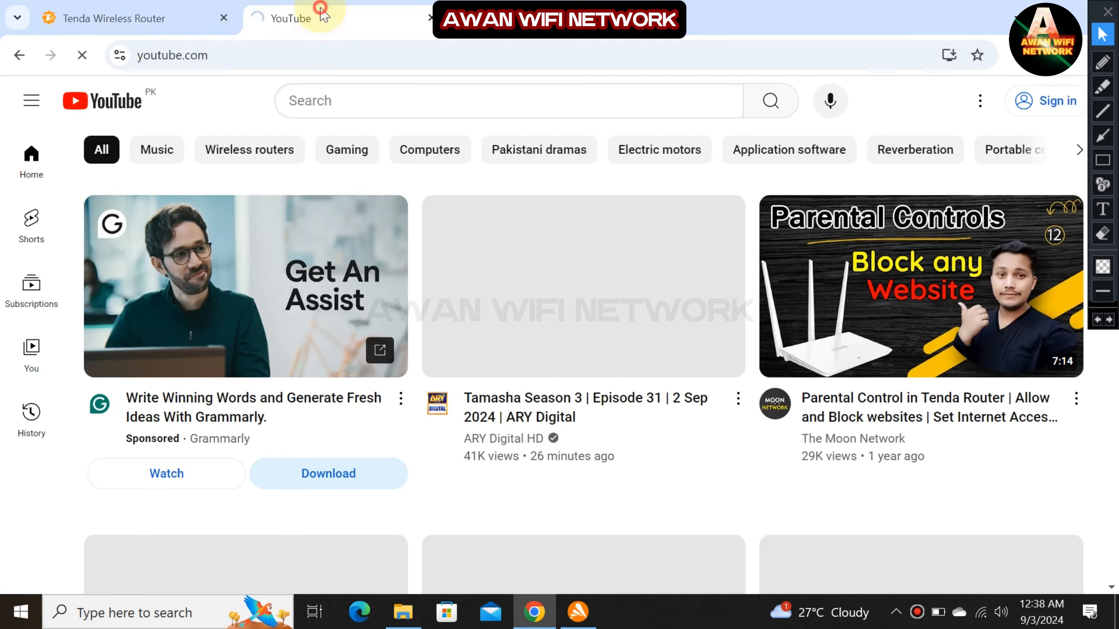
pyautogui.click(182, 7)
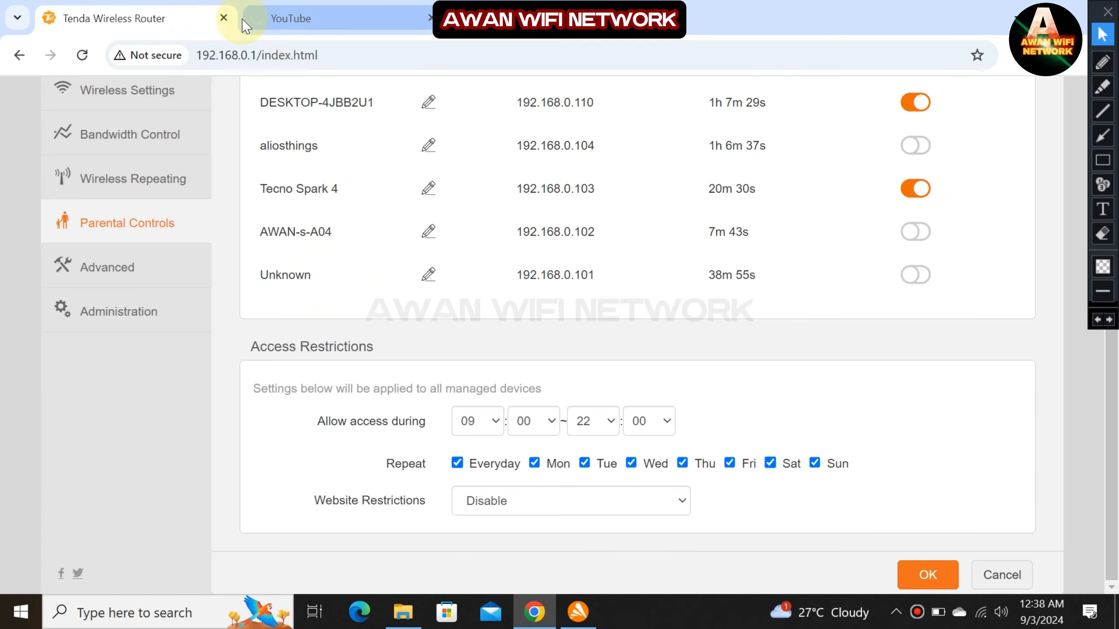
pyautogui.click(249, 18)
pyautogui.click(177, 17)
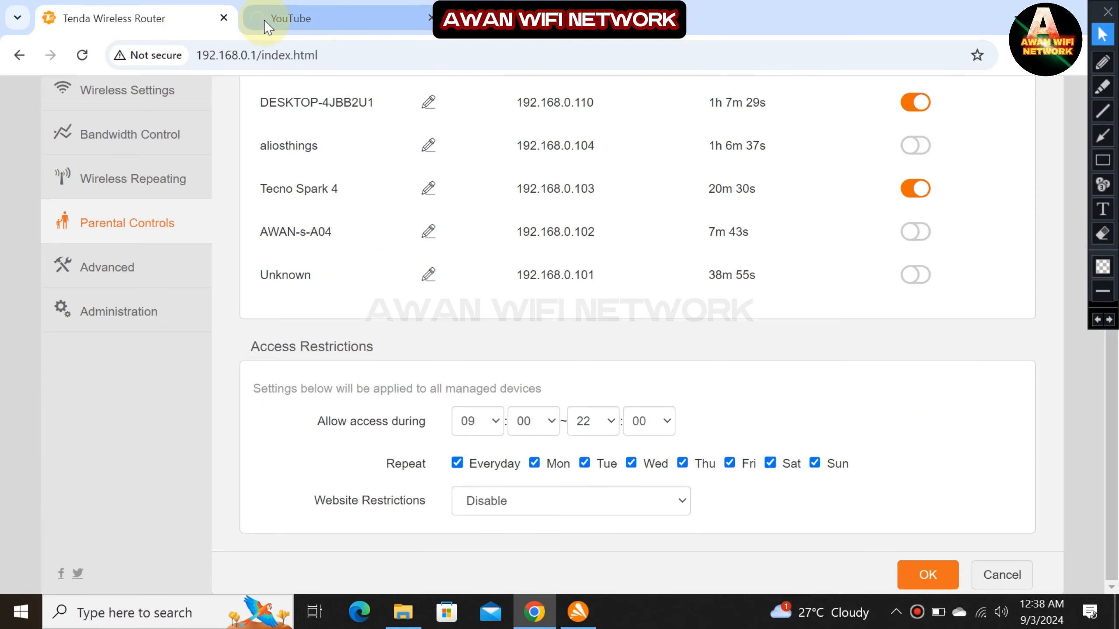
pyautogui.click(250, 20)
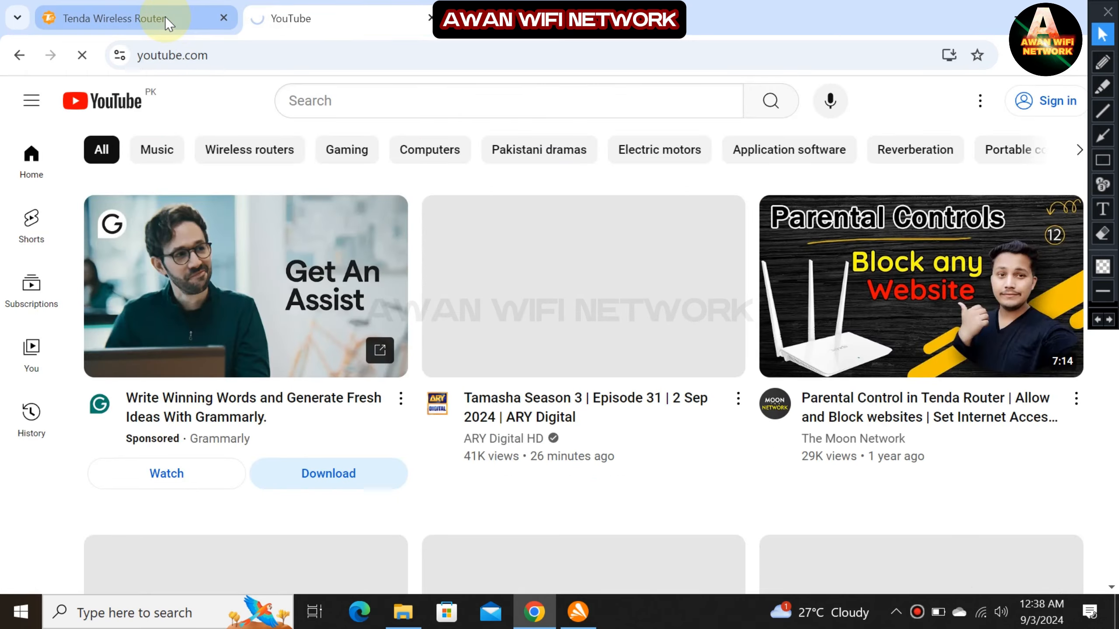
pyautogui.click(165, 16)
pyautogui.click(285, 16)
pyautogui.click(175, 16)
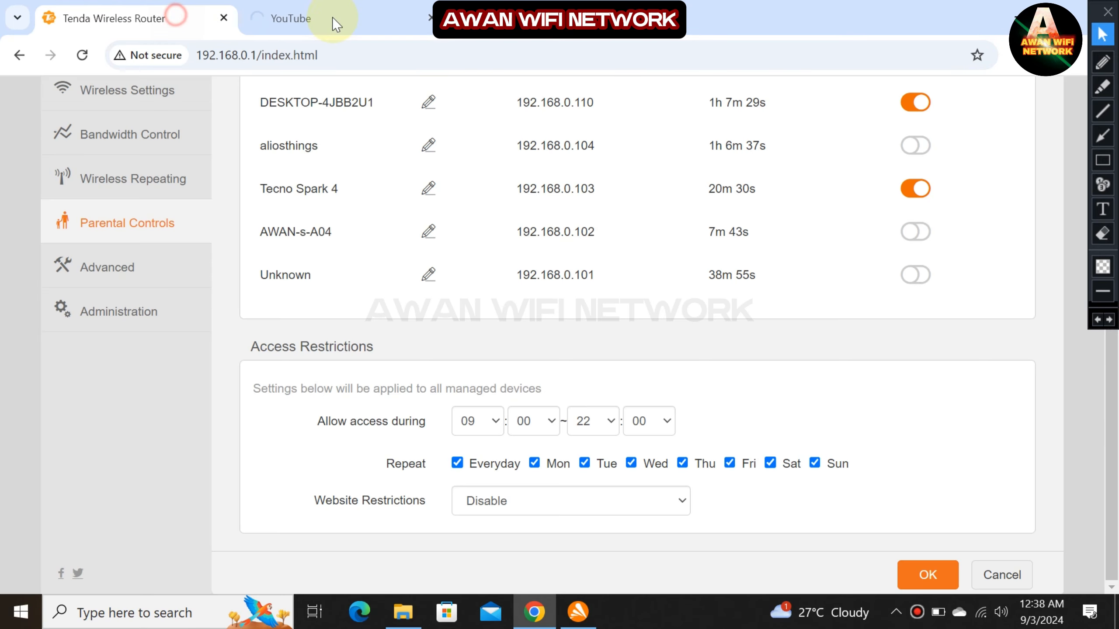
pyautogui.click(335, 19)
pyautogui.click(187, 12)
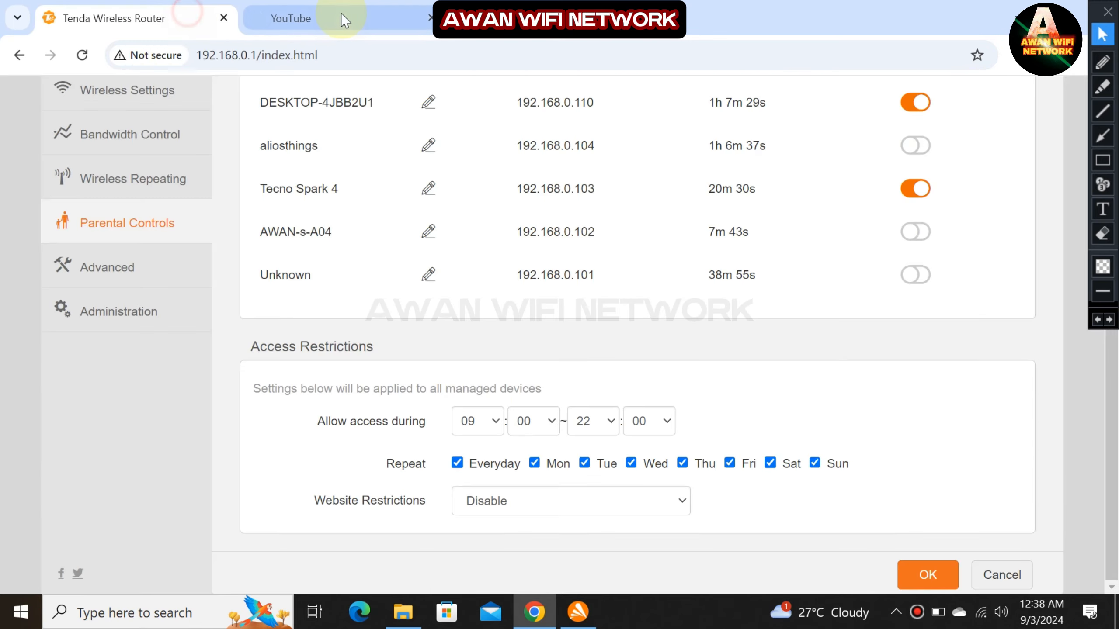
pyautogui.click(341, 13)
pyautogui.click(484, 55)
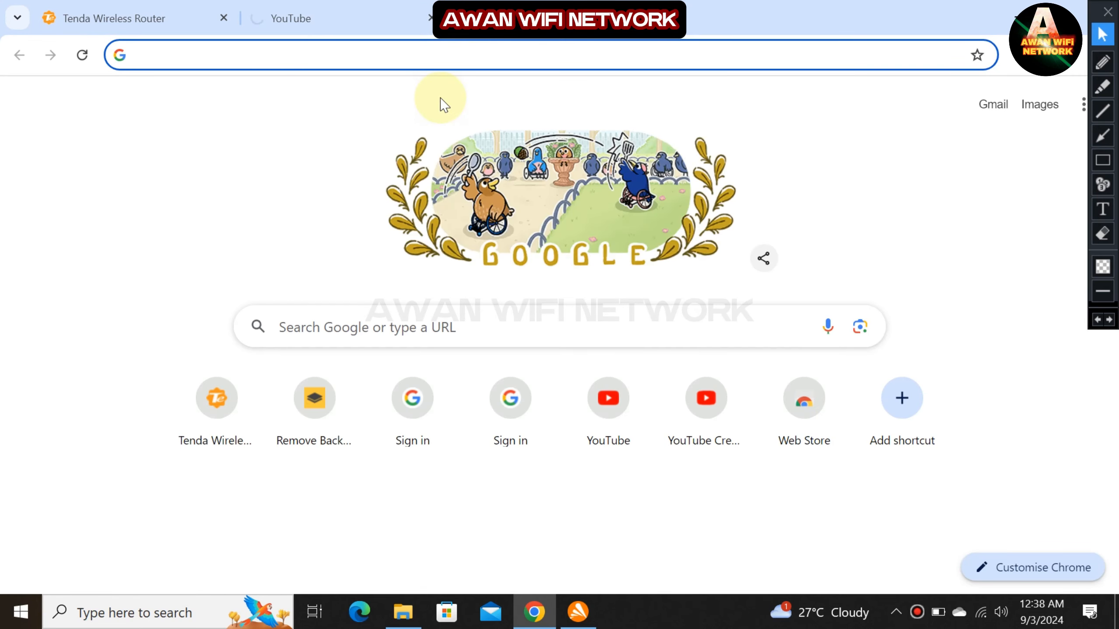
# On the router tab, set both start and end hours to 00 for a 00:00–00:00 window, then save.
pyautogui.click(148, 19)
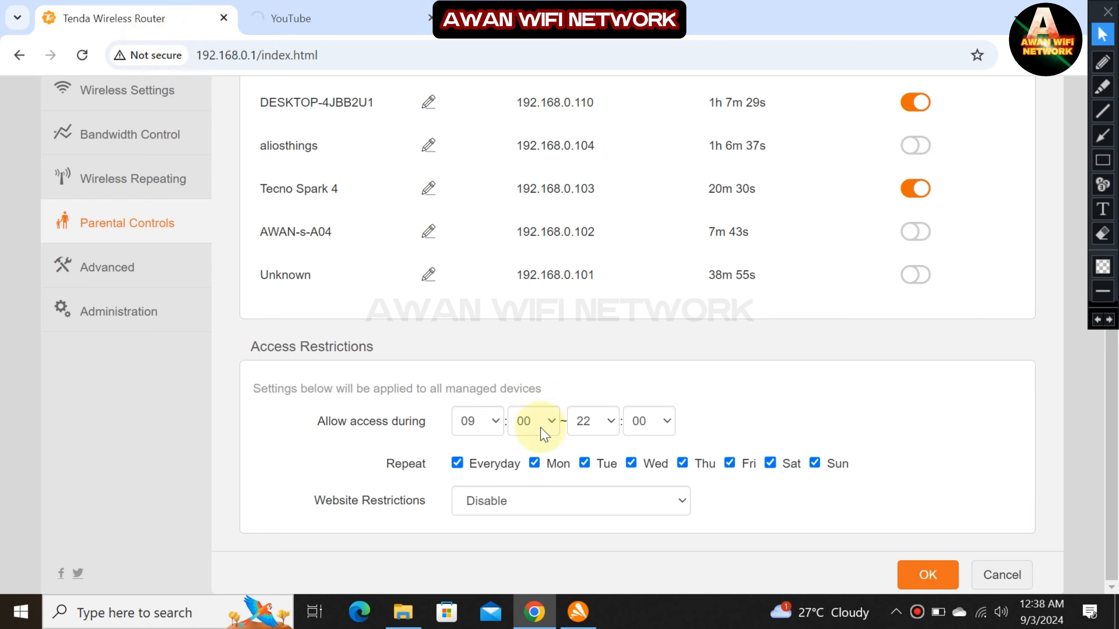
pyautogui.click(492, 424)
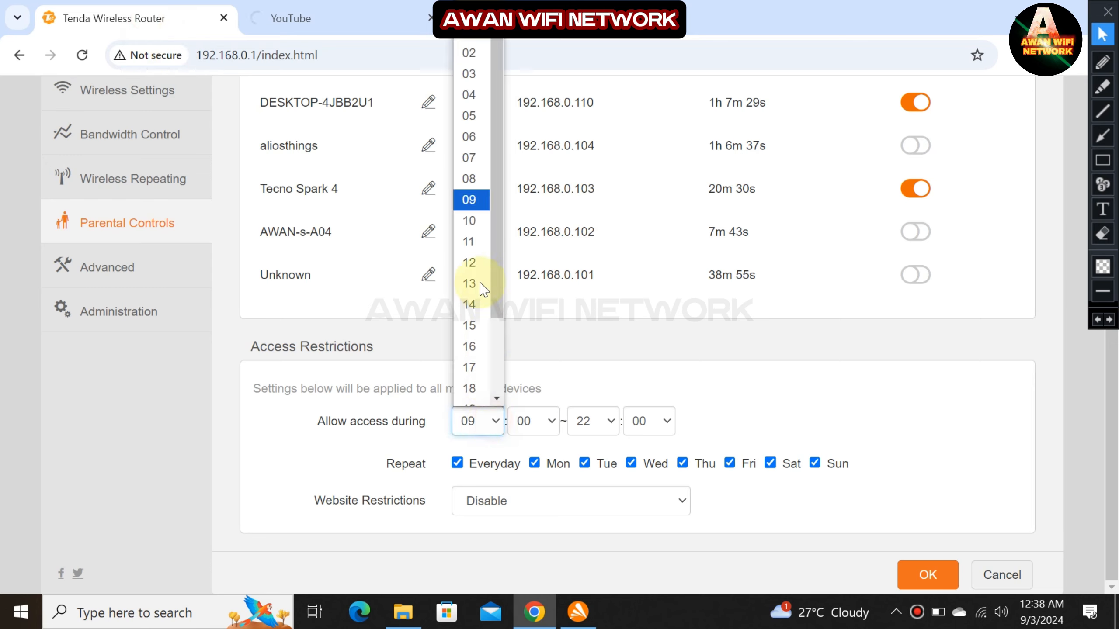
pyautogui.click(467, 41)
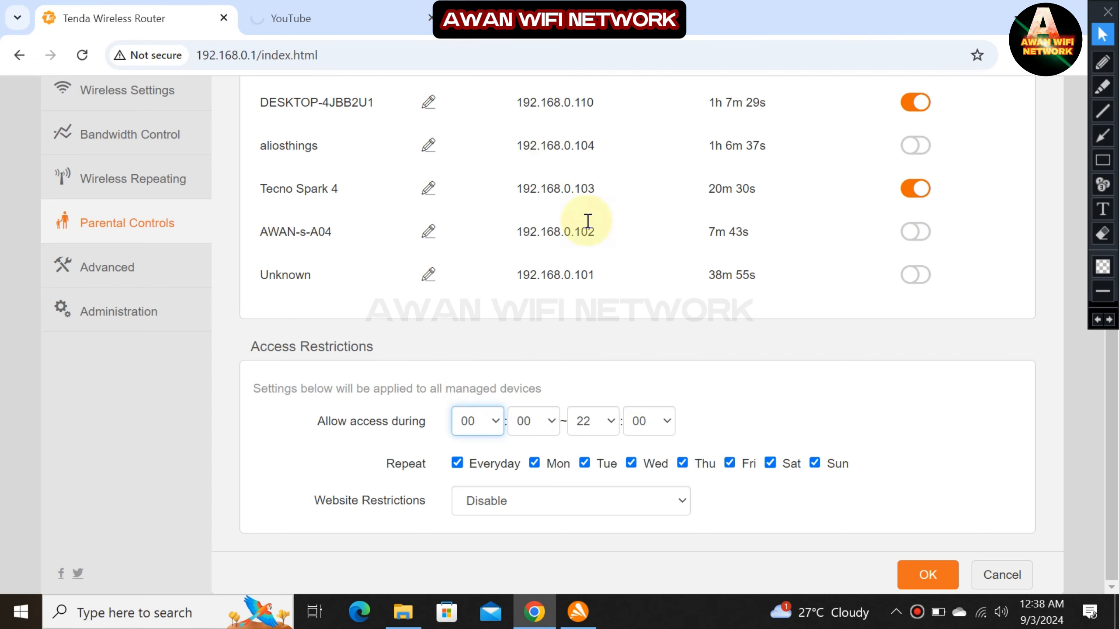
pyautogui.click(599, 429)
pyautogui.scroll(3, 586, 133)
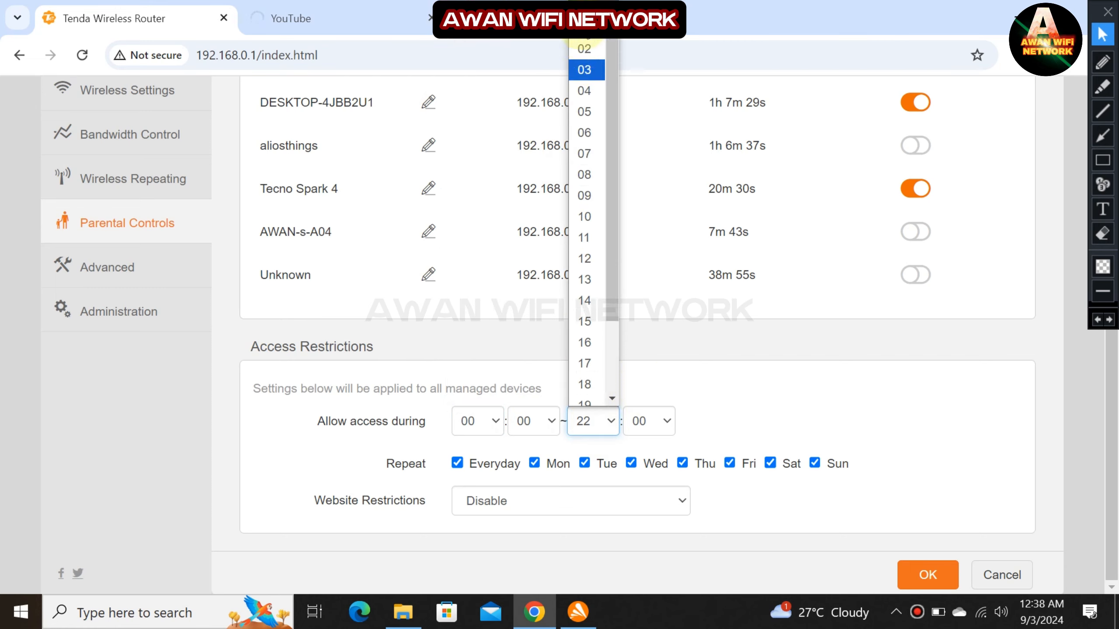
pyautogui.click(584, 48)
pyautogui.click(918, 574)
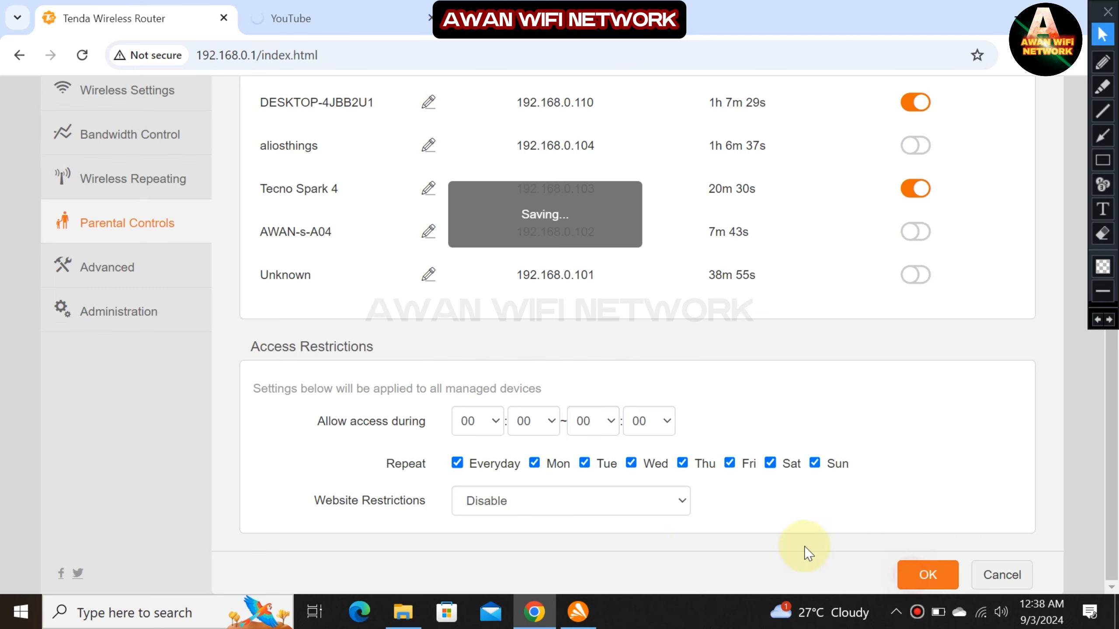
pyautogui.click(1103, 160)
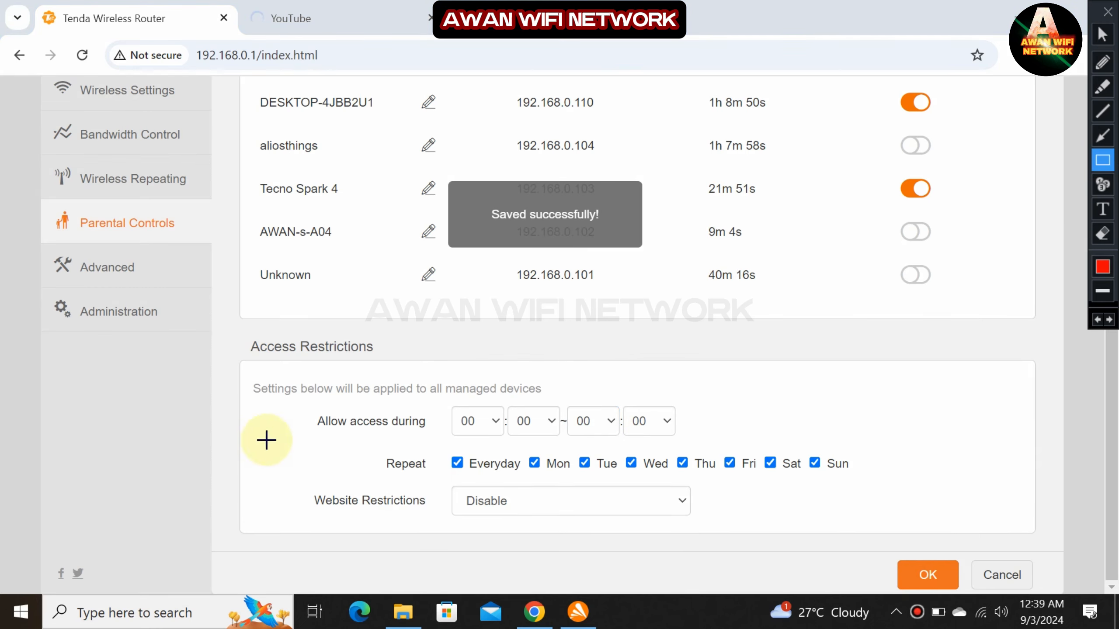
# Choose Only Permit as the Website Restrictions mode for managed devices.
pyautogui.moveTo(303, 489); pyautogui.dragTo(706, 525)
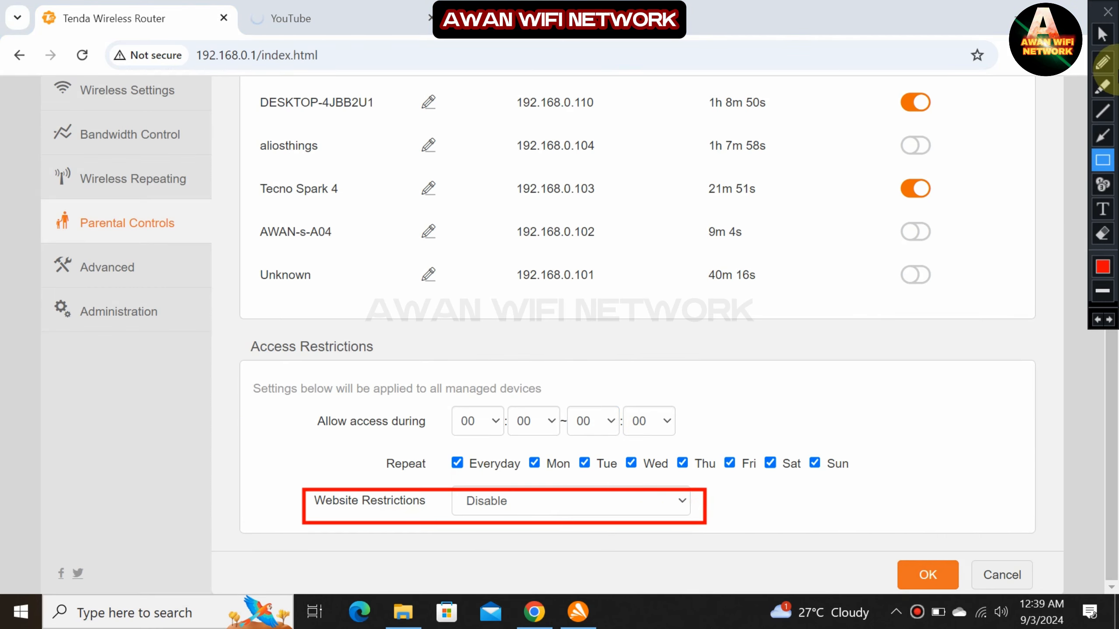
pyautogui.click(1099, 42)
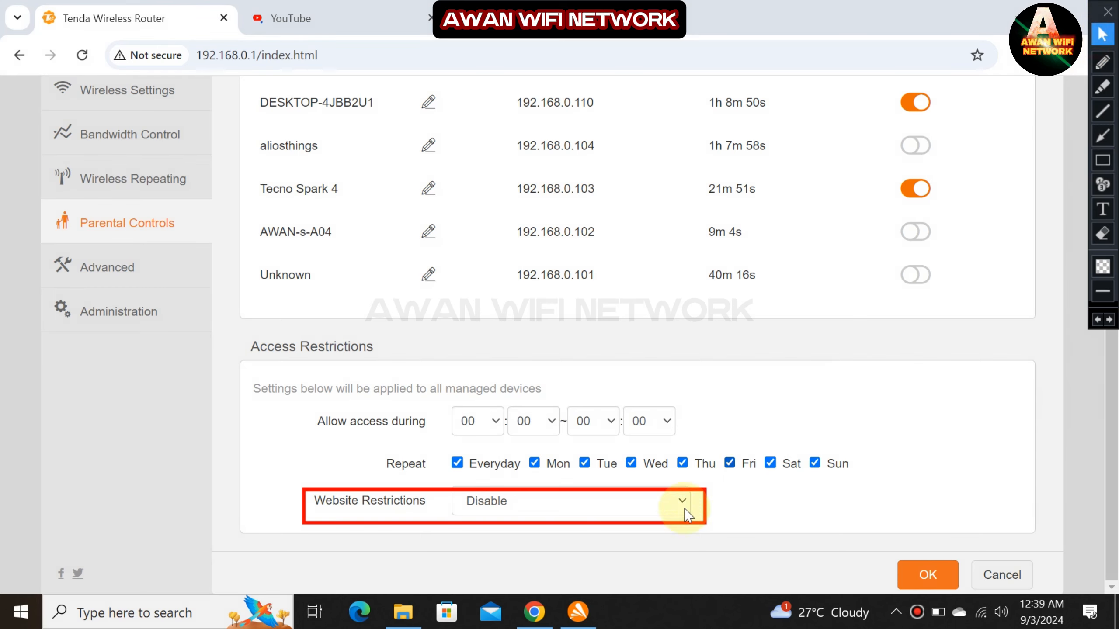
pyautogui.click(646, 511)
pyautogui.click(1104, 321)
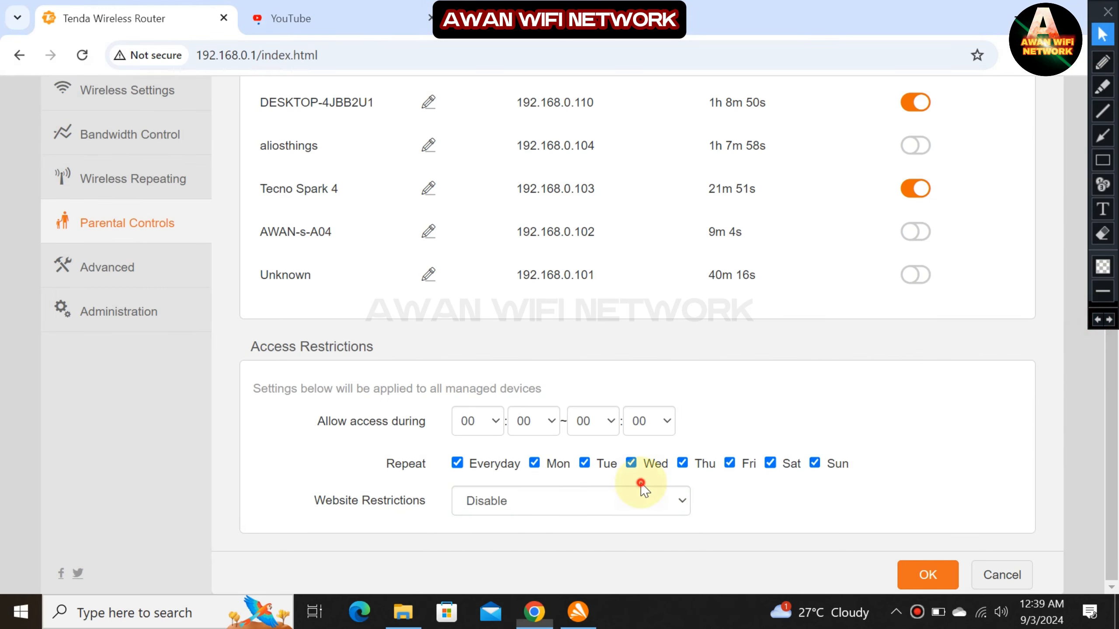
pyautogui.click(634, 503)
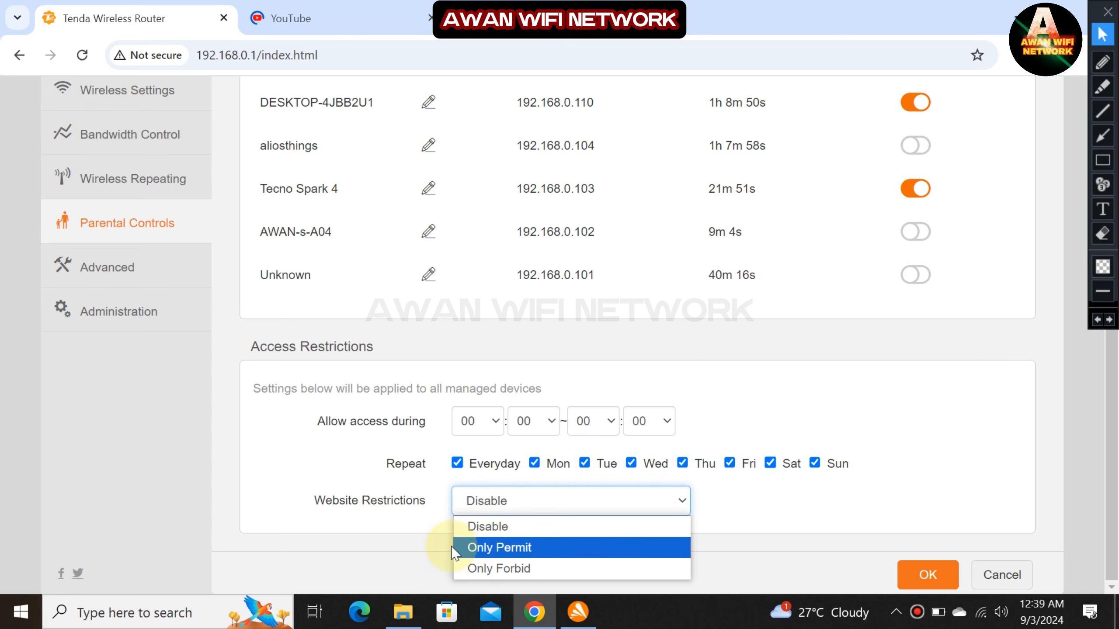
pyautogui.click(548, 549)
pyautogui.click(536, 502)
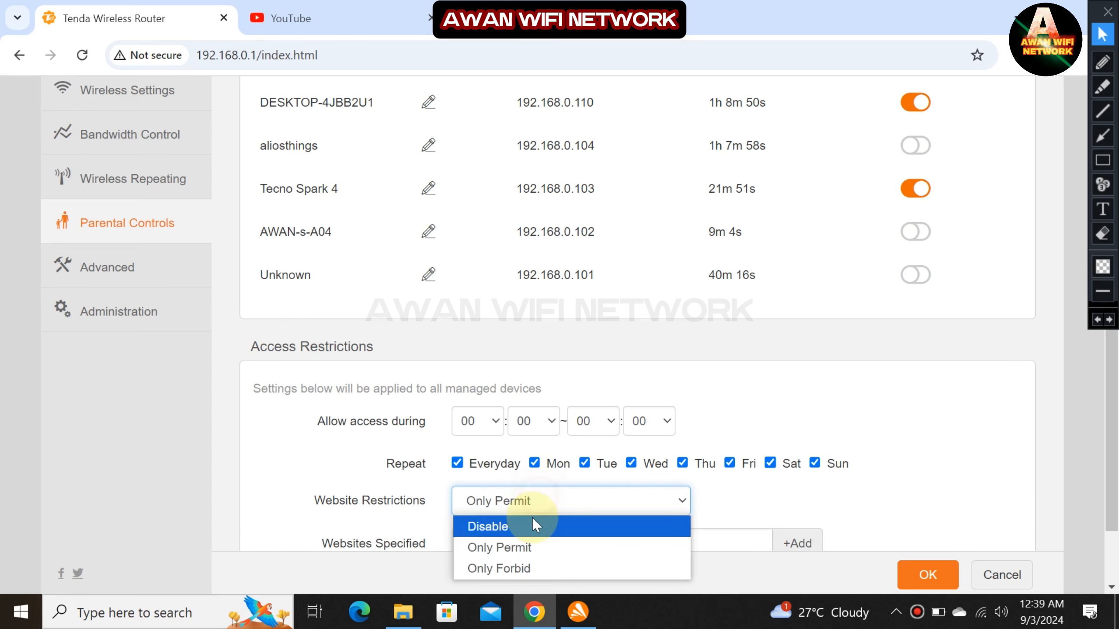
# Keep Only Permit and add speedtest.net to the specified websites.
pyautogui.click(503, 548)
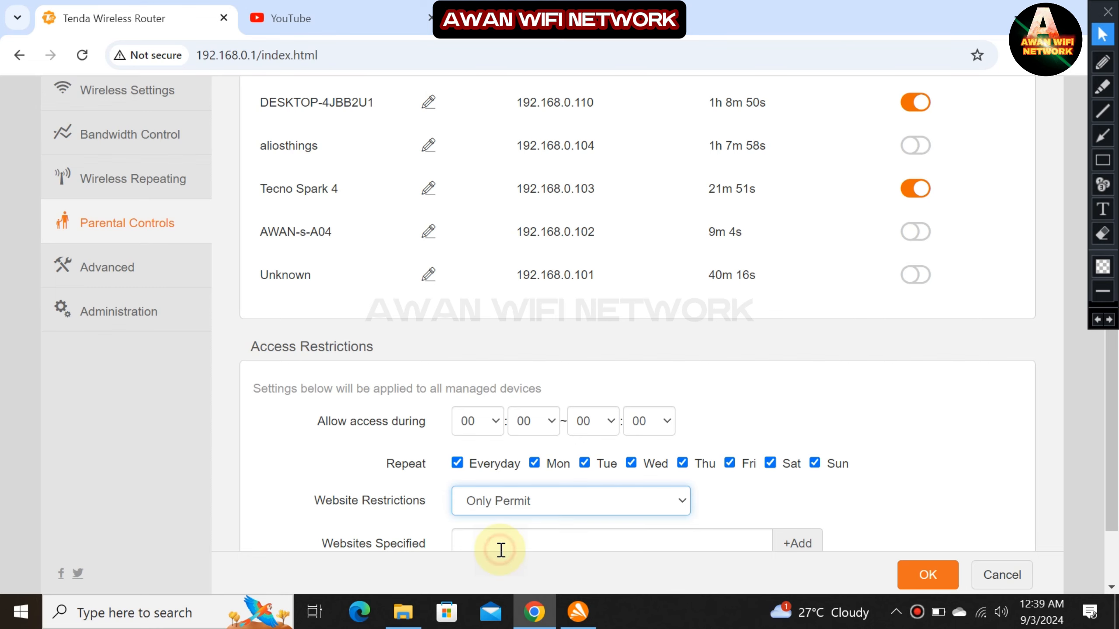
pyautogui.scroll(-2, 540, 532)
pyautogui.click(530, 461)
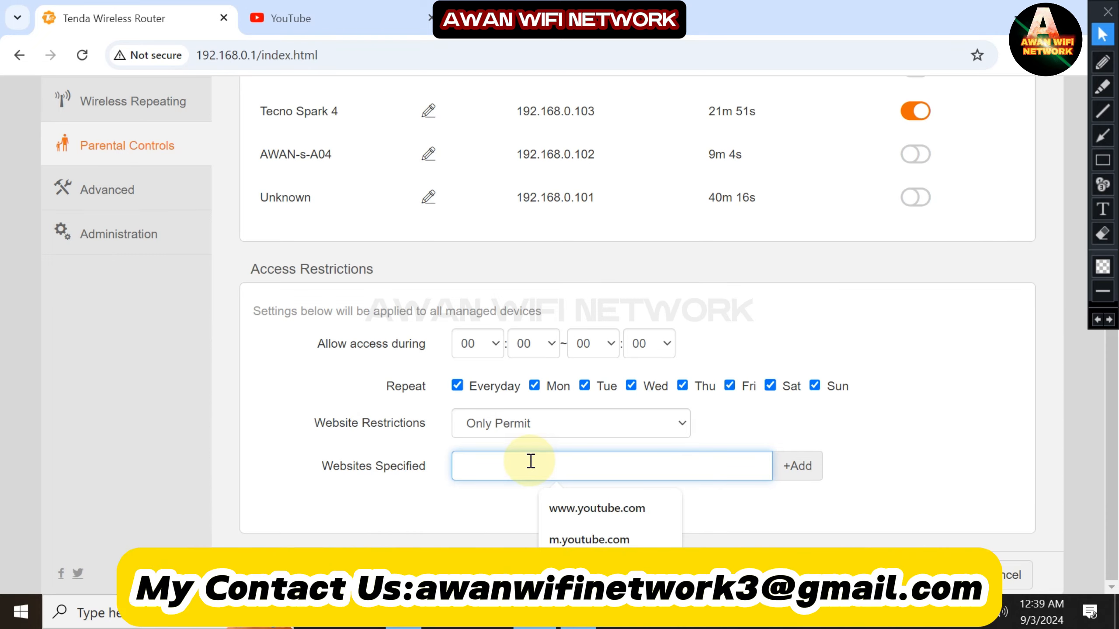
pyautogui.write('speednet.')
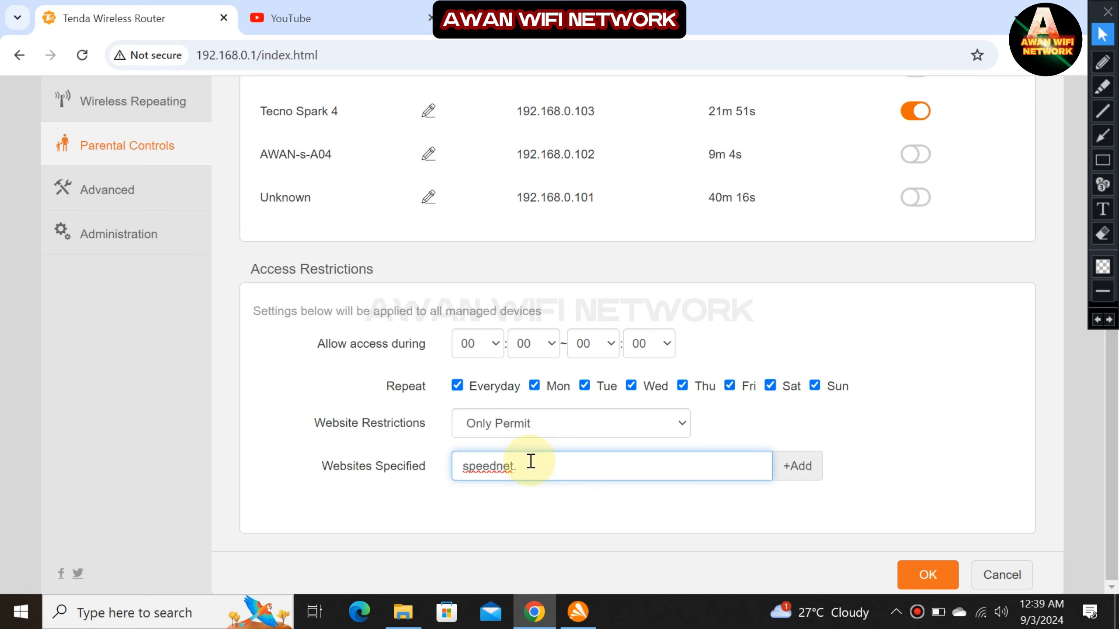
pyautogui.press('BackSpace')
pyautogui.press('BackSpace')
pyautogui.press('BackSpace')
pyautogui.click(798, 465)
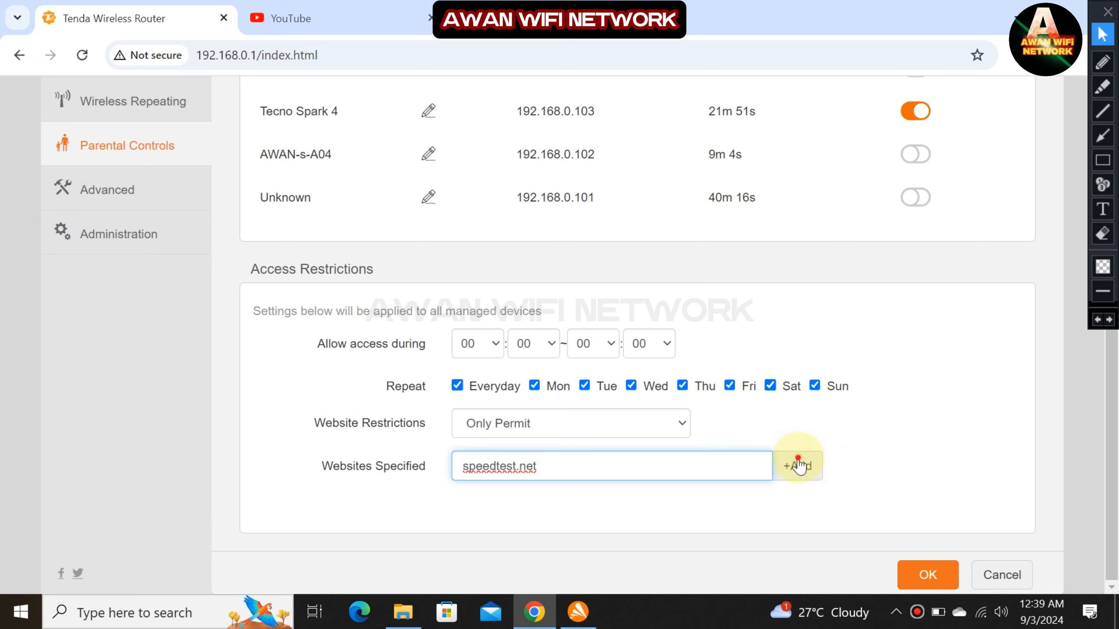
# Add facebook.com as a second permitted site, save with OK, and open a new browser tab.
pyautogui.click(734, 462)
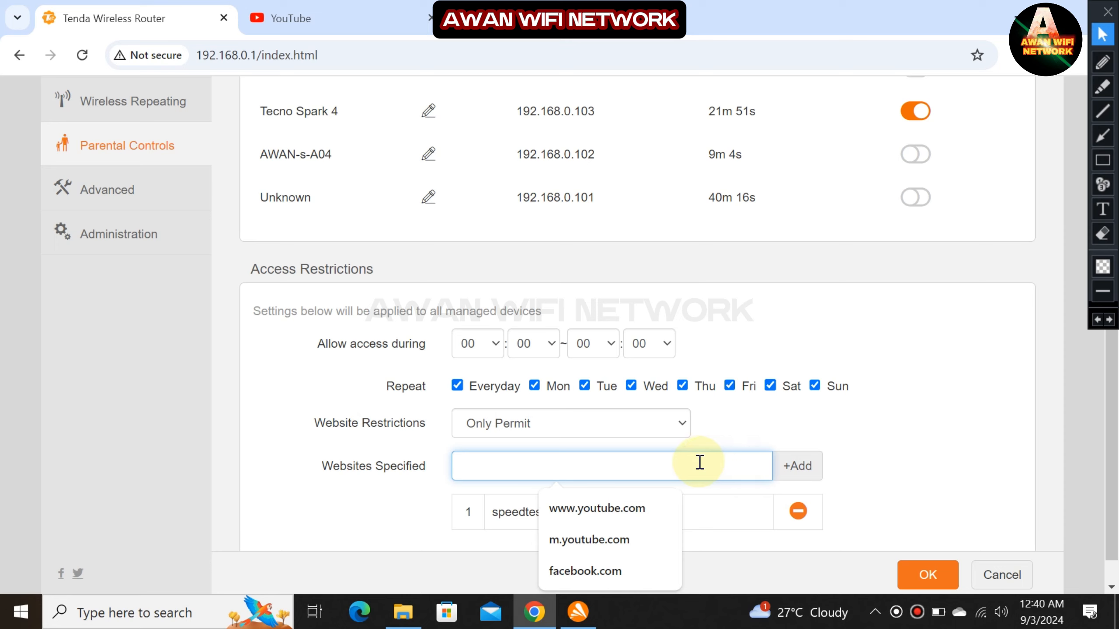
pyautogui.click(626, 573)
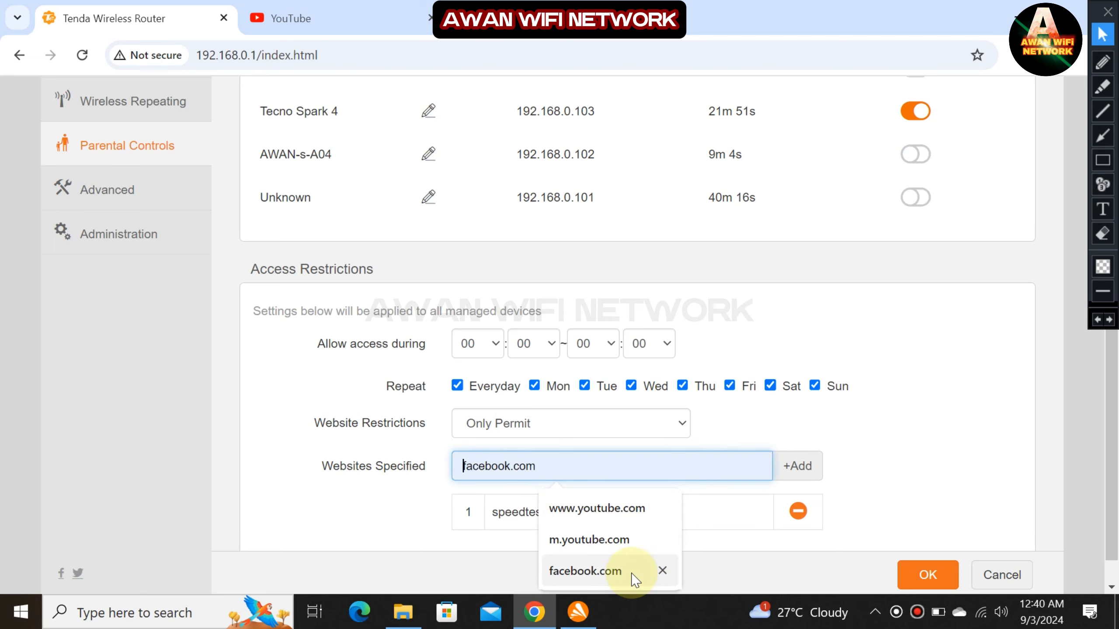
pyautogui.click(797, 466)
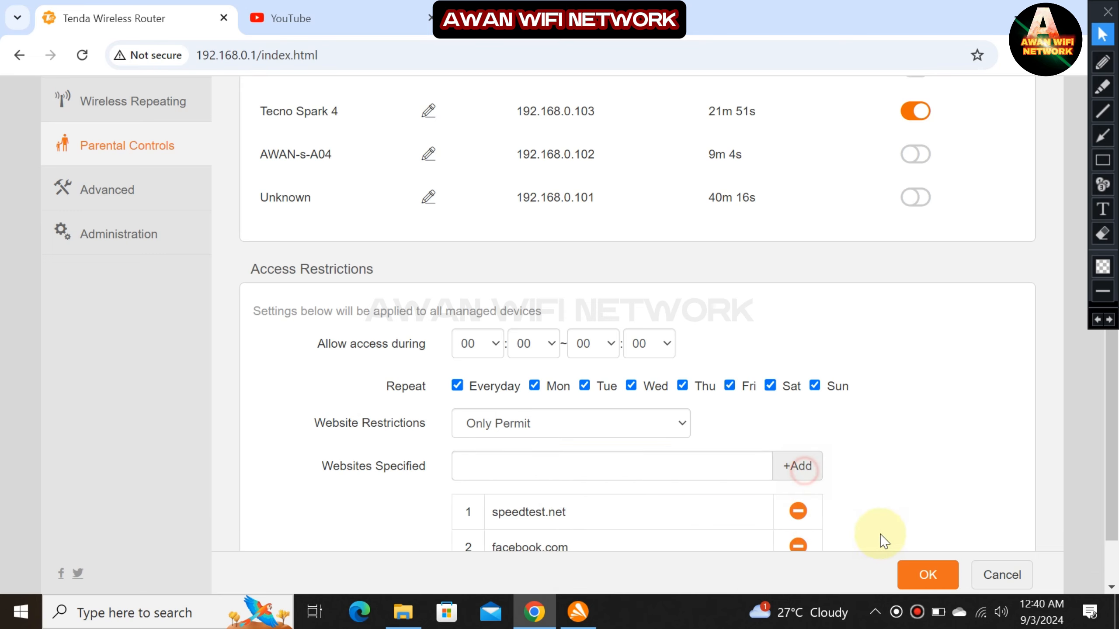
pyautogui.click(907, 569)
pyautogui.scroll(-1, 824, 467)
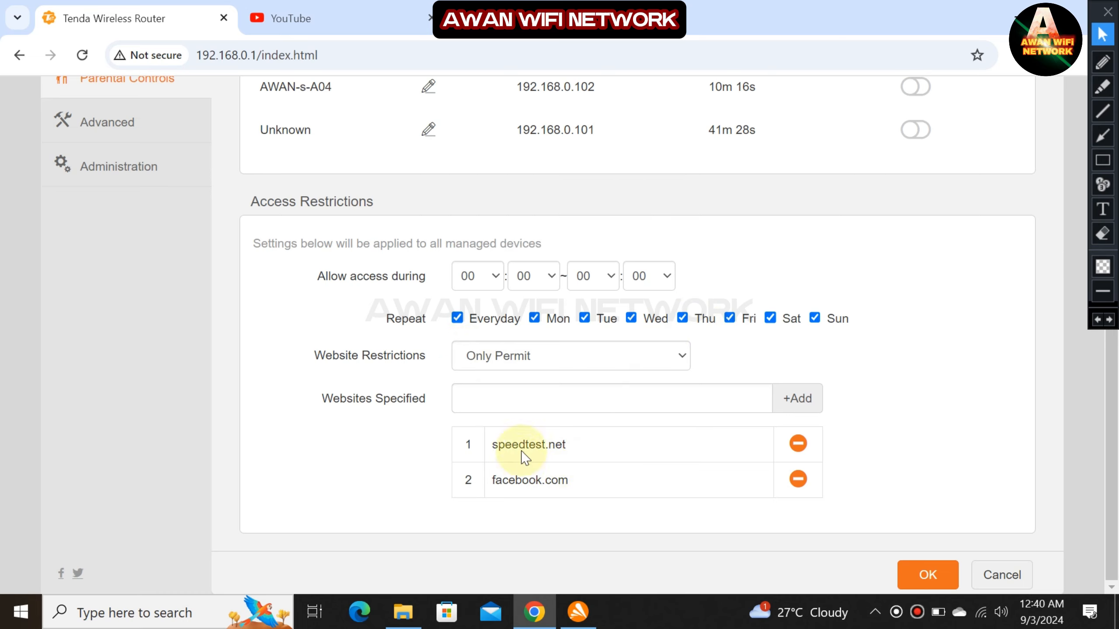
pyautogui.click(443, 17)
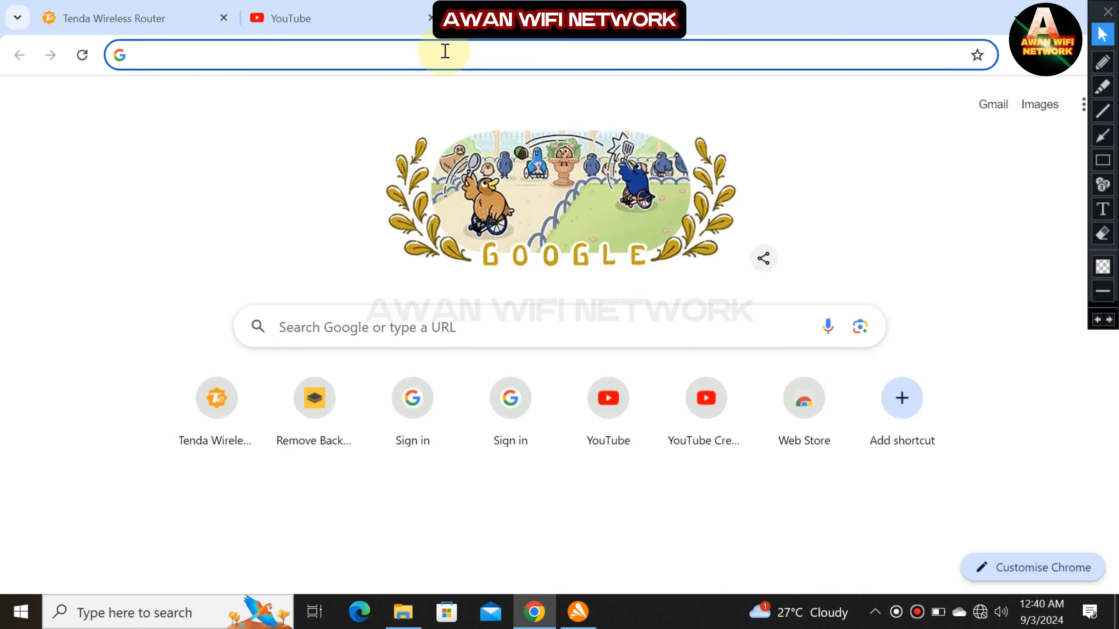
# Try loading youtube.pk, see it fail, and go back to the router's Parental Controls page.
pyautogui.click(366, 55)
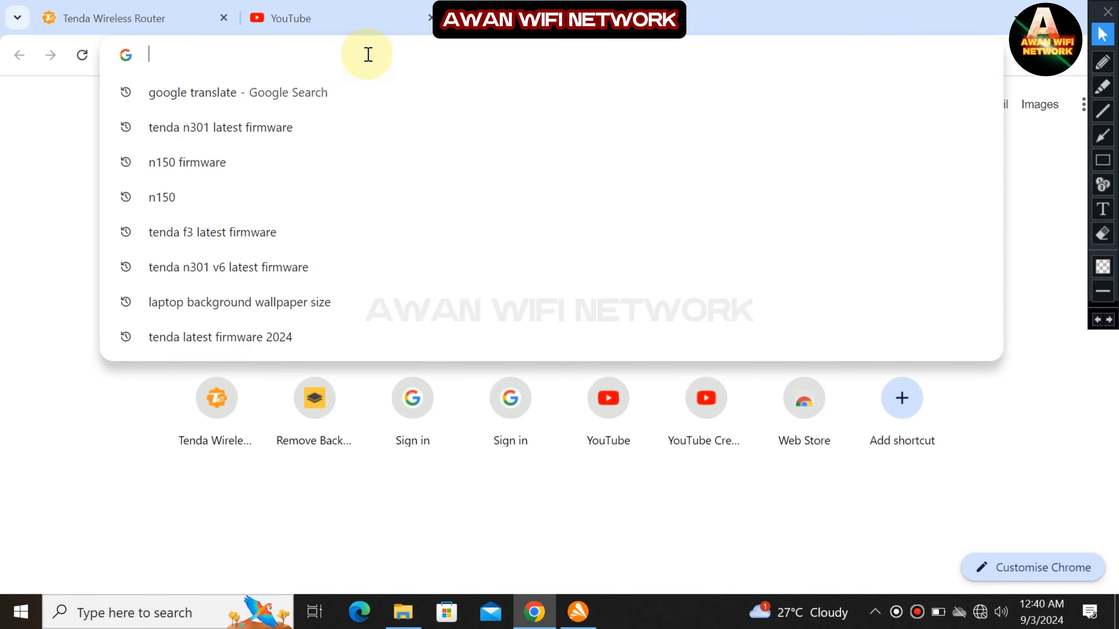
pyautogui.write('youtube.pk')
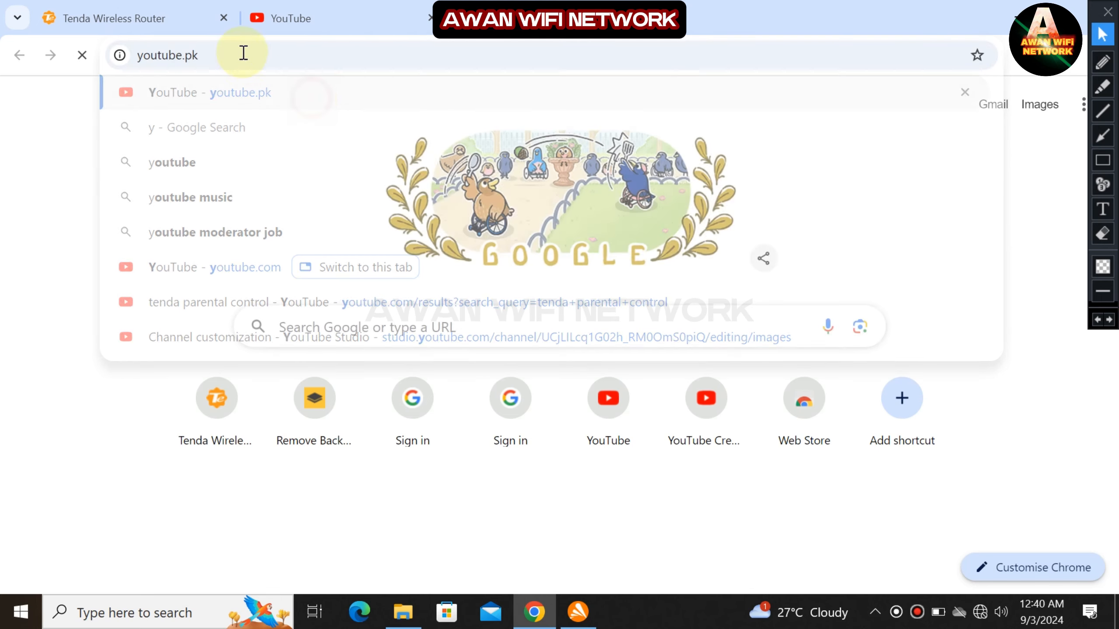
pyautogui.click(193, 18)
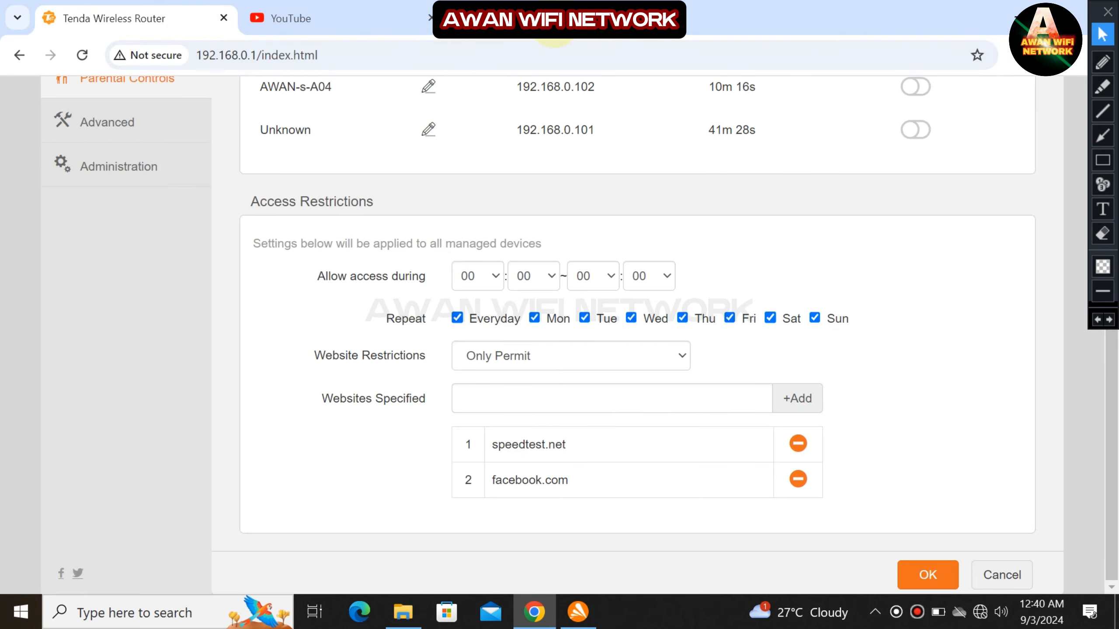
pyautogui.click(547, 19)
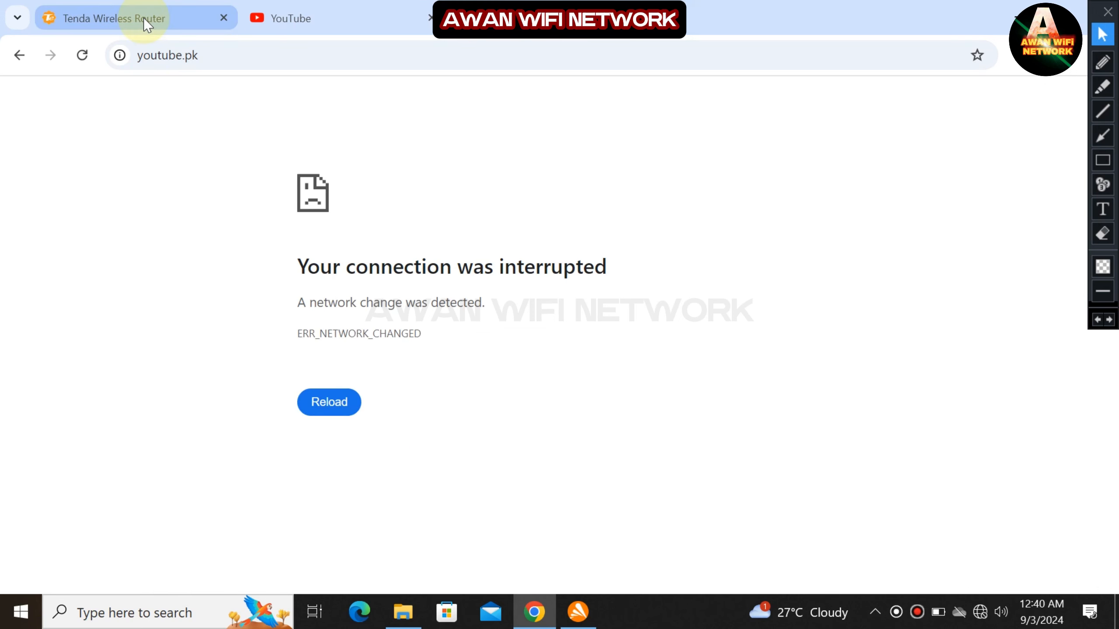
pyautogui.click(144, 19)
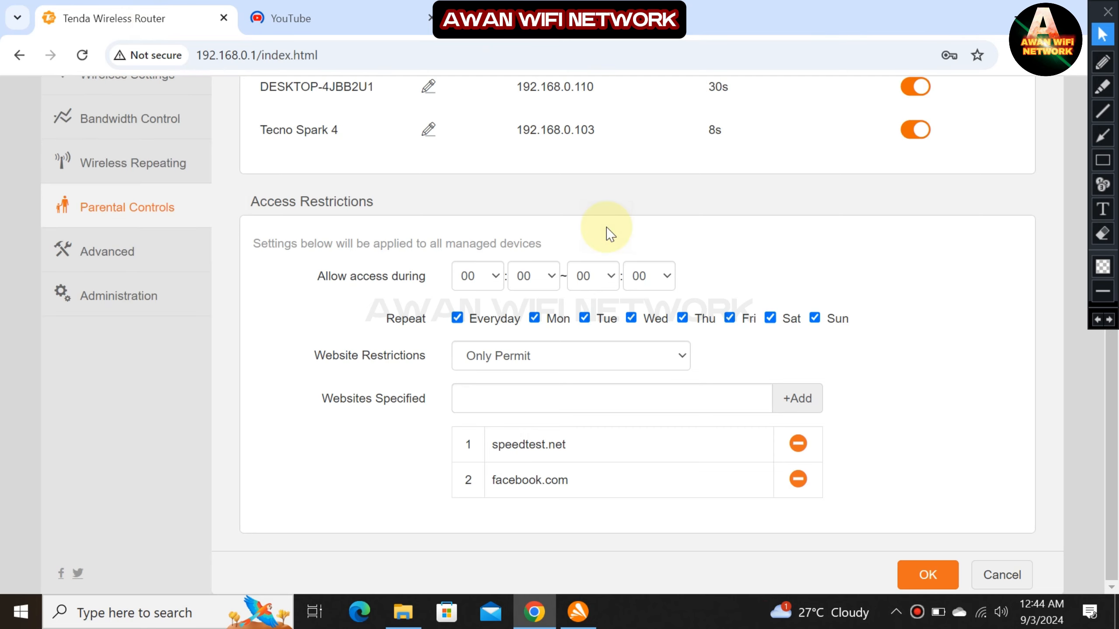
pyautogui.click(1102, 160)
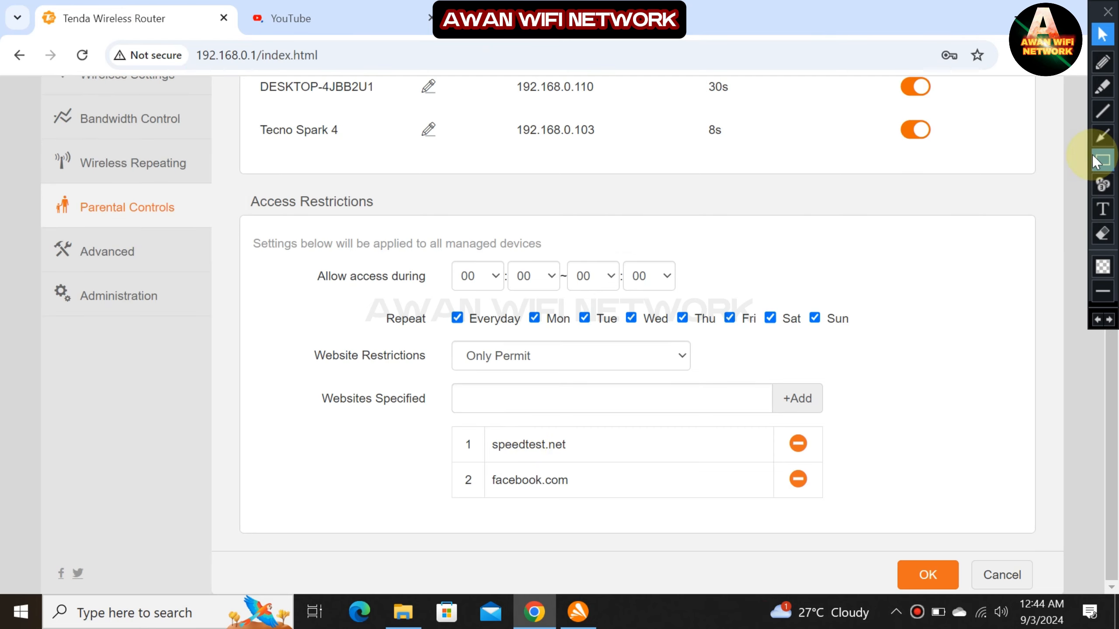
pyautogui.moveTo(297, 338)
pyautogui.mouseDown()
pyautogui.moveTo(825, 587)
pyautogui.moveTo(935, 553)
pyautogui.mouseUp()
pyautogui.moveTo(445, 345)
pyautogui.mouseDown()
pyautogui.moveTo(542, 375)
pyautogui.moveTo(688, 387)
pyautogui.mouseUp()
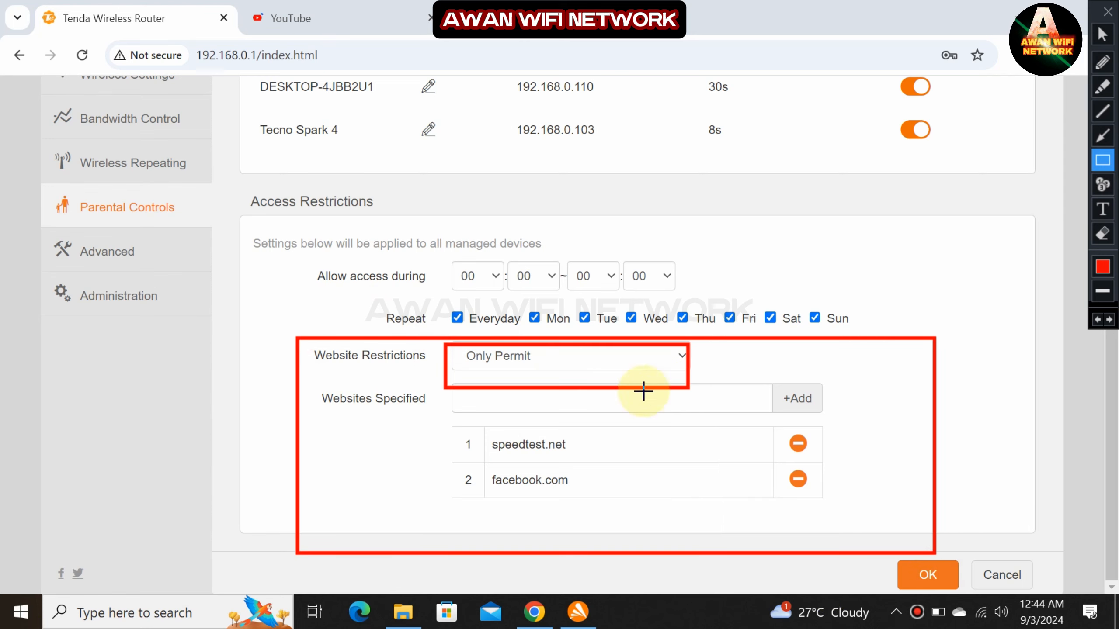
pyautogui.moveTo(440, 418)
pyautogui.mouseDown()
pyautogui.moveTo(750, 512)
pyautogui.moveTo(844, 514)
pyautogui.mouseUp()
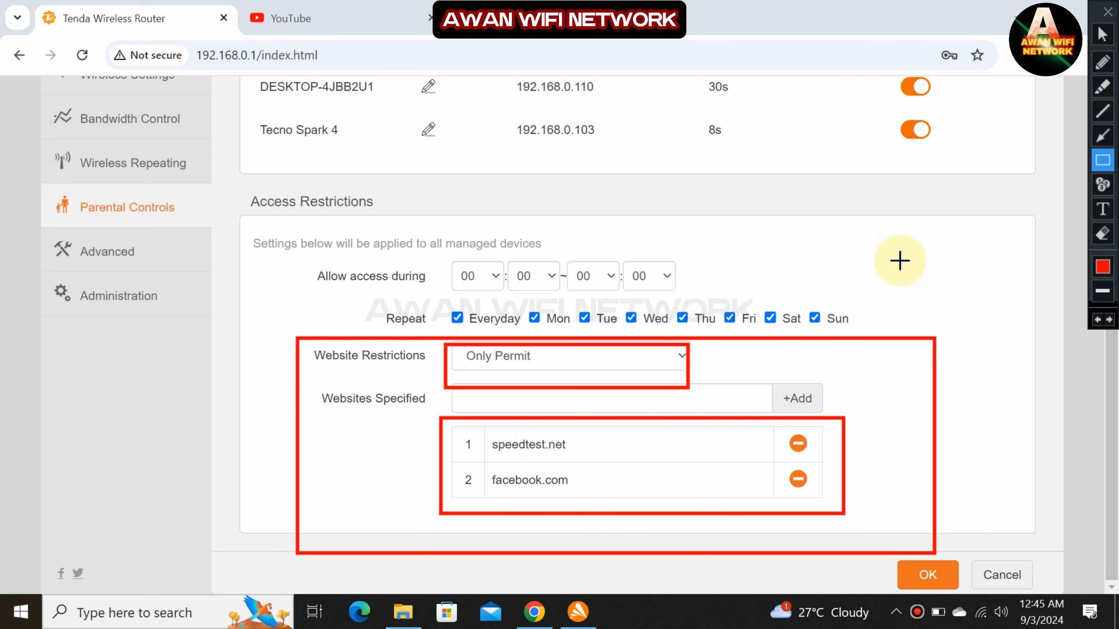
pyautogui.click(1103, 37)
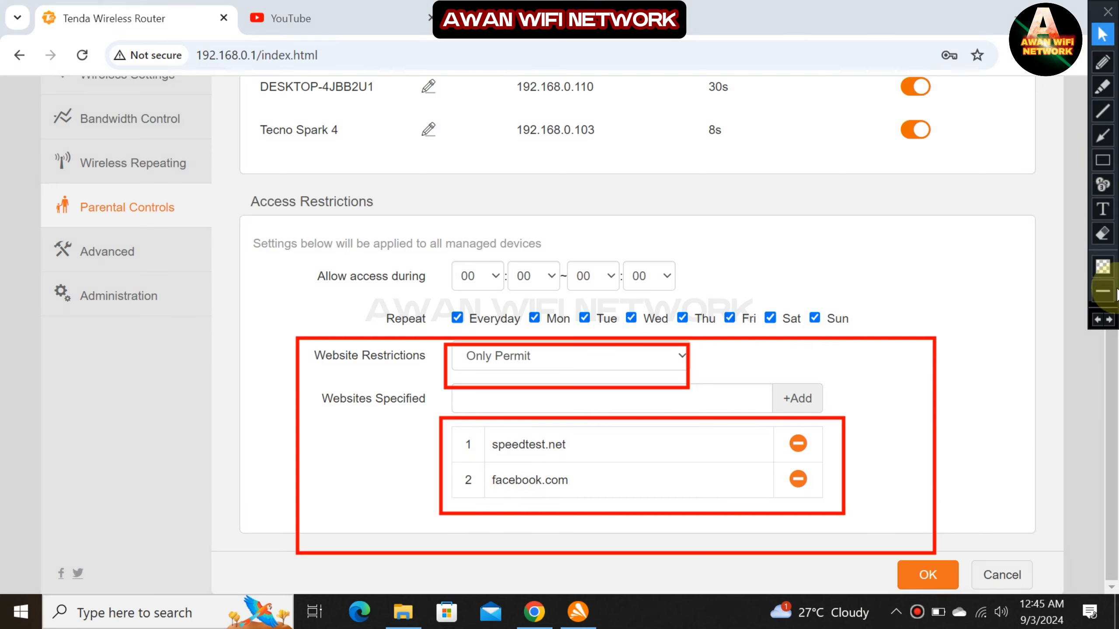
pyautogui.click(1098, 319)
pyautogui.click(1098, 319)
pyautogui.click(1098, 319)
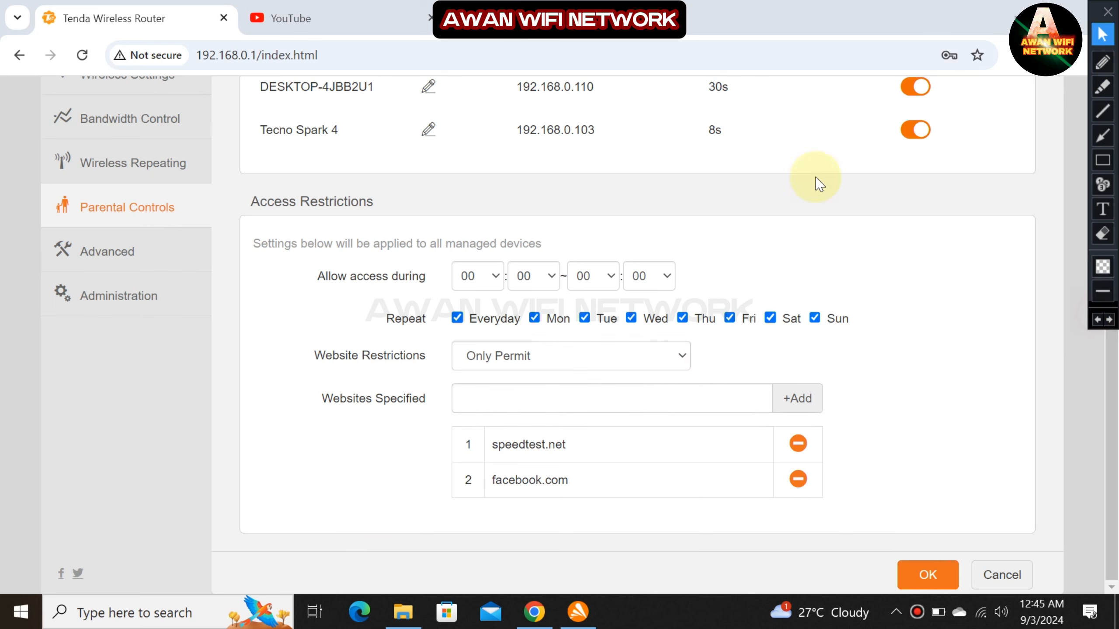
# Reload the YouTube tab to check whether it is blocked under Only Permit.
pyautogui.click(360, 5)
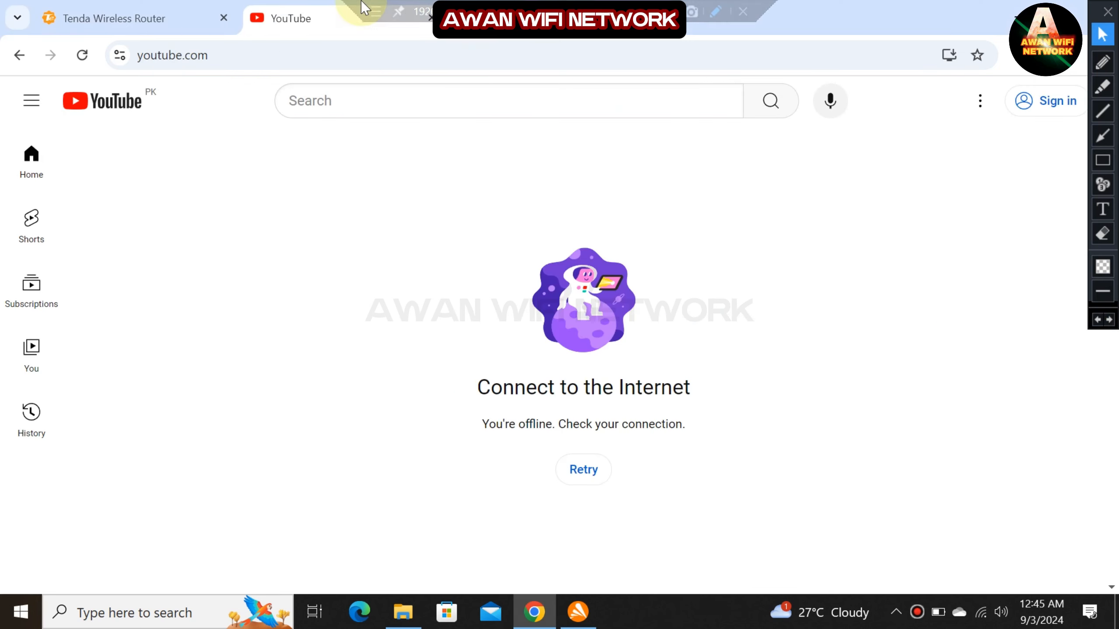
pyautogui.click(82, 57)
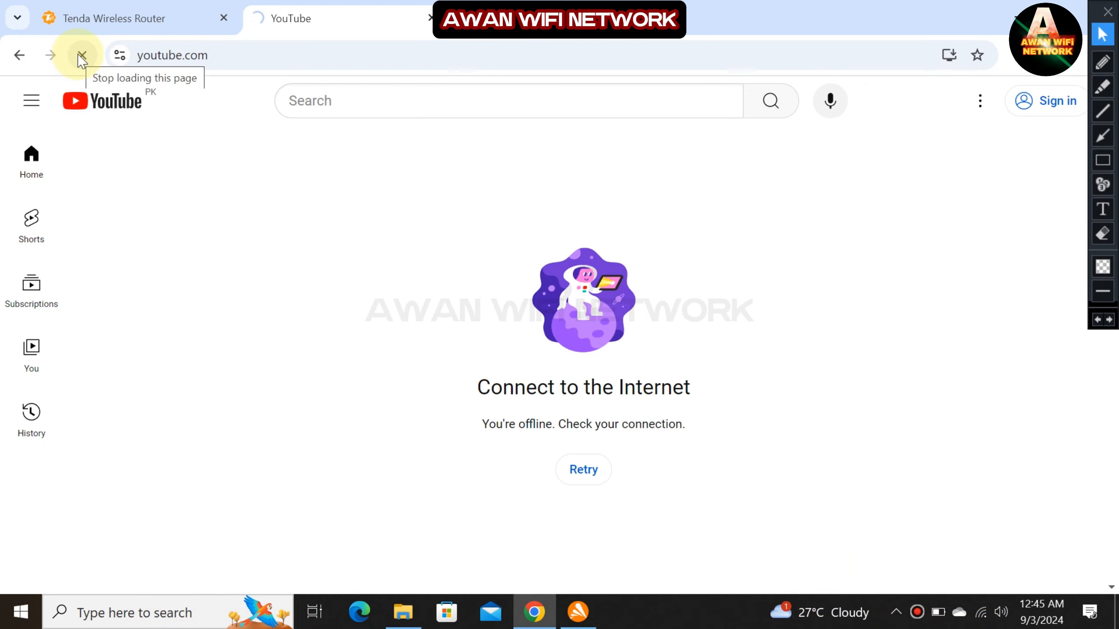
pyautogui.click(207, 15)
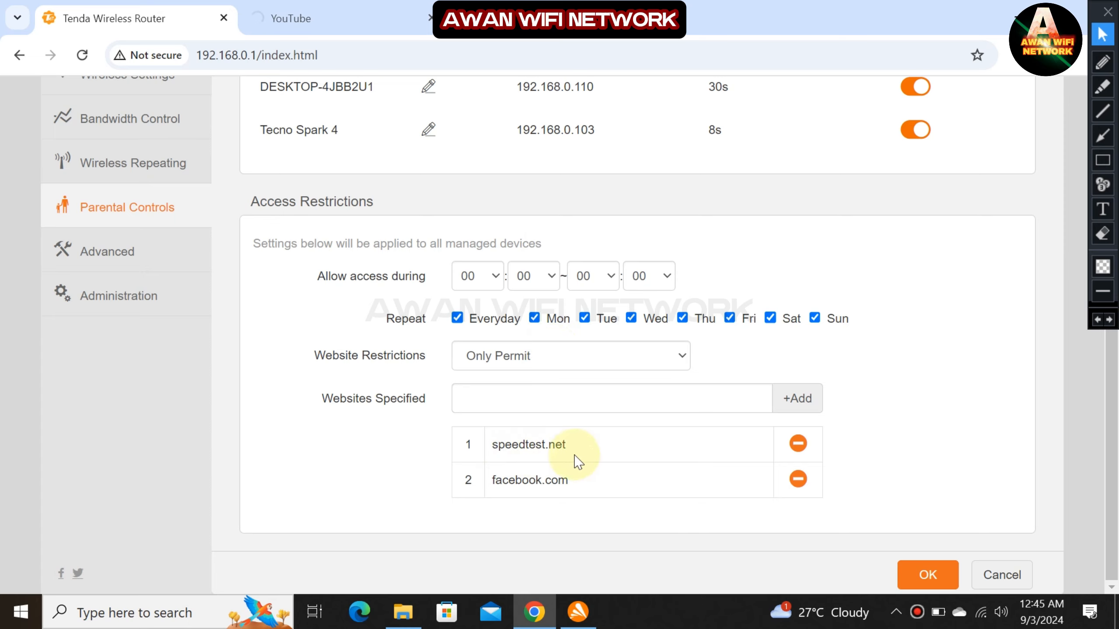
pyautogui.click(384, 16)
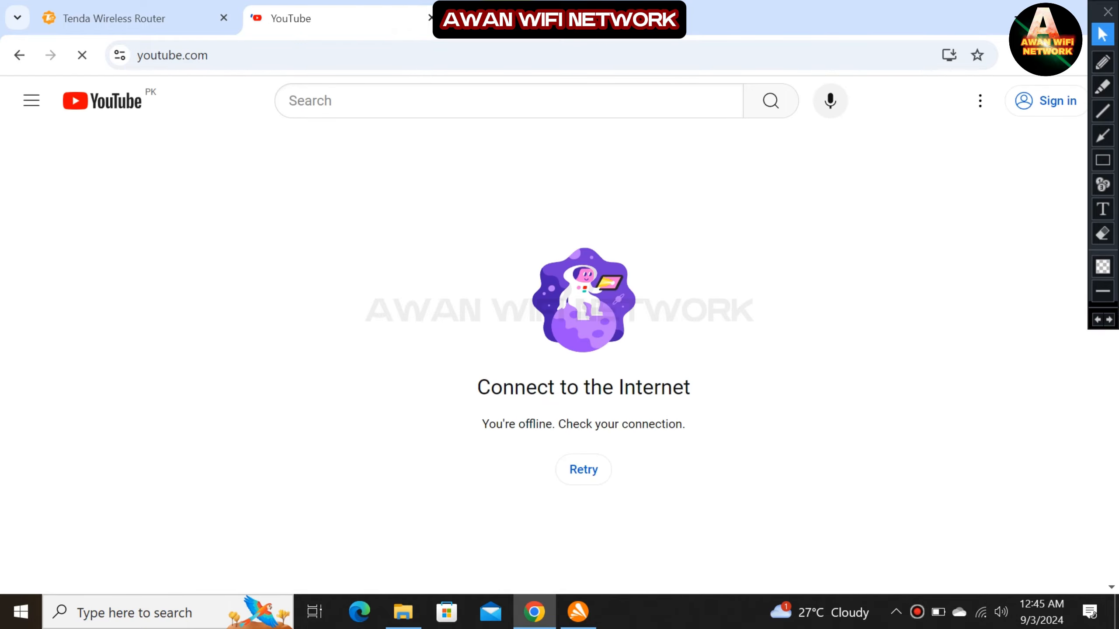
# Open facebook.com and speedtest.net to test the permitted sites.
pyautogui.click(446, 50)
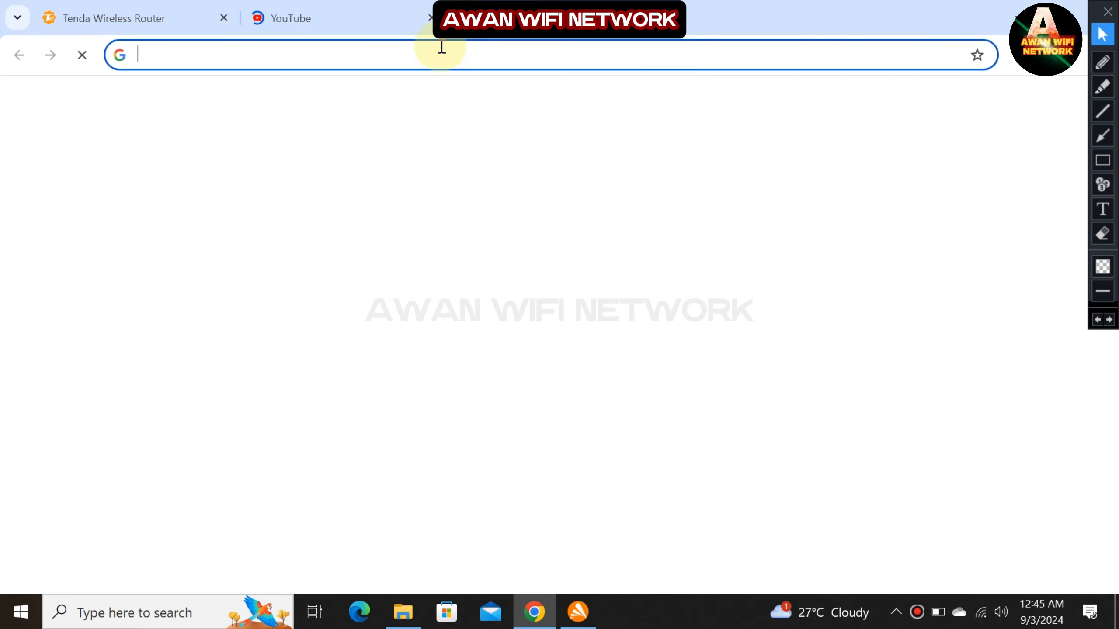
pyautogui.write('facebook.com')
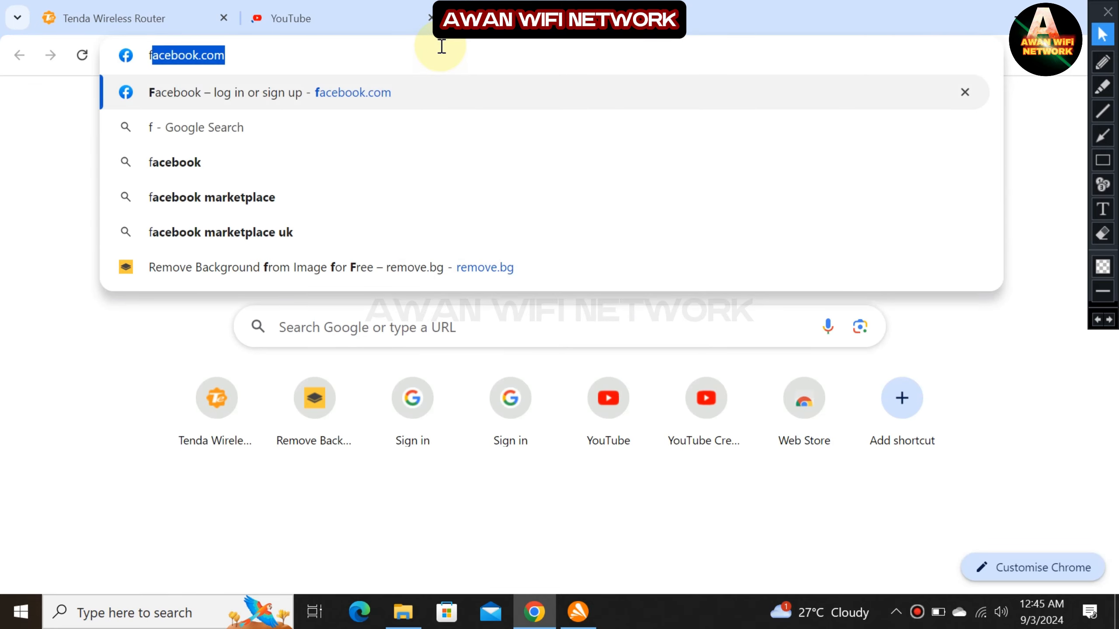
pyautogui.press('Return')
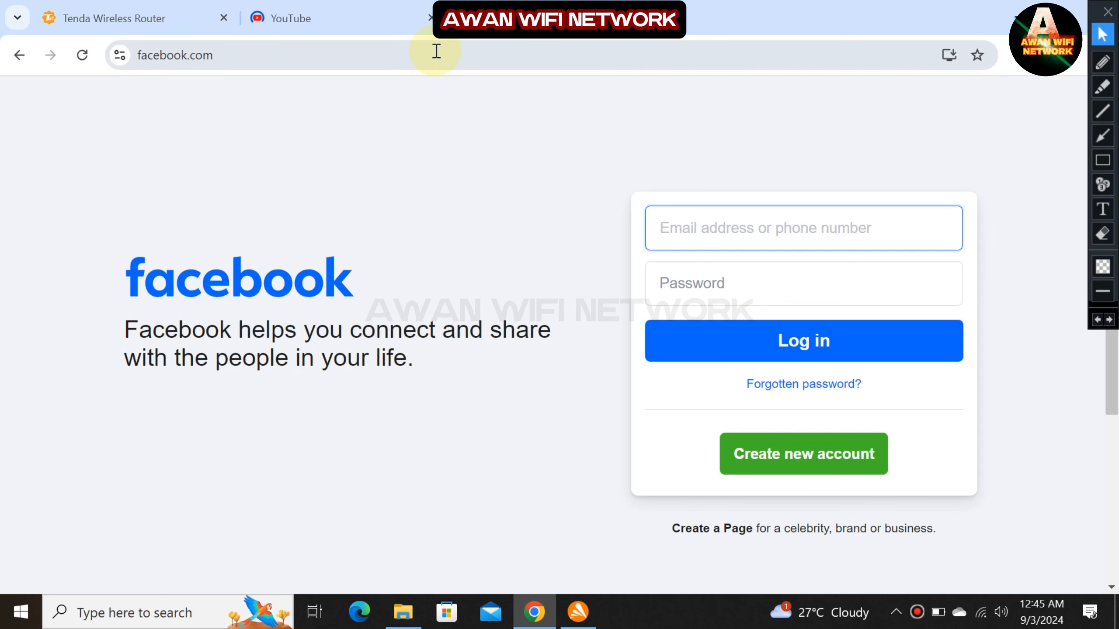
pyautogui.click(436, 51)
pyautogui.write('s')
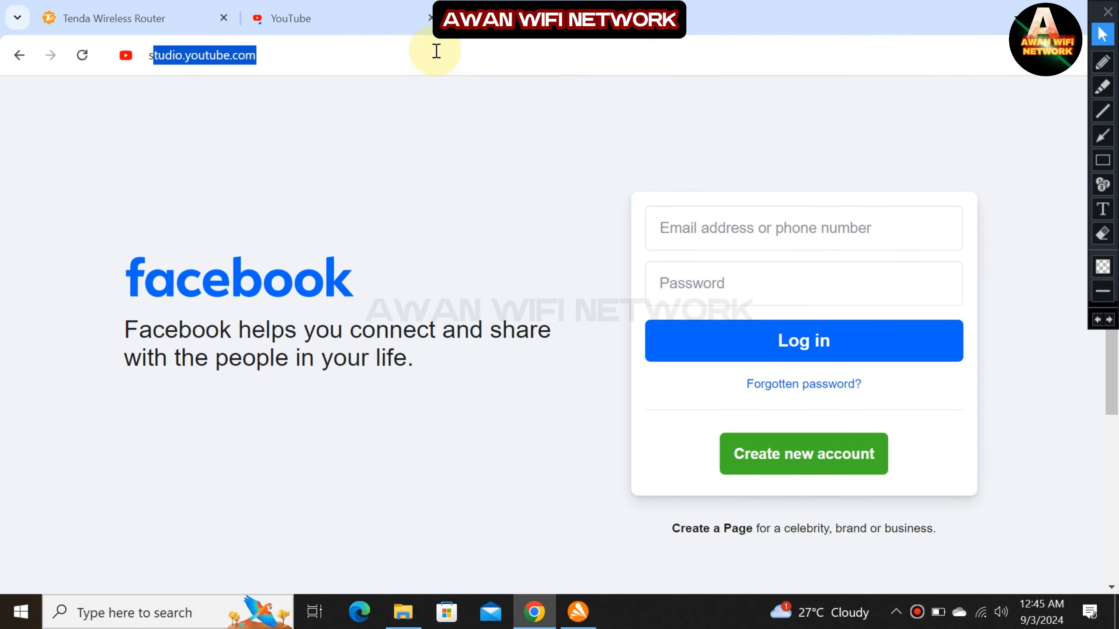
pyautogui.write('peed')
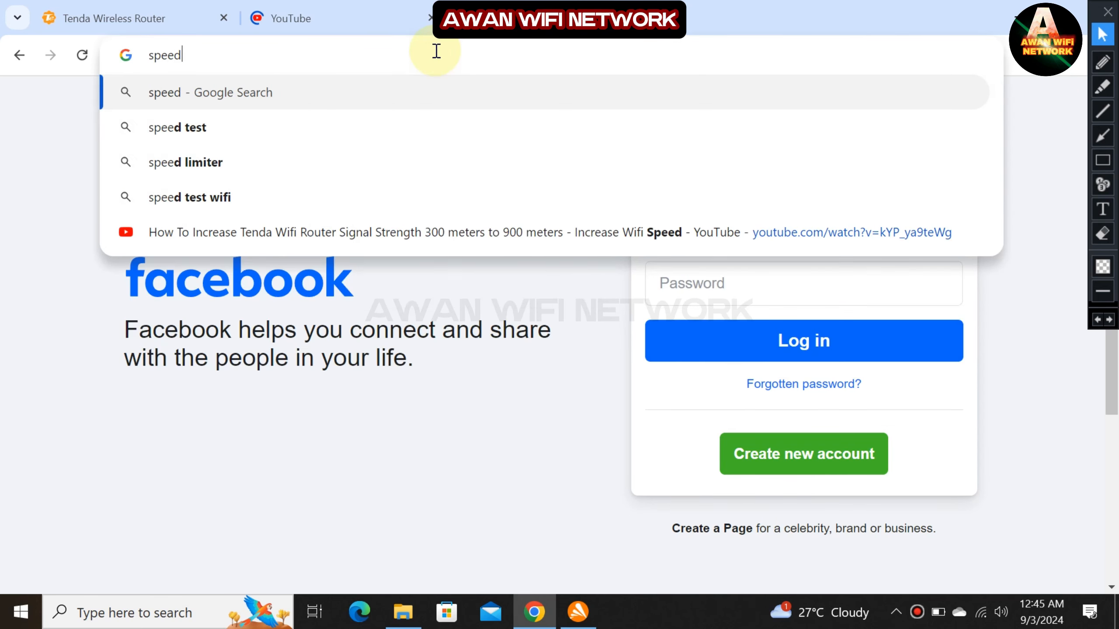
pyautogui.write('test')
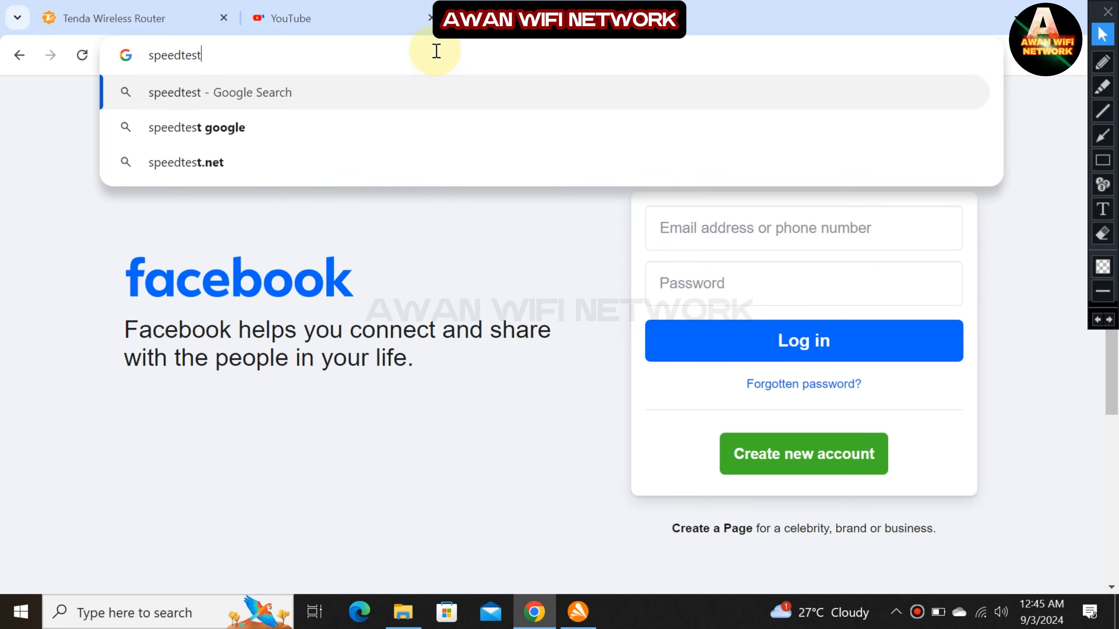
pyautogui.write(',')
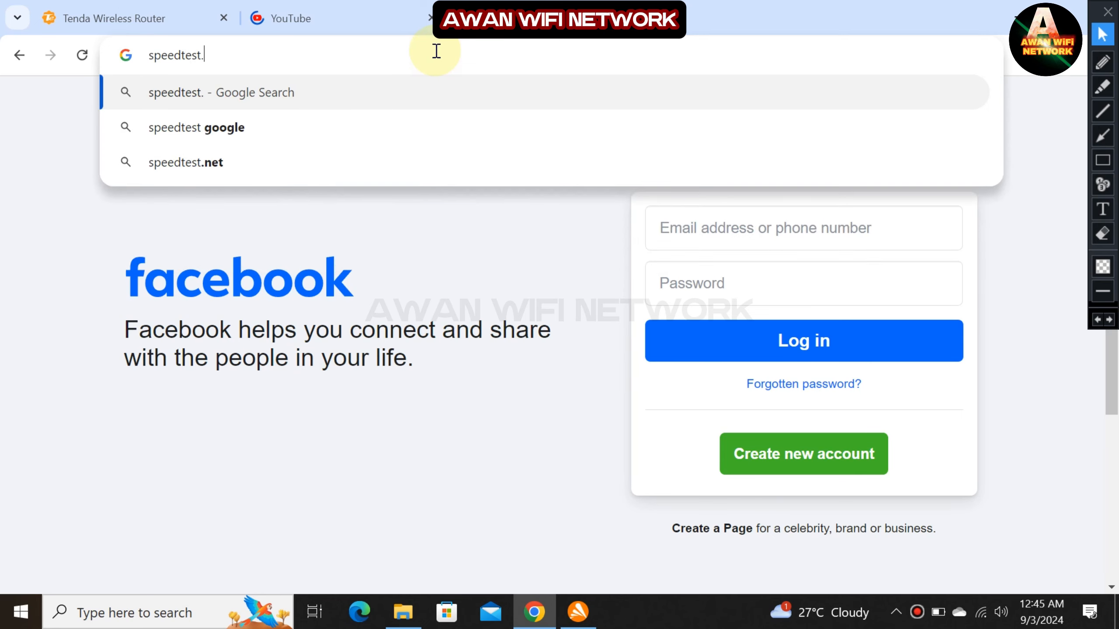
pyautogui.press('BackSpace')
pyautogui.write('.net')
pyautogui.press('Return')
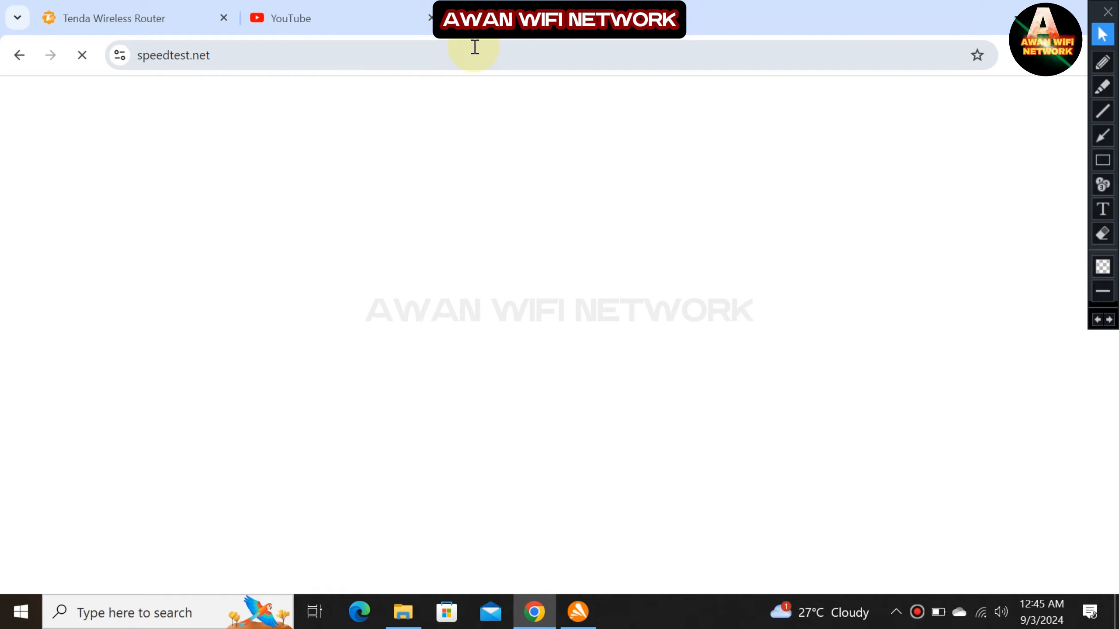
# Retry YouTube, check whether speedtest.net loaded, and return to Parental Controls.
pyautogui.click(398, 27)
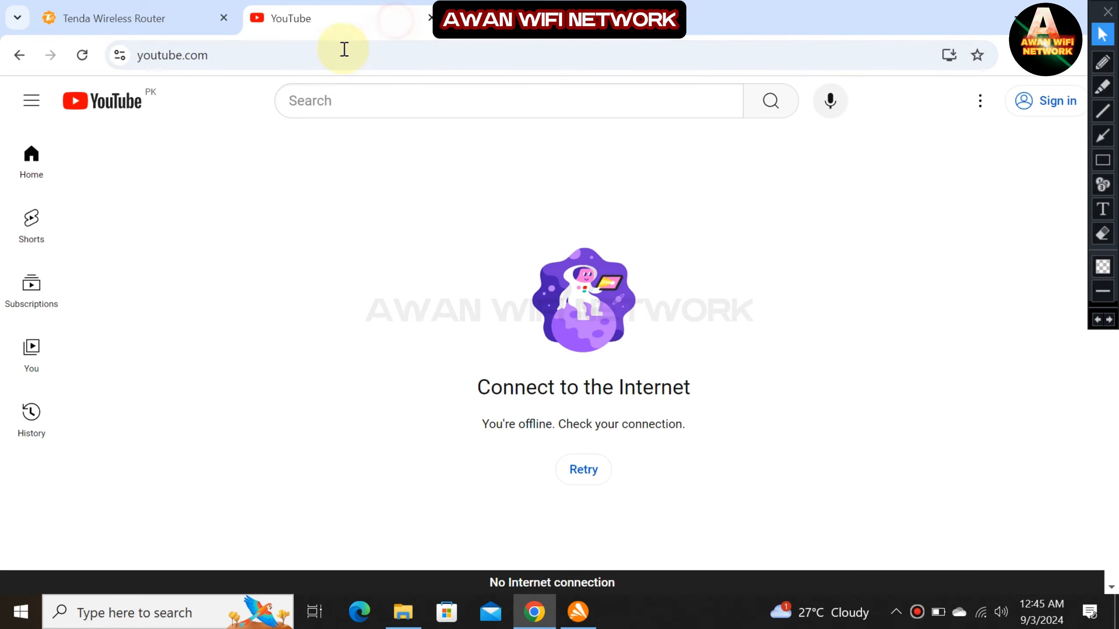
pyautogui.click(572, 469)
pyautogui.click(573, 18)
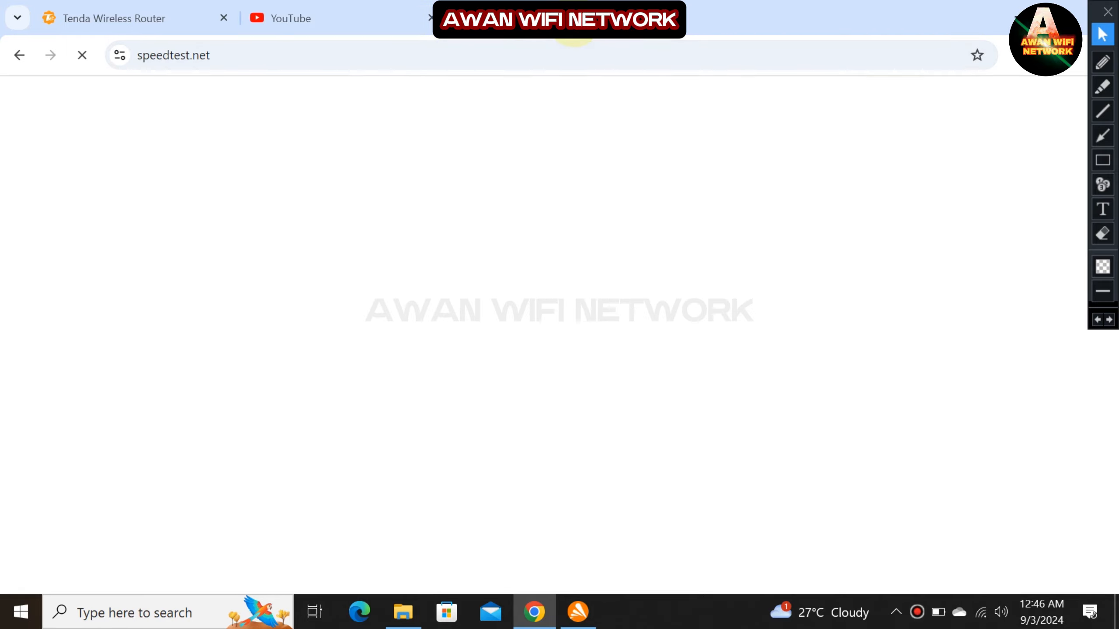
pyautogui.click(102, 18)
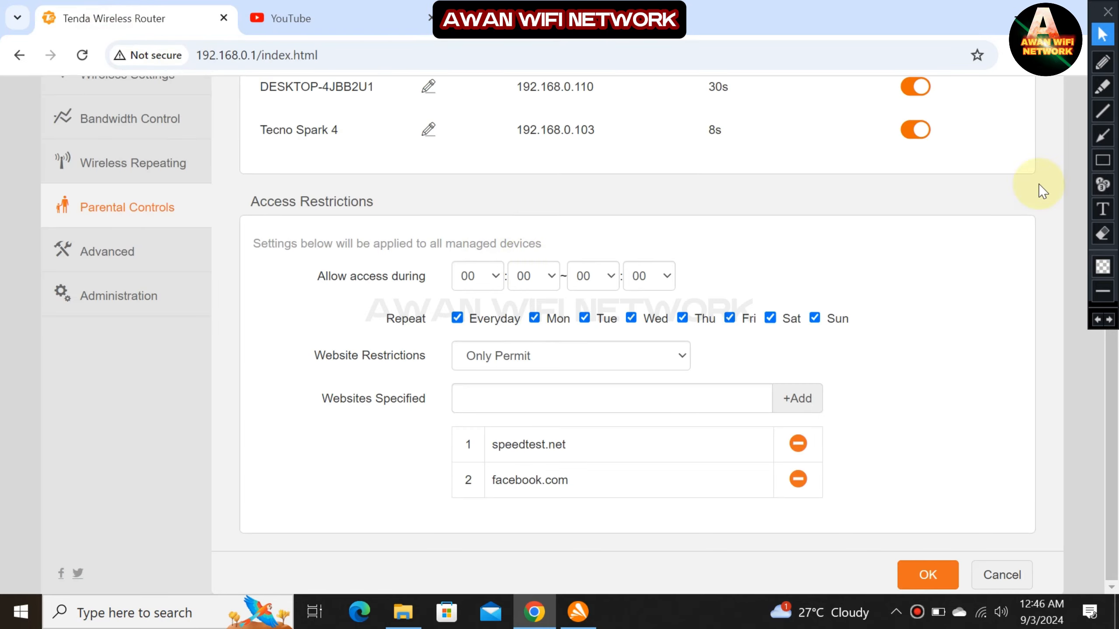
# Highlight the Website Restrictions setting with a red markup box.
pyautogui.click(1103, 161)
pyautogui.moveTo(286, 324)
pyautogui.mouseDown()
pyautogui.moveTo(782, 387)
pyautogui.moveTo(815, 378)
pyautogui.mouseUp()
pyautogui.click(1103, 35)
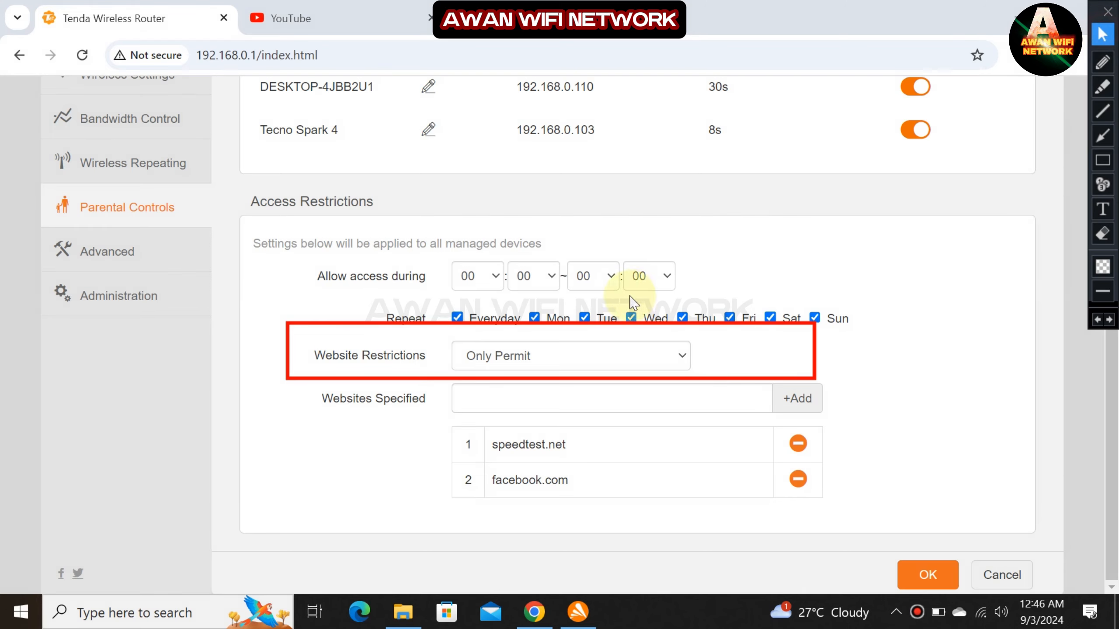
# Switch Website Restrictions to Only Forbid and save it with OK.
pyautogui.click(580, 351)
pyautogui.click(542, 425)
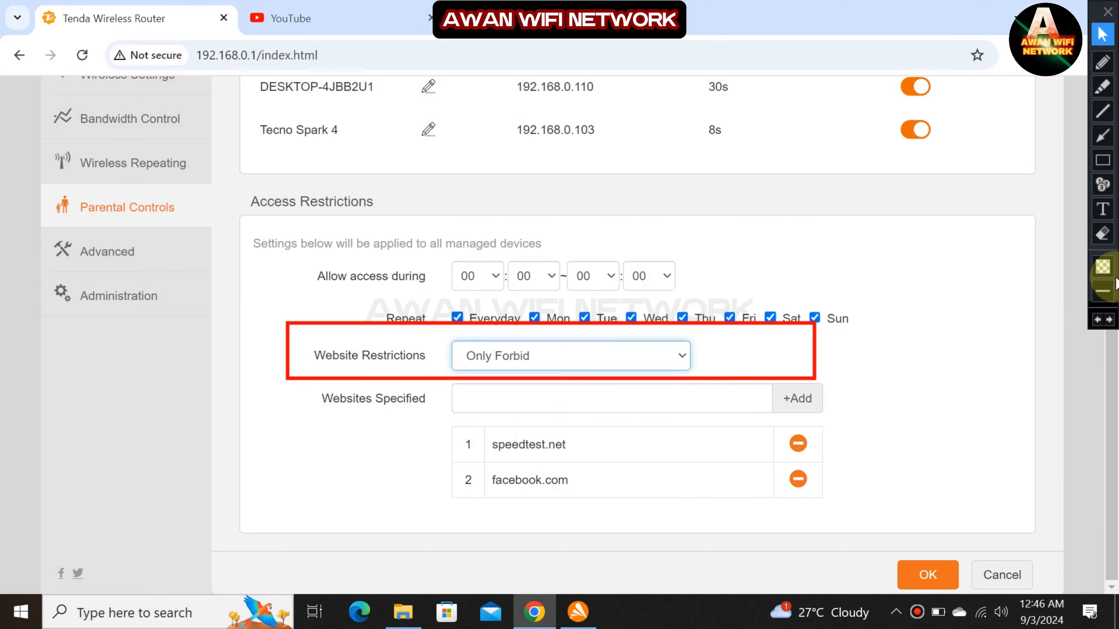
pyautogui.click(1103, 319)
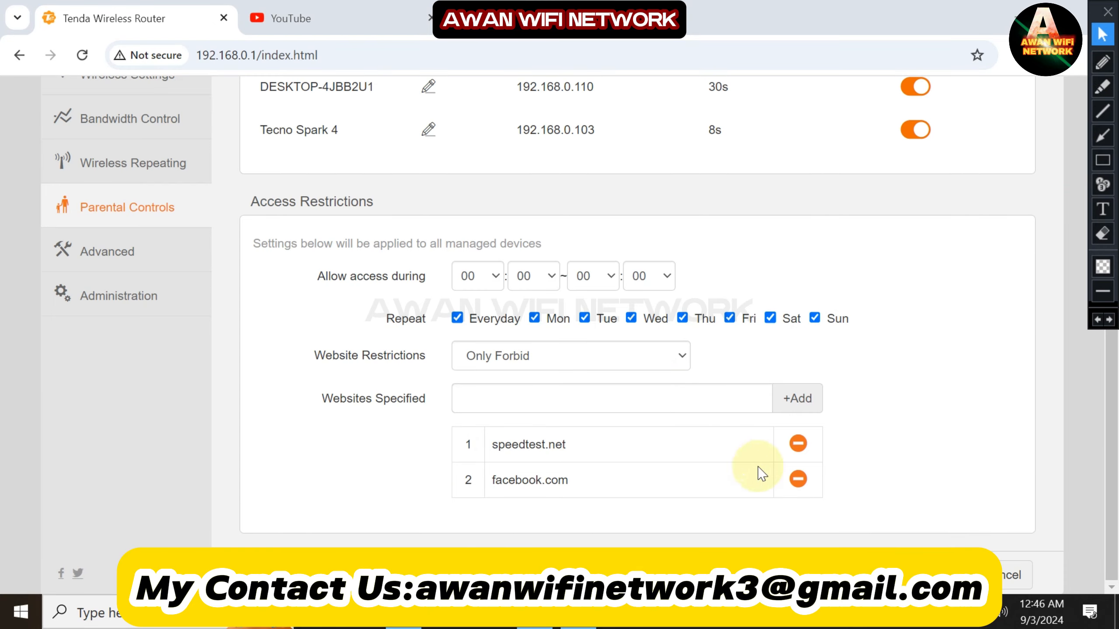
pyautogui.click(925, 573)
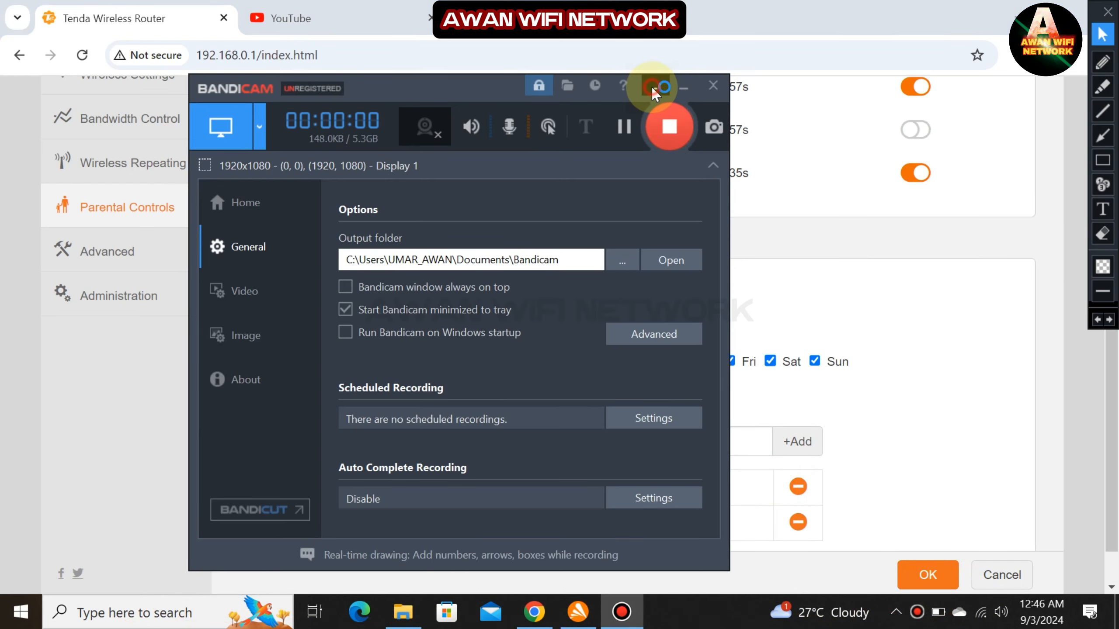
pyautogui.click(653, 90)
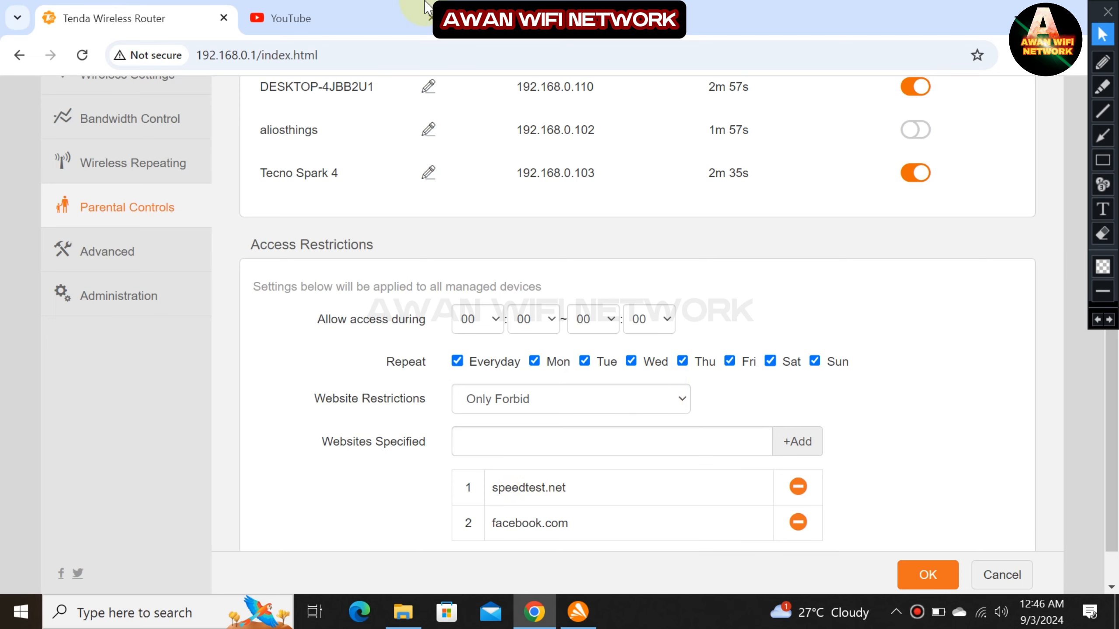
# Reload YouTube under Only Forbid to confirm its home page now loads.
pyautogui.click(309, 18)
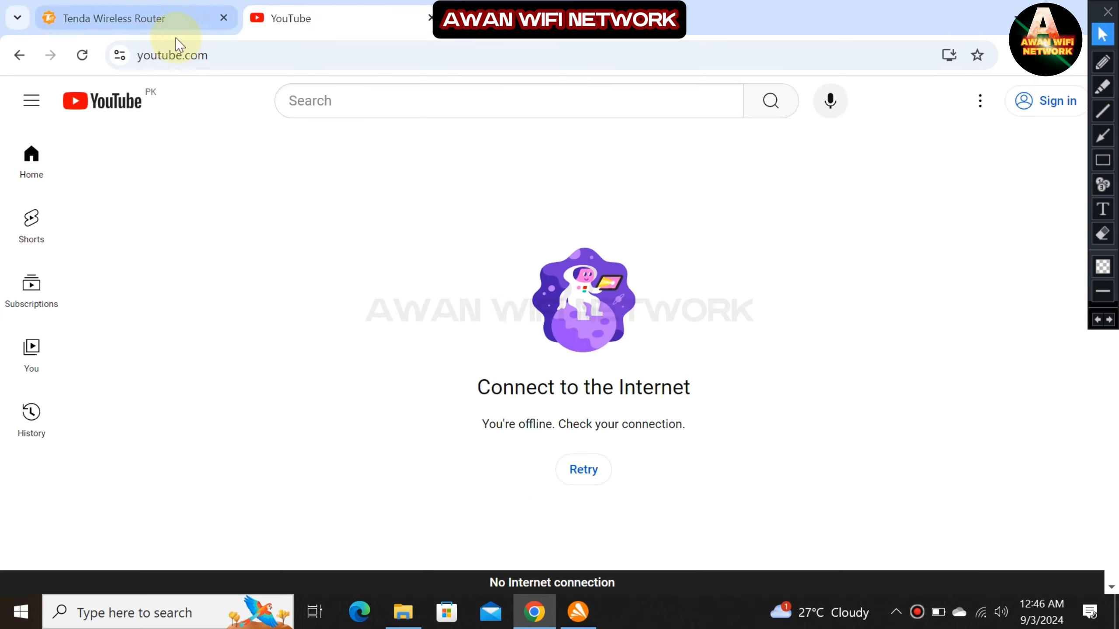
pyautogui.click(81, 55)
pyautogui.click(145, 9)
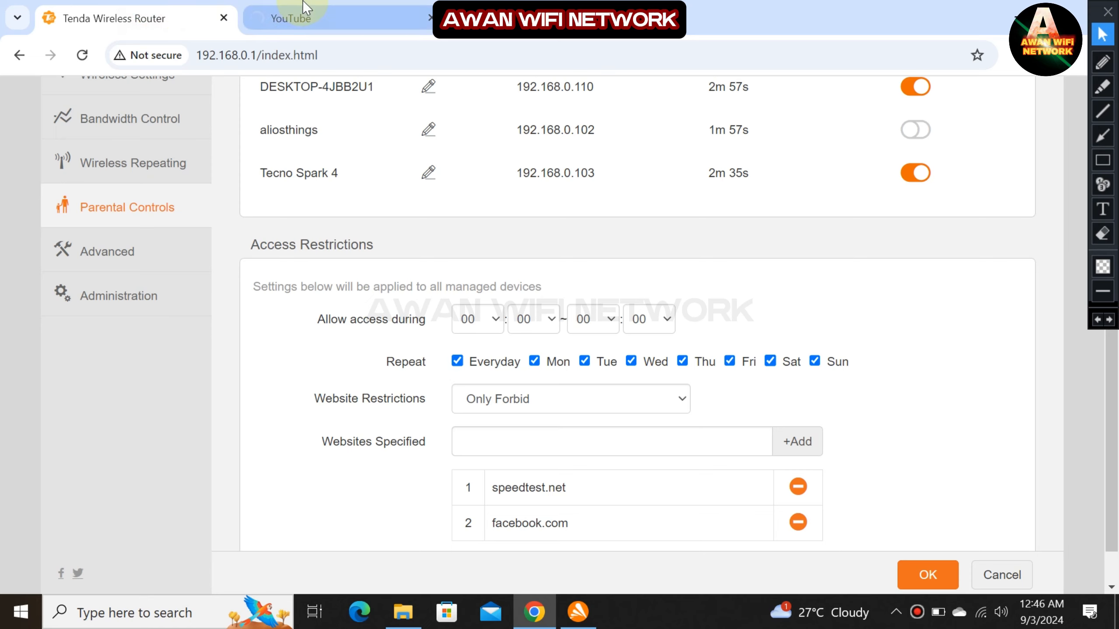
pyautogui.scroll(-1, 615, 198)
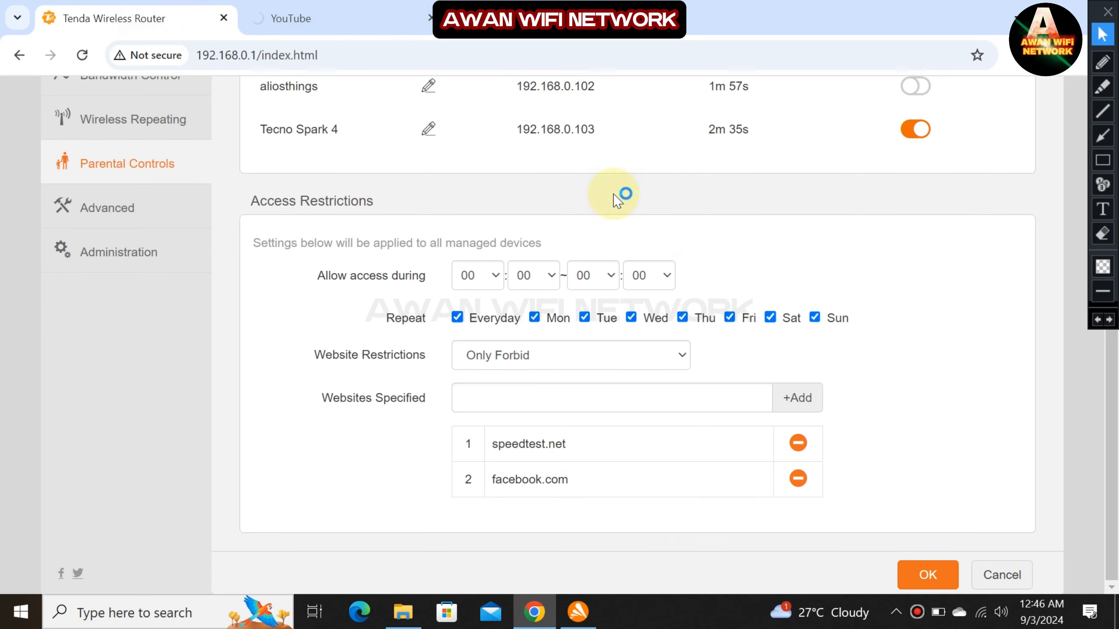
pyautogui.click(372, 5)
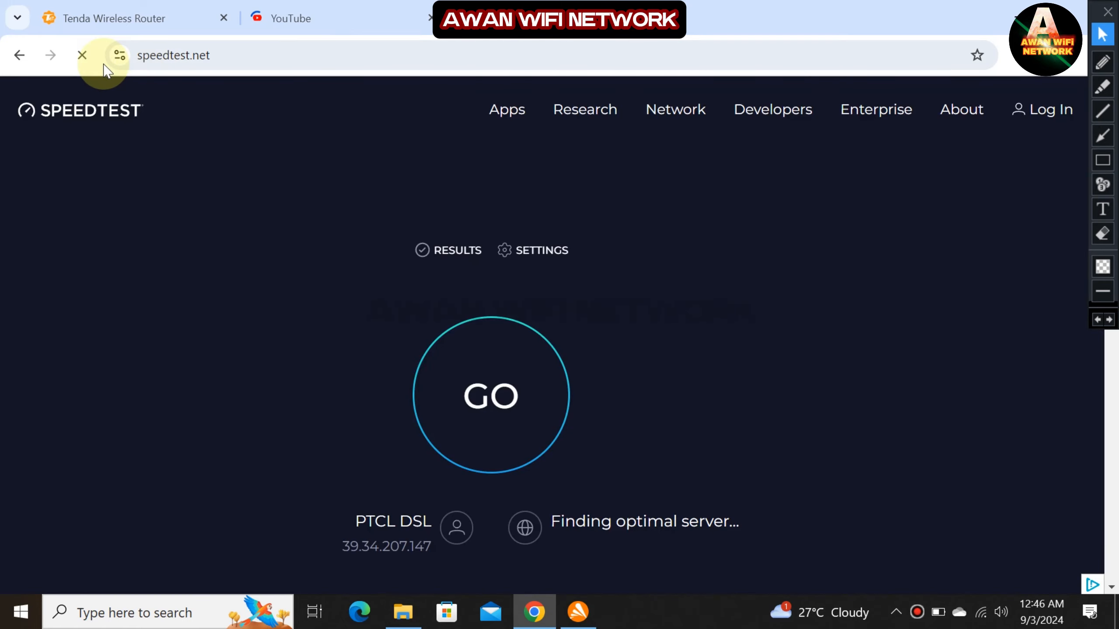
pyautogui.click(82, 56)
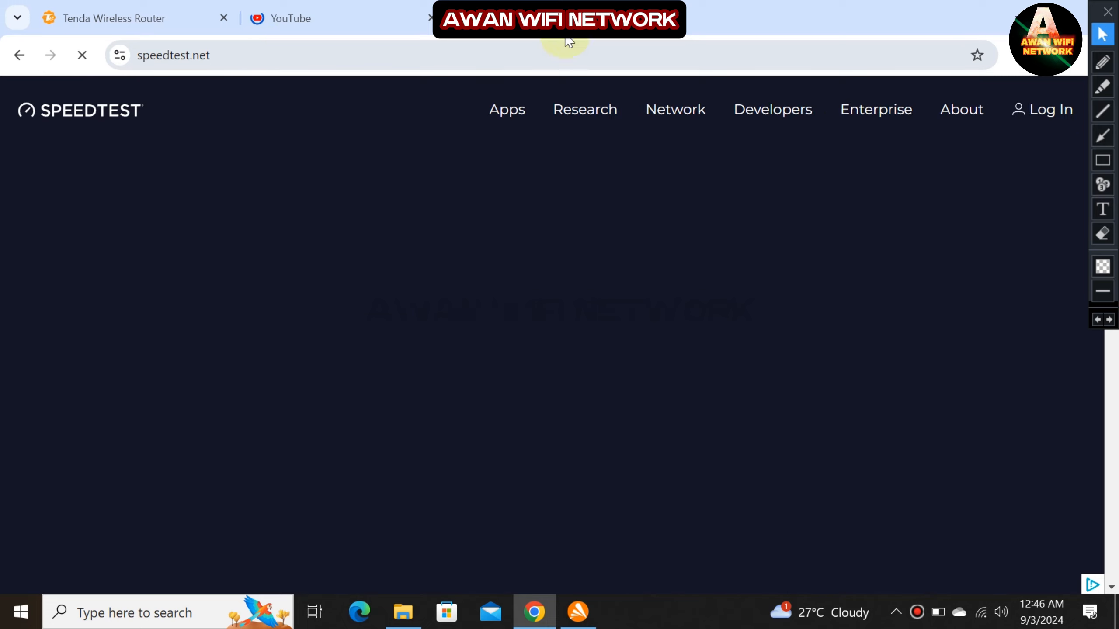
pyautogui.click(416, 26)
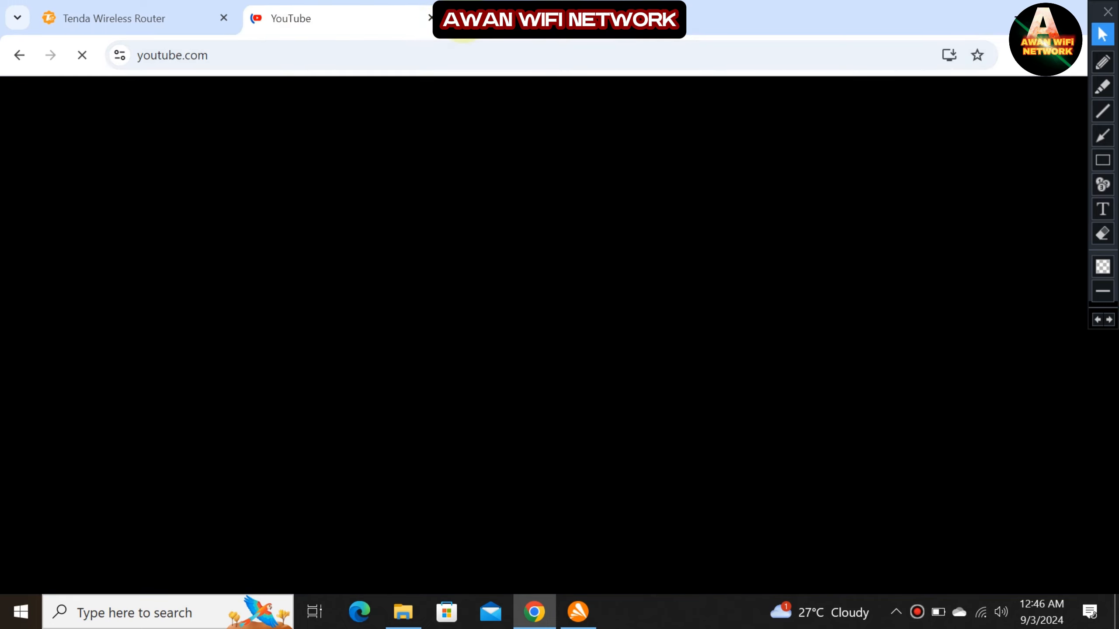
pyautogui.click(463, 20)
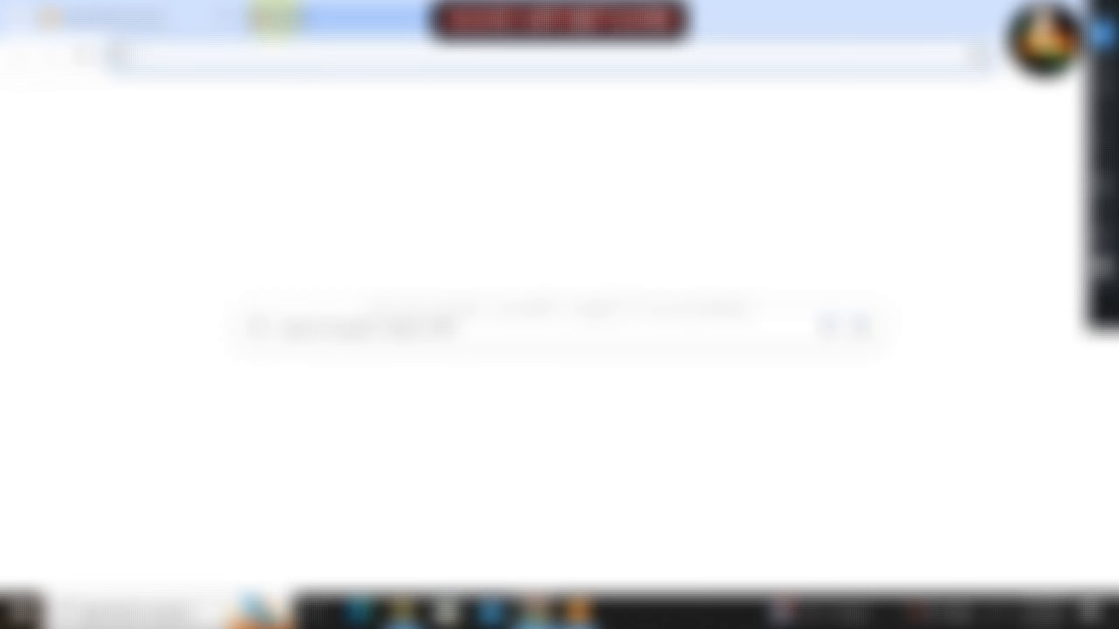
pyautogui.click(277, 16)
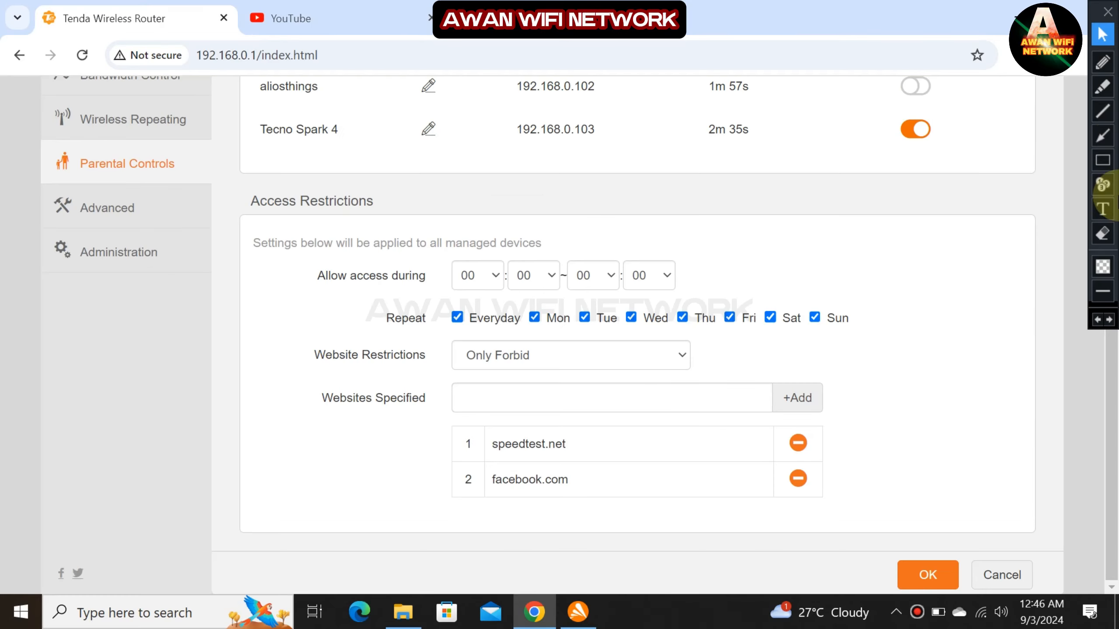
# Outline the Only Forbid mode and website list with a red markup box, then clear it.
pyautogui.click(1101, 161)
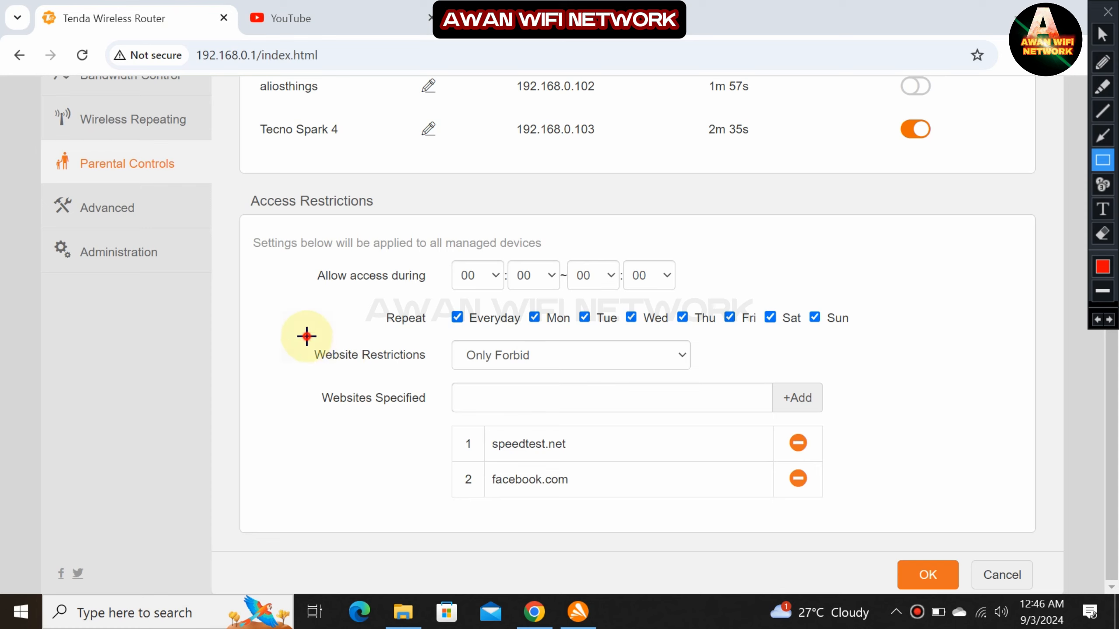
pyautogui.moveTo(306, 336)
pyautogui.mouseDown()
pyautogui.moveTo(844, 503)
pyautogui.moveTo(871, 501)
pyautogui.mouseUp()
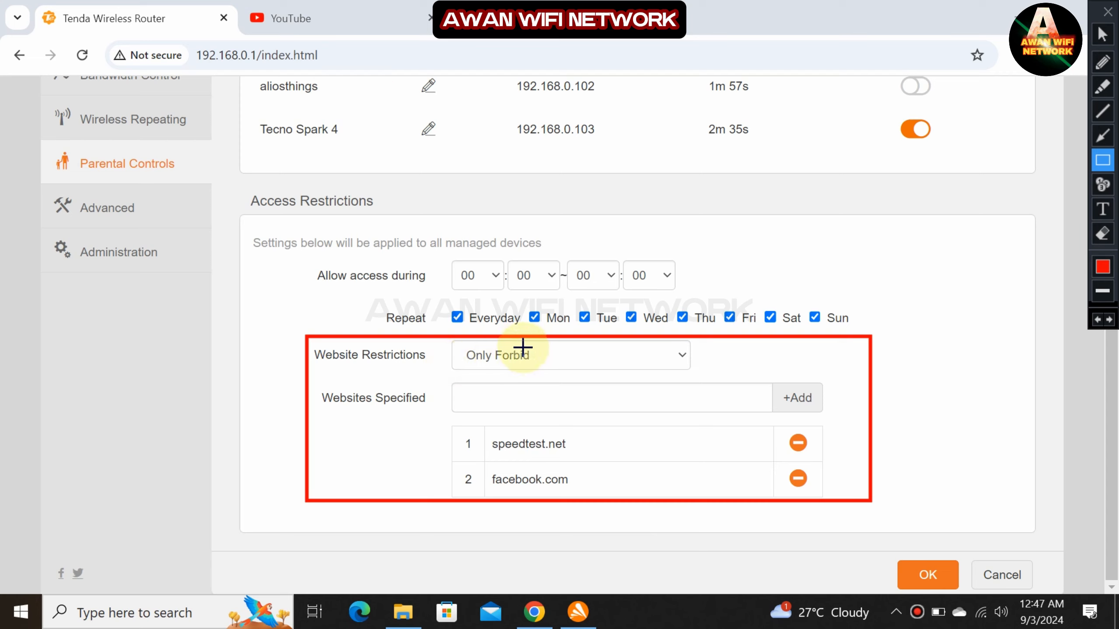
pyautogui.click(1102, 35)
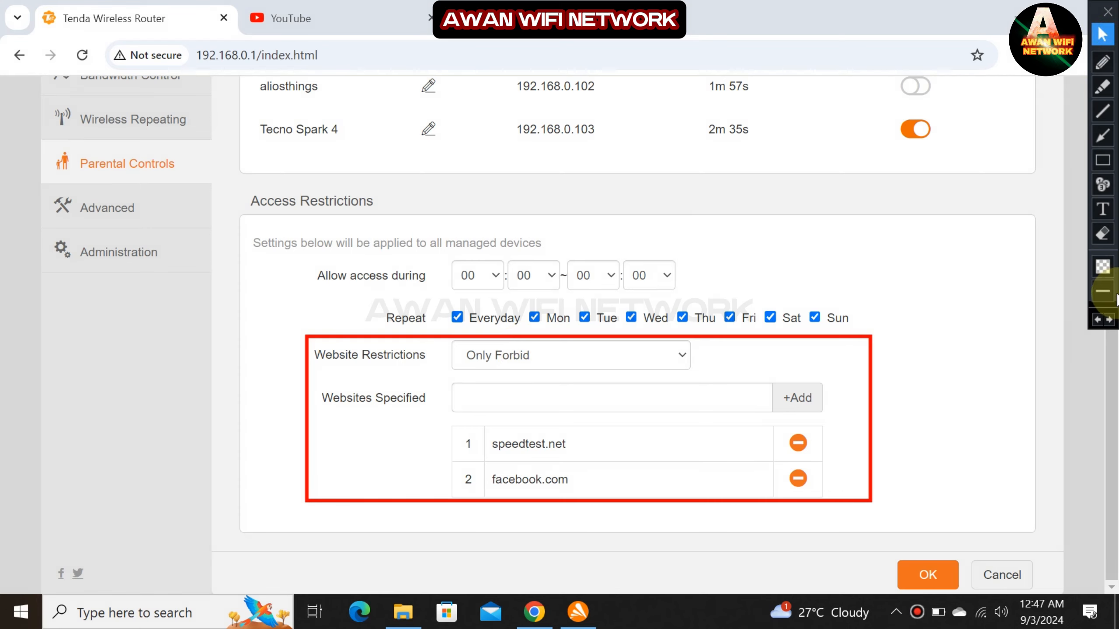
pyautogui.click(1097, 319)
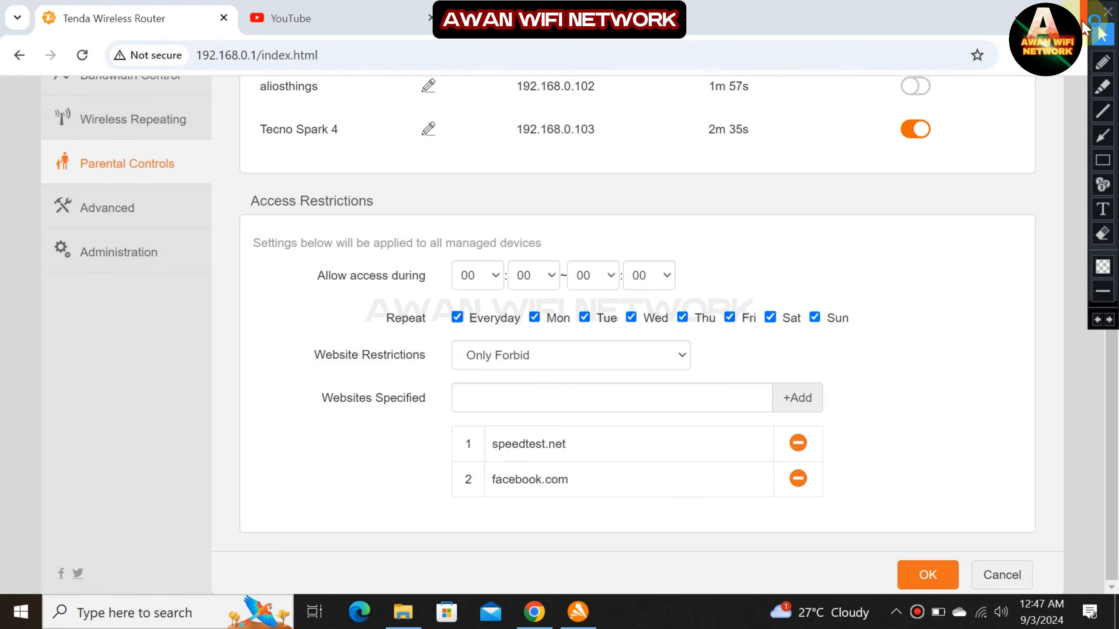
# Close the Chrome window and the on-screen drawing toolbar.
pyautogui.click(1083, 21)
pyautogui.click(1107, 13)
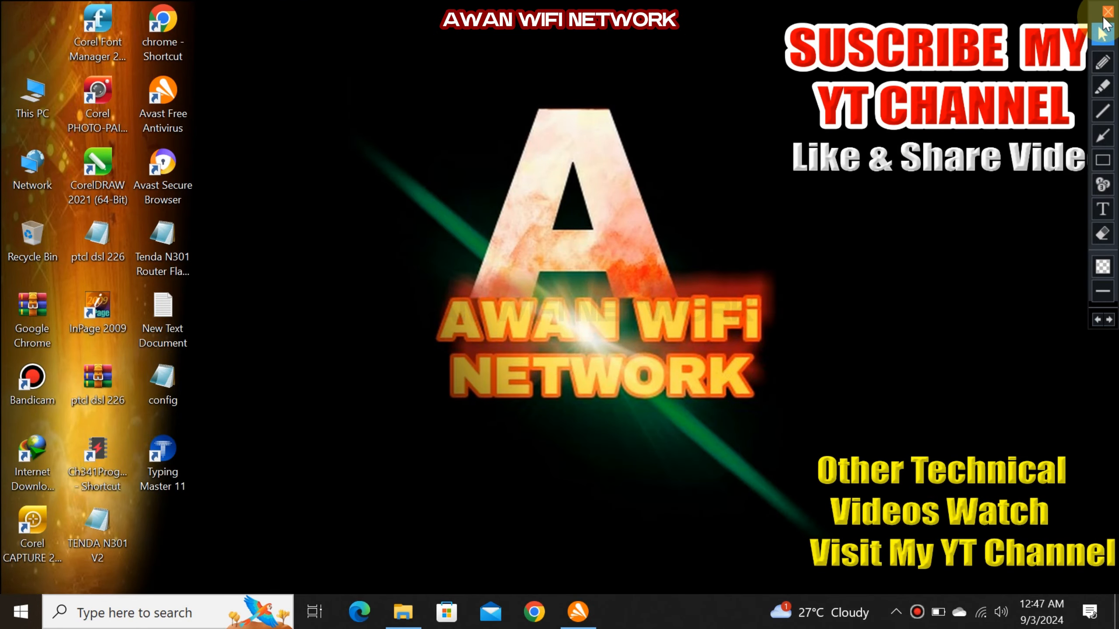
pyautogui.click(1106, 15)
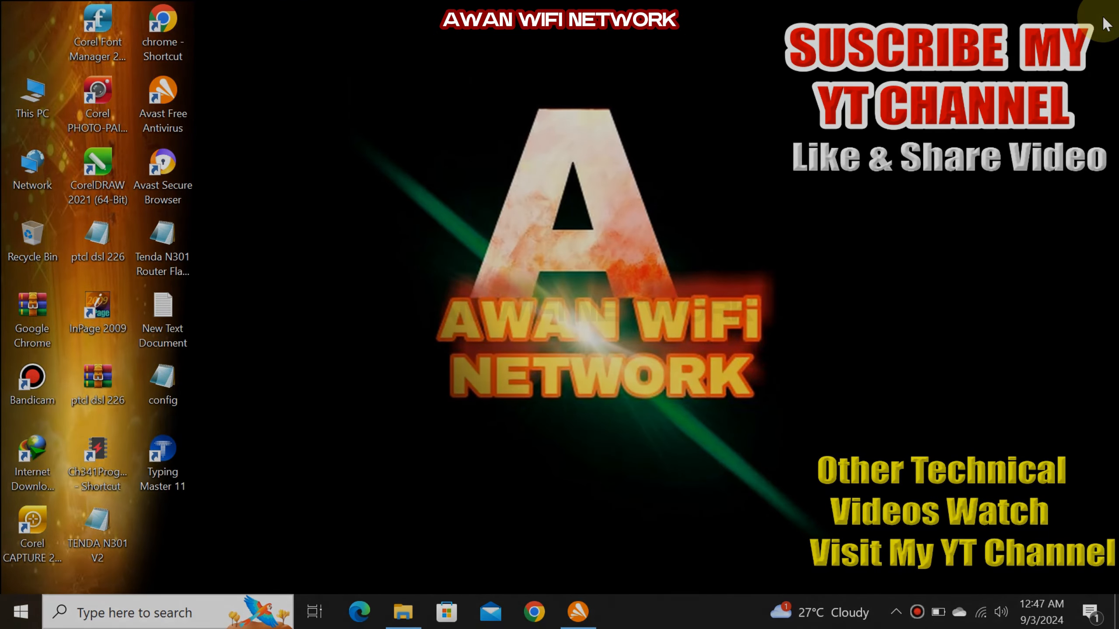